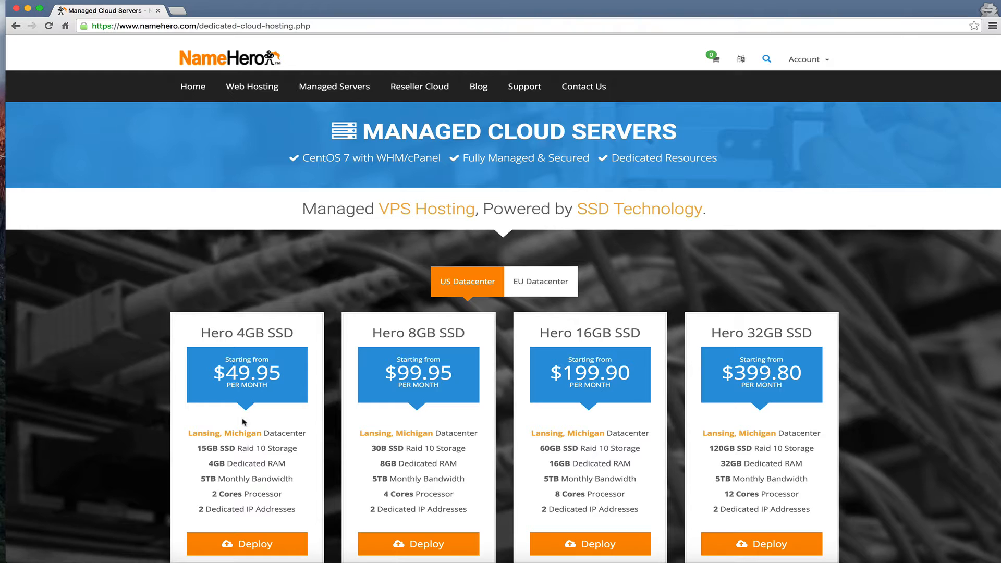
# Start a Hero 4GB SSD order and set the hostname to server.namehero.org
pyautogui.click(251, 540)
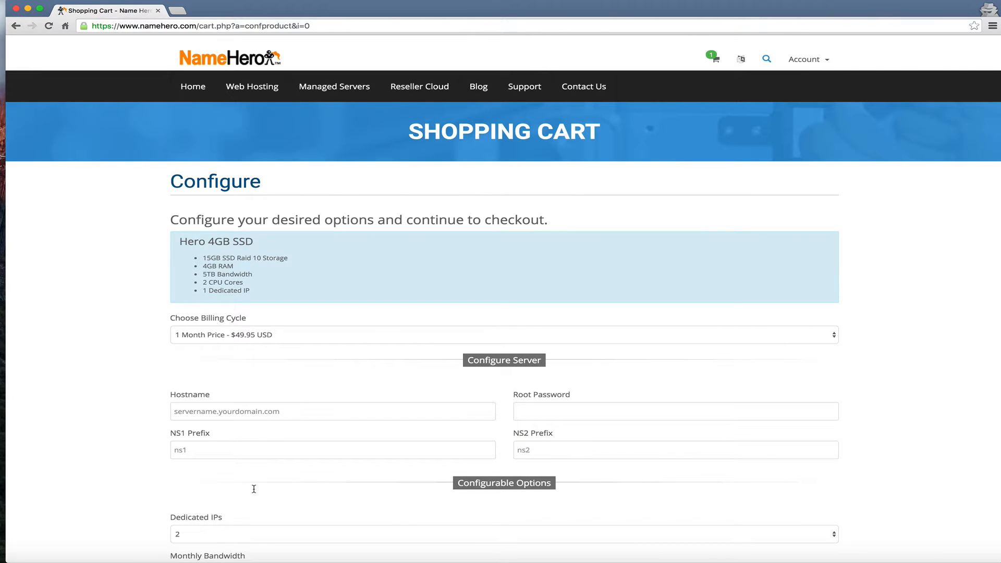
pyautogui.click(240, 412)
pyautogui.write('server.namehero.org')
pyautogui.moveTo(251, 412); pyautogui.dragTo(173, 412)
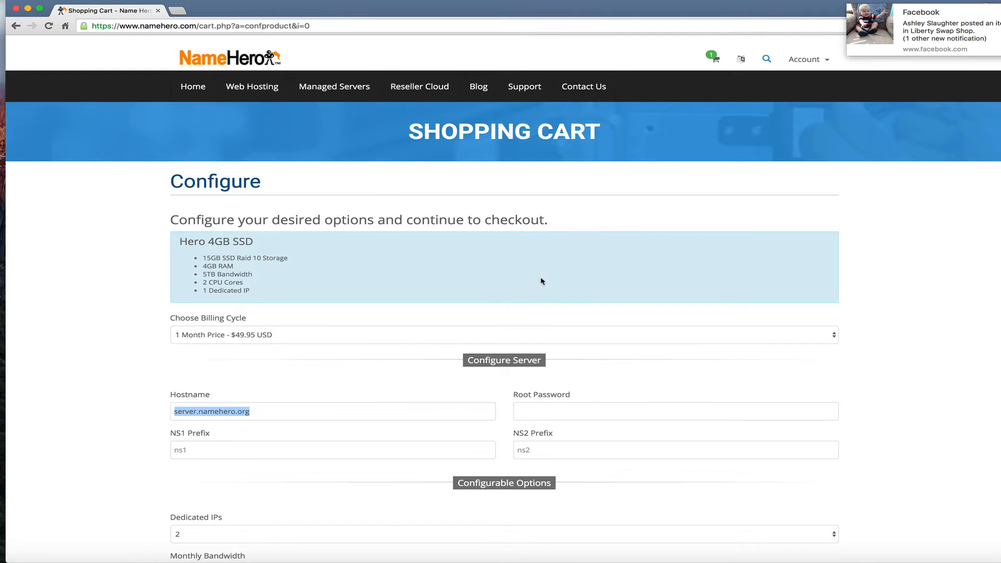
# Enter the server's root password and the ns1 nameserver prefix
pyautogui.click(565, 419)
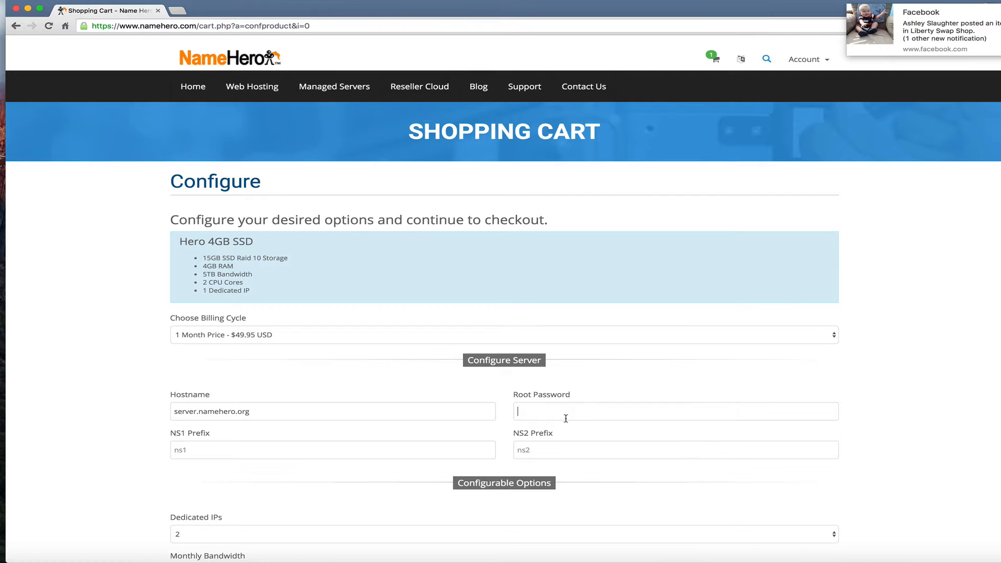
pyautogui.click(566, 419)
pyautogui.write('•••••••••••••')
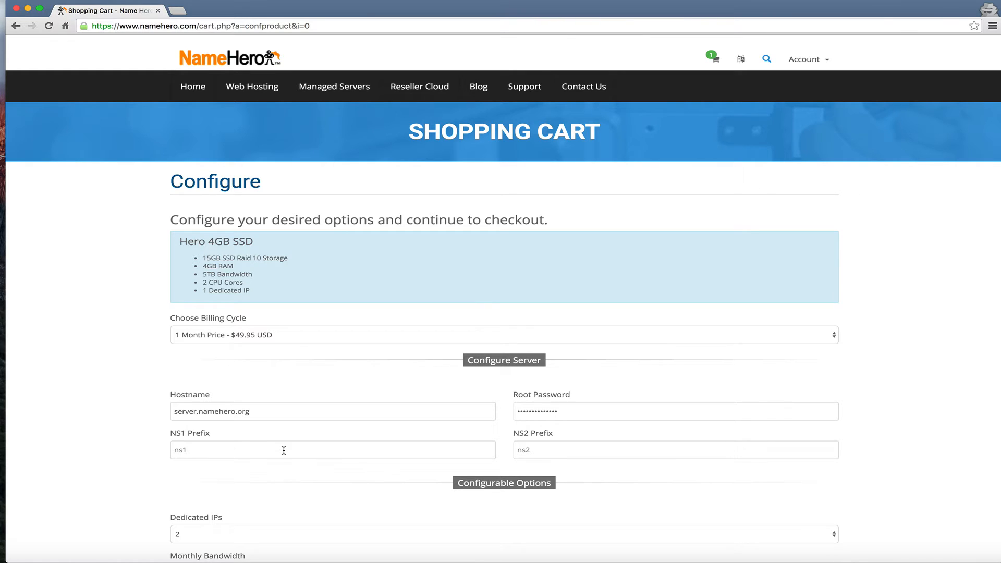
pyautogui.write('ns1')
pyautogui.click(542, 455)
# Enter the ns2 prefix, keeping 2 dedicated IPs and 5TB monthly bandwidth
pyautogui.write('ns2')
pyautogui.scroll(-3, 375, 486)
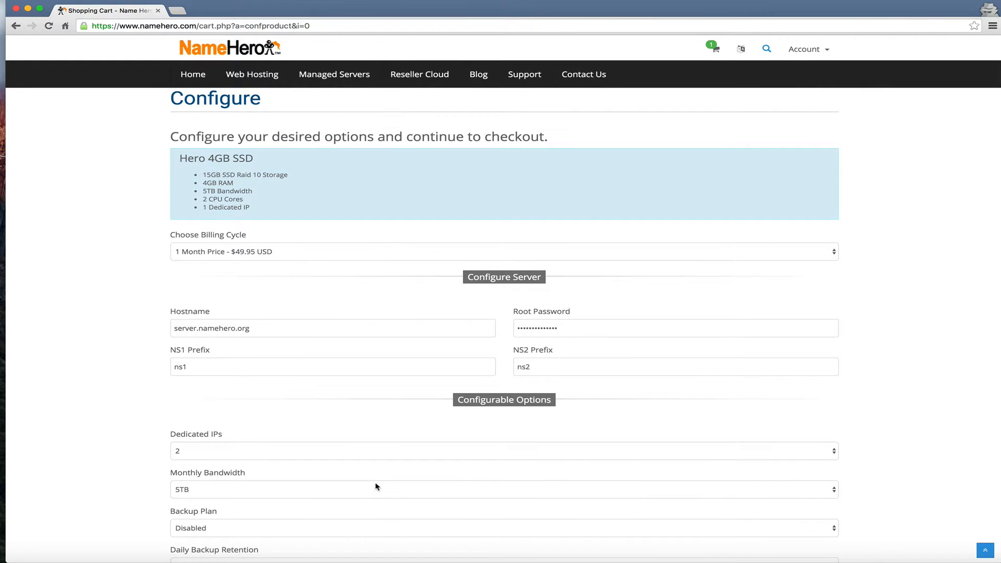
pyautogui.scroll(-3, 377, 486)
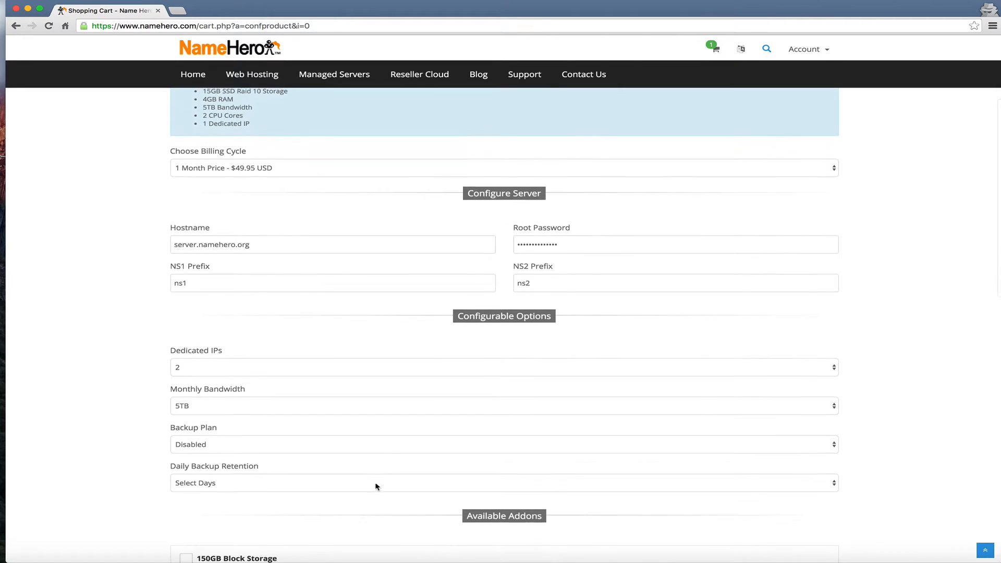
pyautogui.scroll(-2, 376, 487)
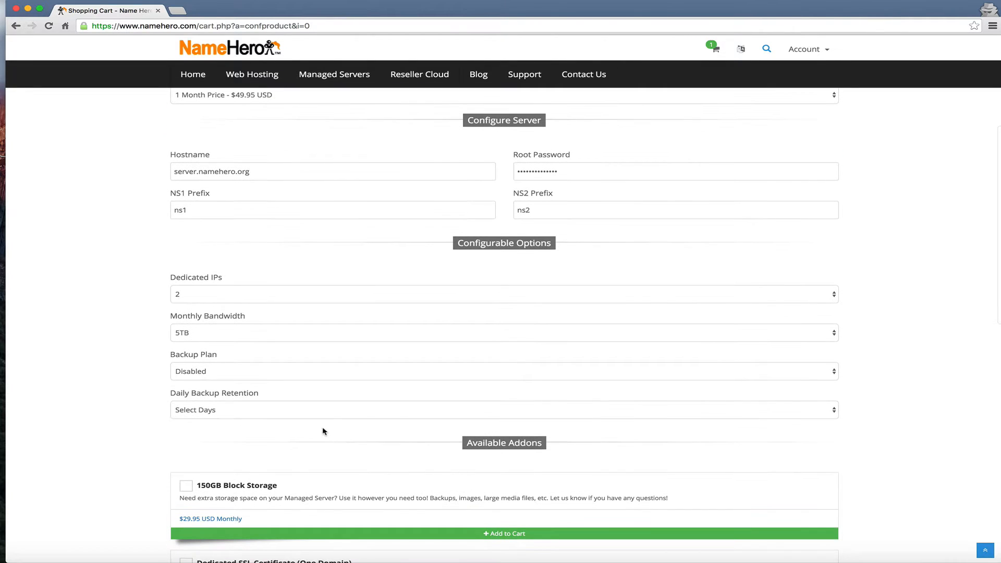
pyautogui.click(217, 295)
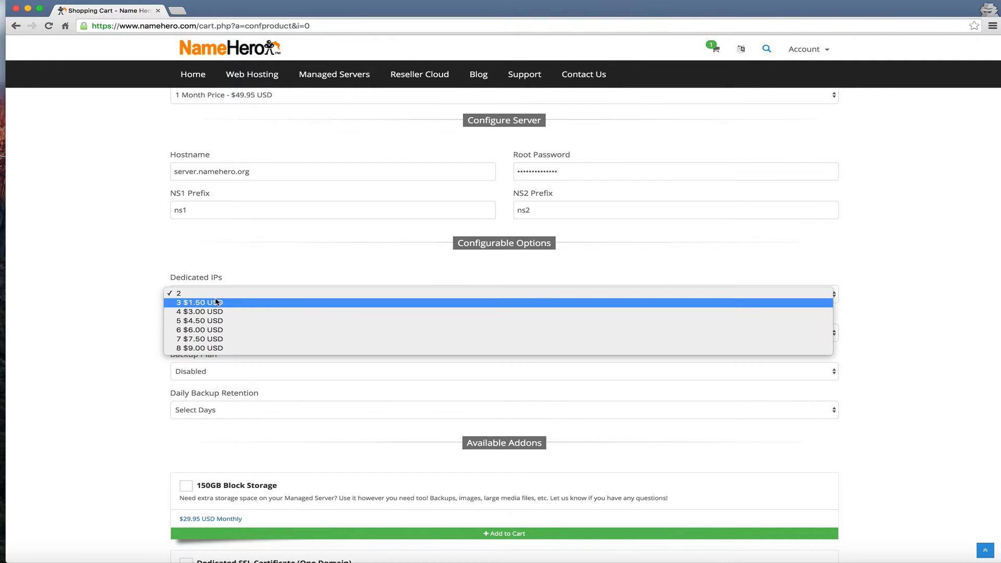
pyautogui.click(134, 285)
pyautogui.scroll(-1, 161, 353)
pyautogui.scroll(-1, 160, 354)
pyautogui.click(196, 314)
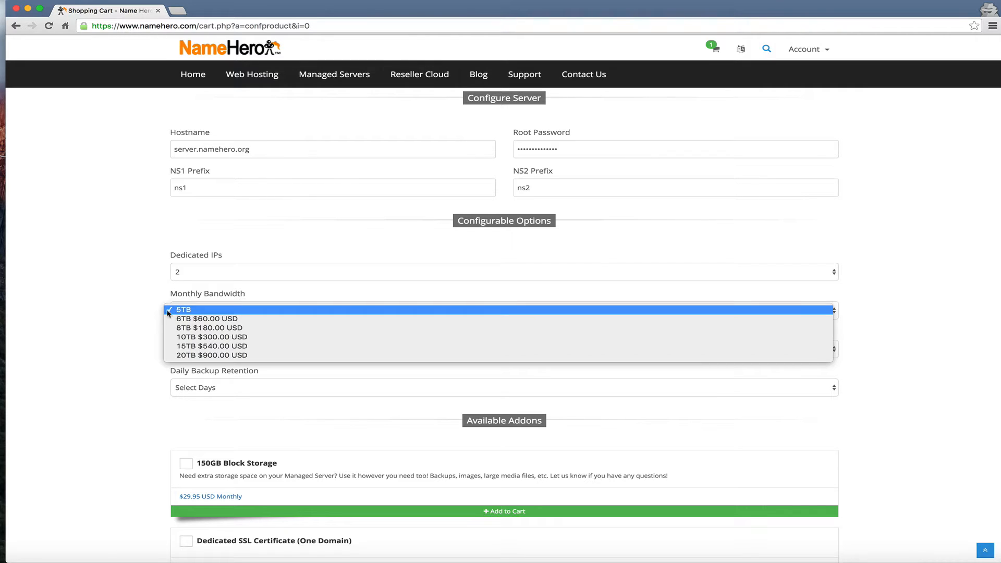
pyautogui.click(111, 309)
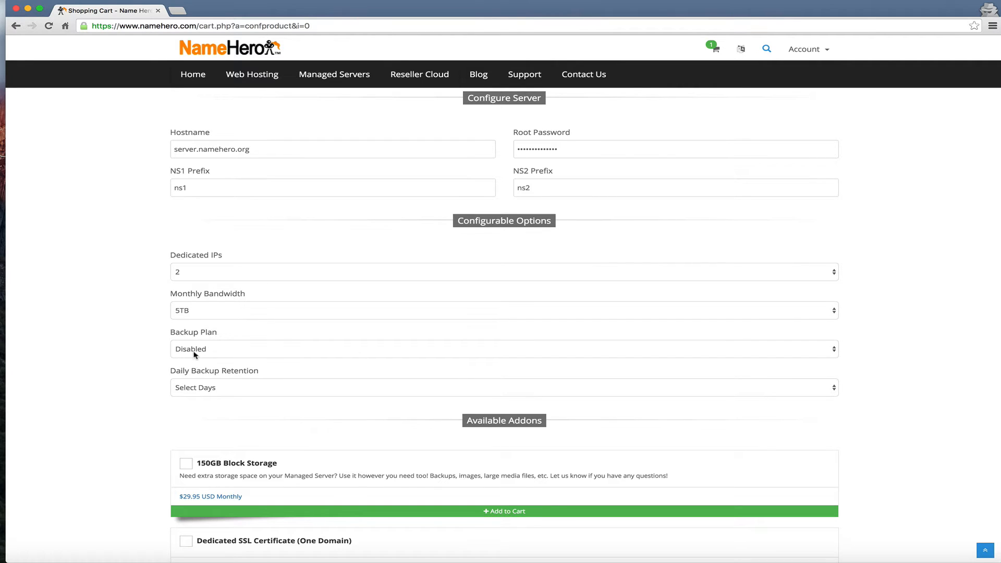
# Choose the Daily backup plan with 1 Day retention at $4.95 USD
pyautogui.click(194, 354)
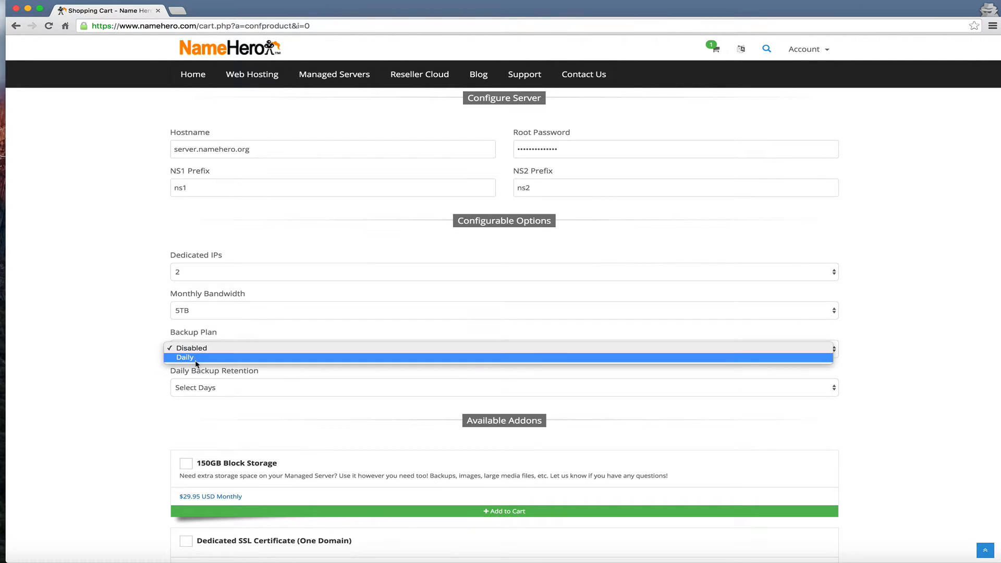
pyautogui.click(195, 358)
pyautogui.click(207, 387)
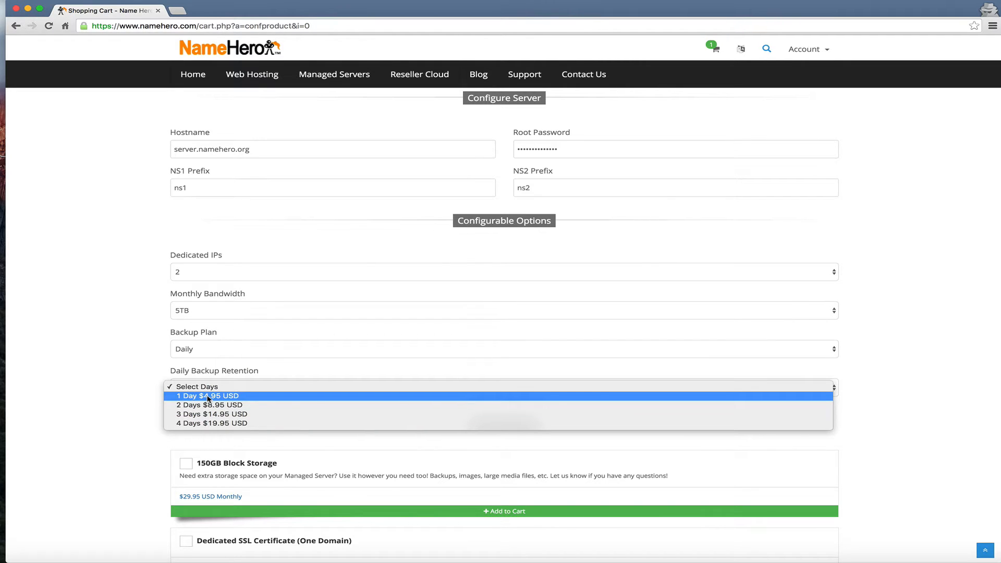
pyautogui.click(208, 396)
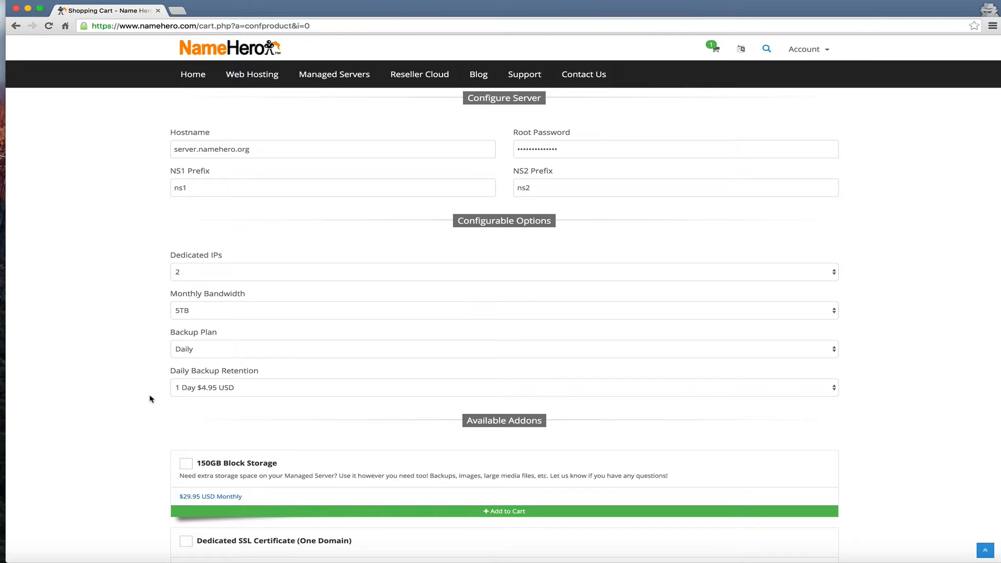
# Skip all addons and continue to Review & Checkout, showing $54.90 USD monthly
pyautogui.scroll(-2, 150, 399)
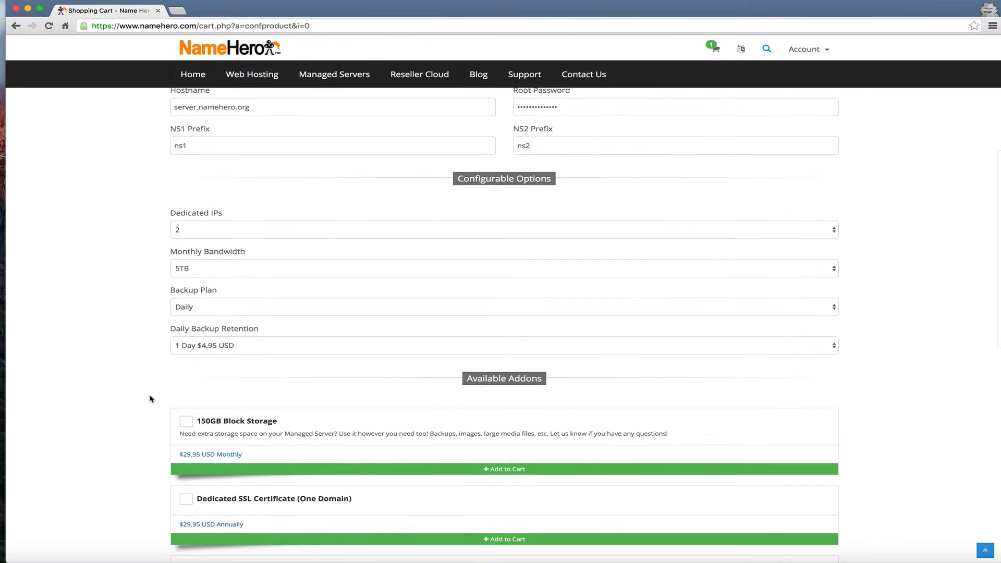
pyautogui.scroll(-5, 150, 399)
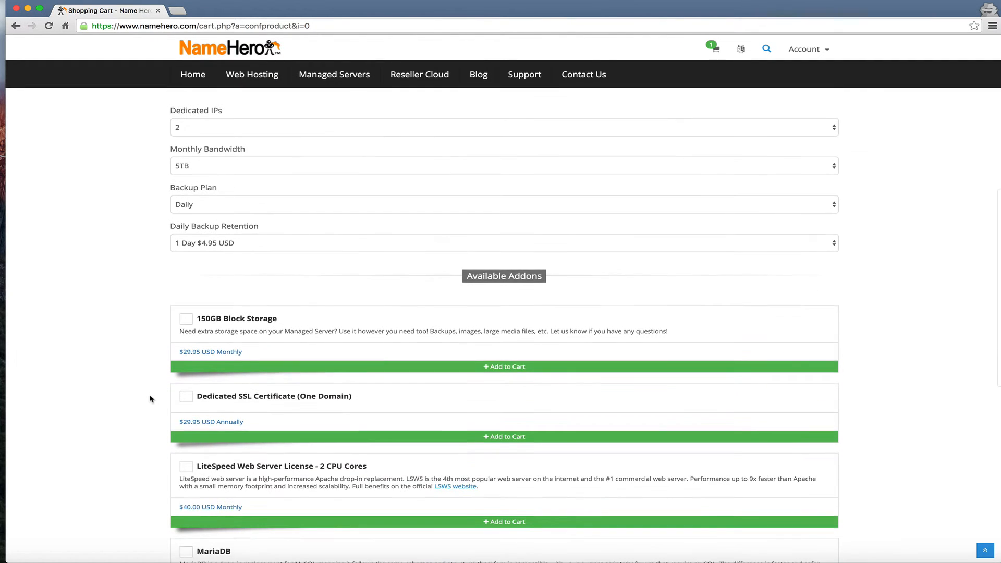
pyautogui.scroll(-2, 150, 399)
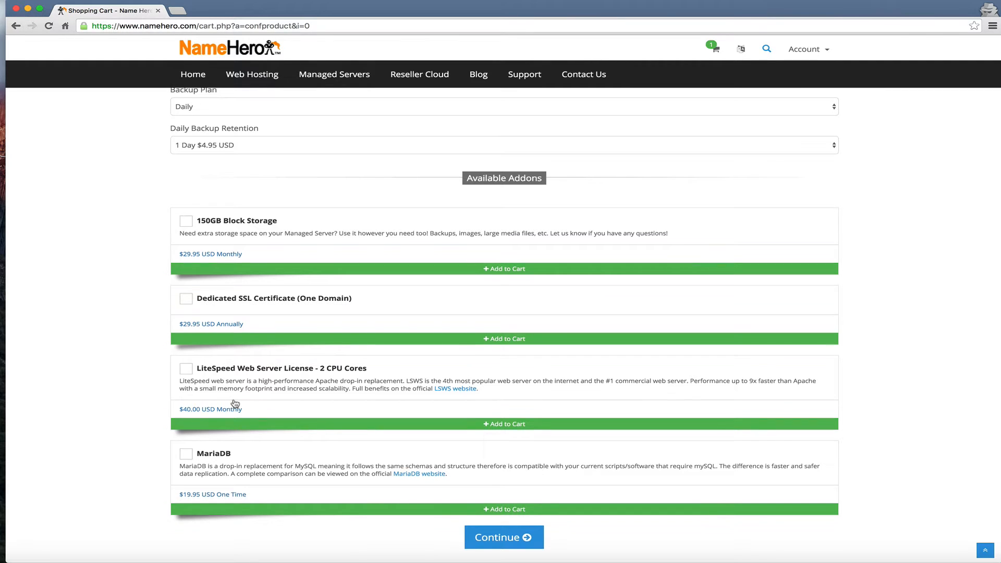
pyautogui.scroll(-1, 235, 404)
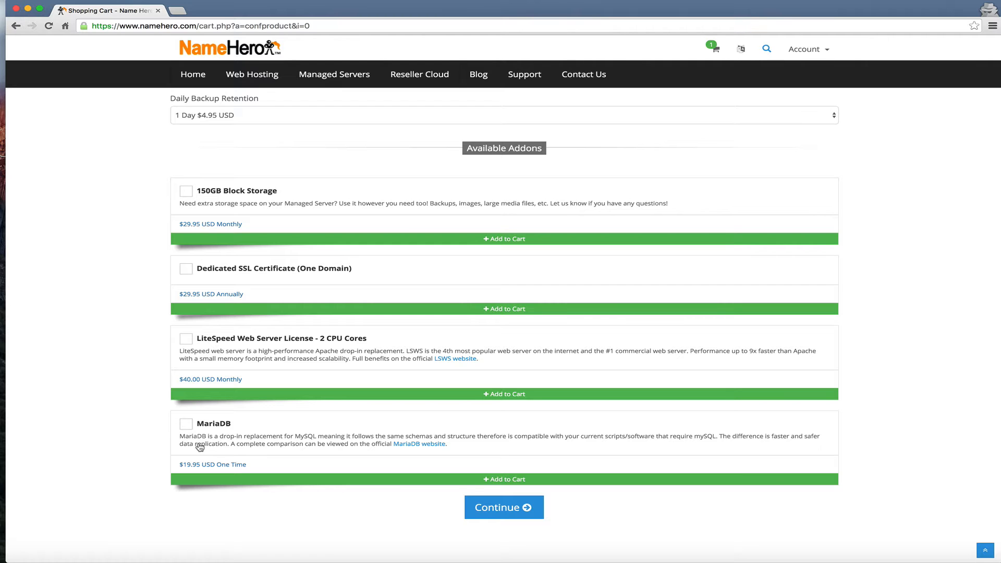
pyautogui.click(491, 513)
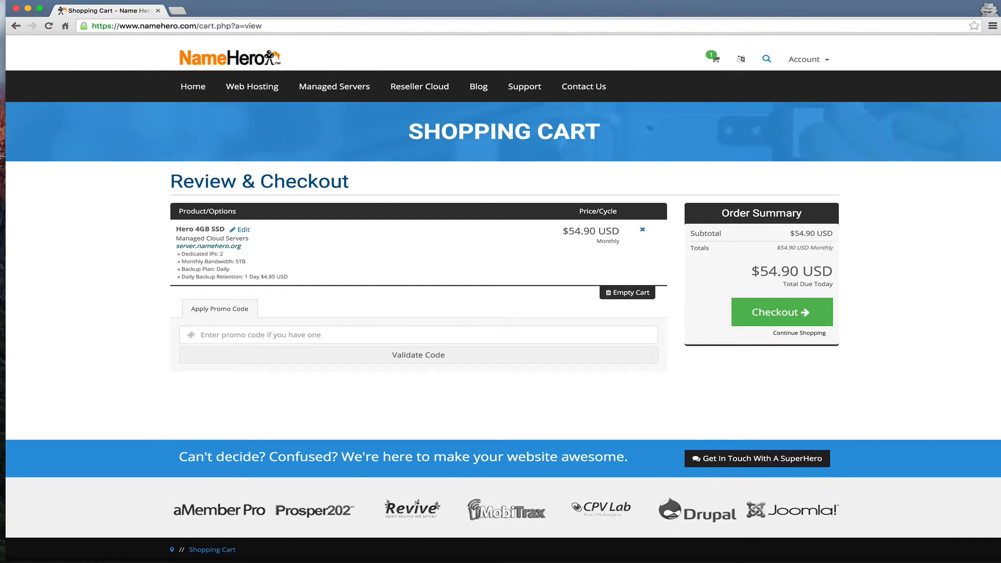
# Check out the Hero 4GB SSD order and continue to the client area
pyautogui.click(743, 1)
pyautogui.click(747, 25)
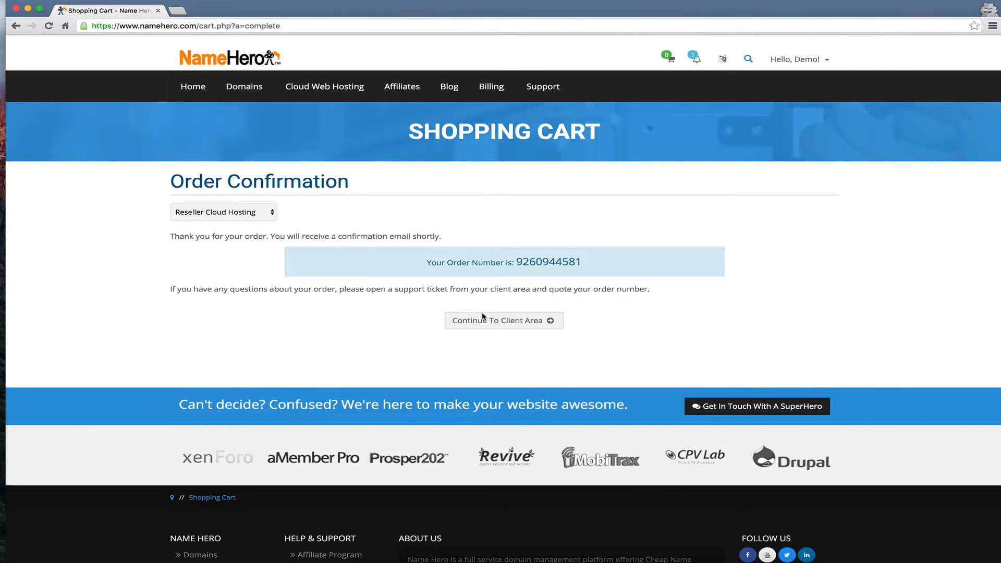
pyautogui.click(472, 319)
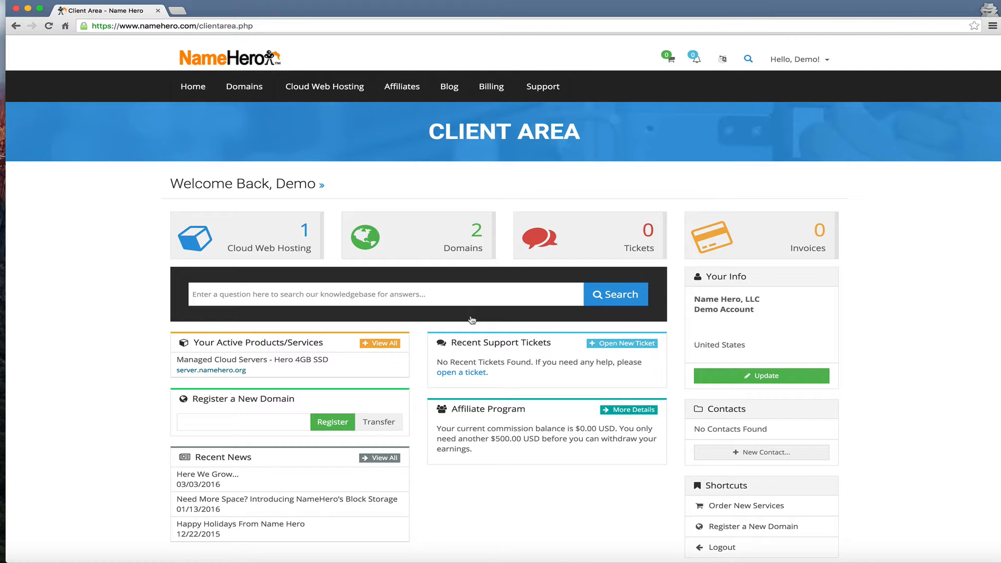
# Open Cloud Web Hosting and the active Hero 4GB SSD server's details, then return to the slides
pyautogui.click(250, 230)
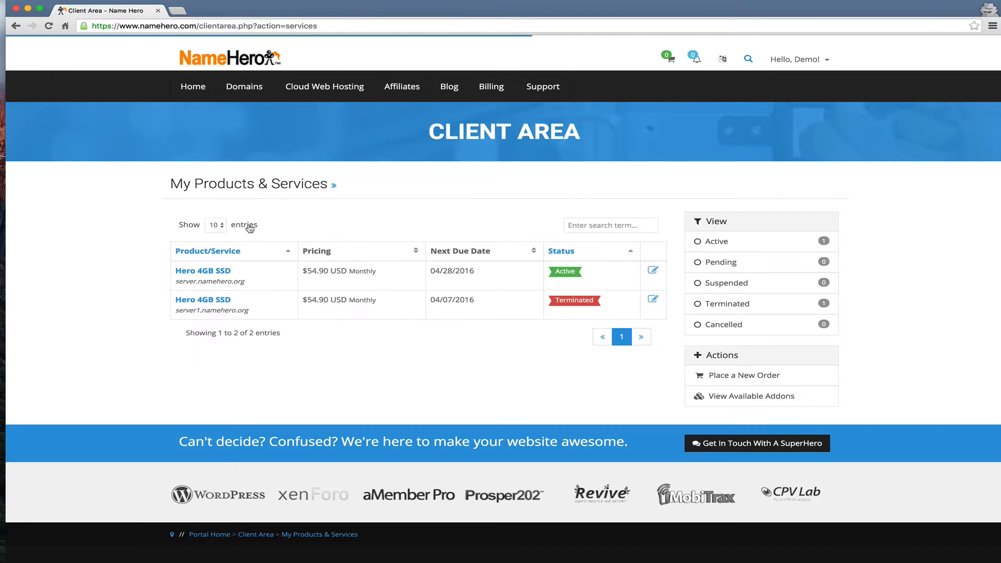
pyautogui.click(203, 271)
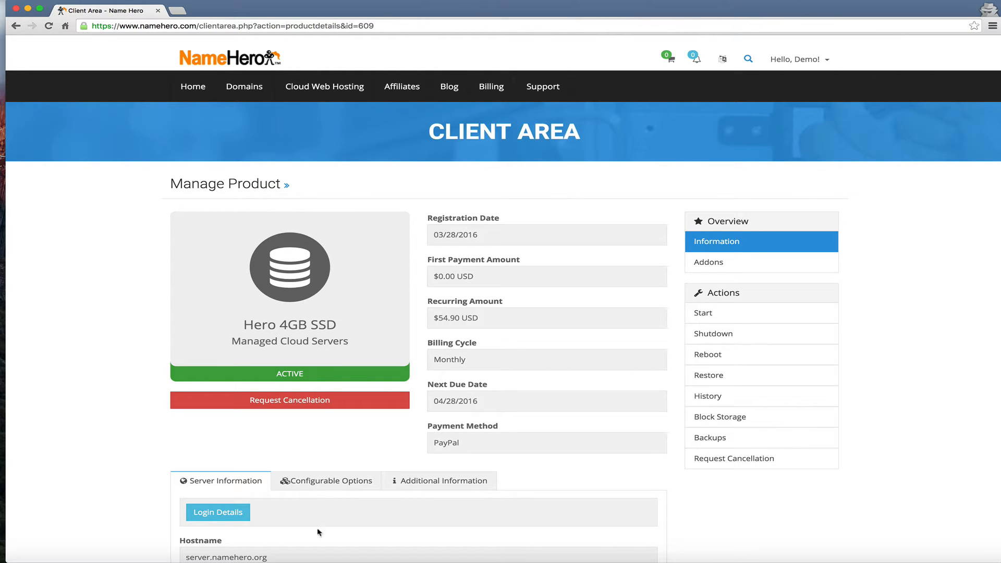
pyautogui.click(312, 560)
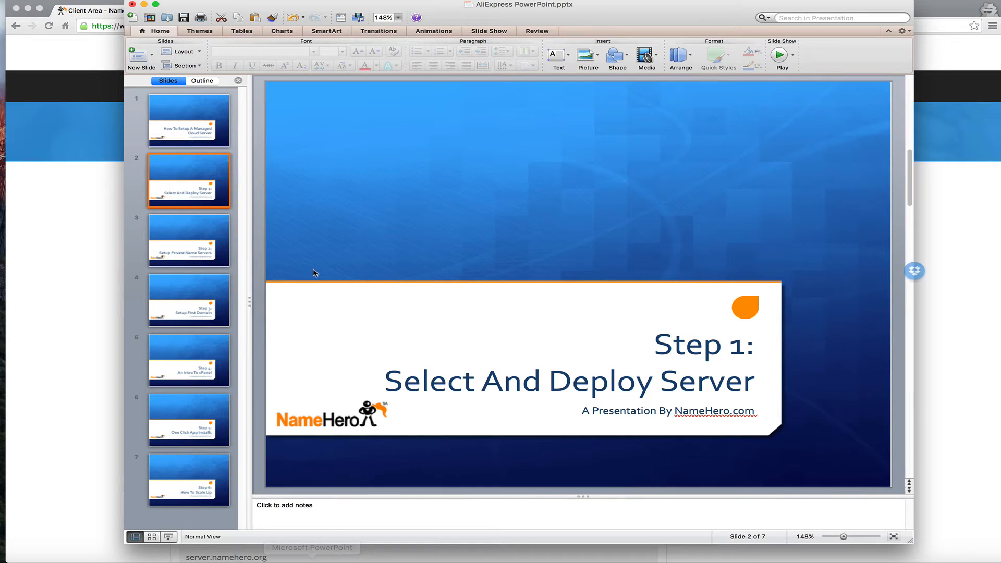
# Present slide 3, 'Step 2: Setup Private Name Servers', full screen
pyautogui.click(191, 245)
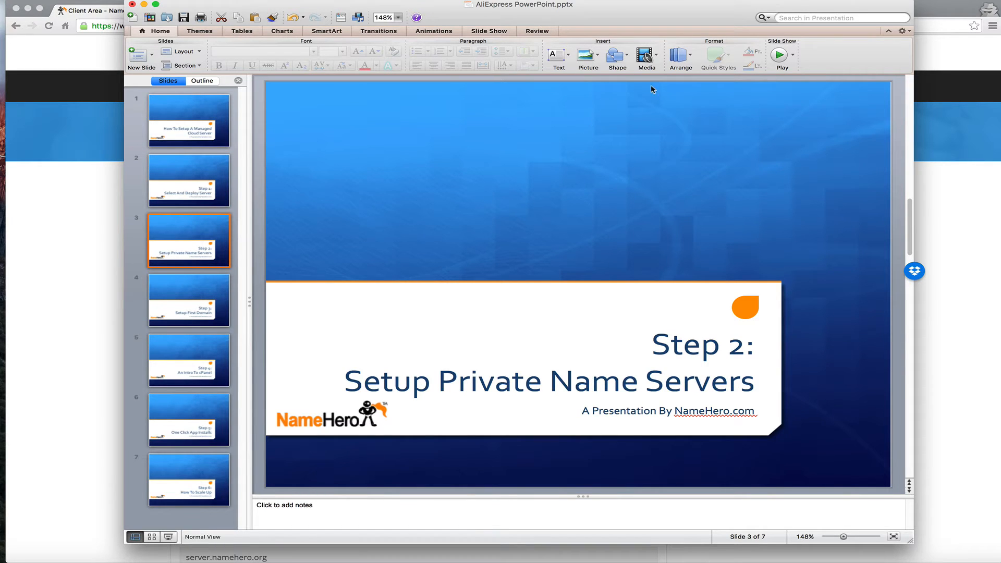
pyautogui.click(779, 54)
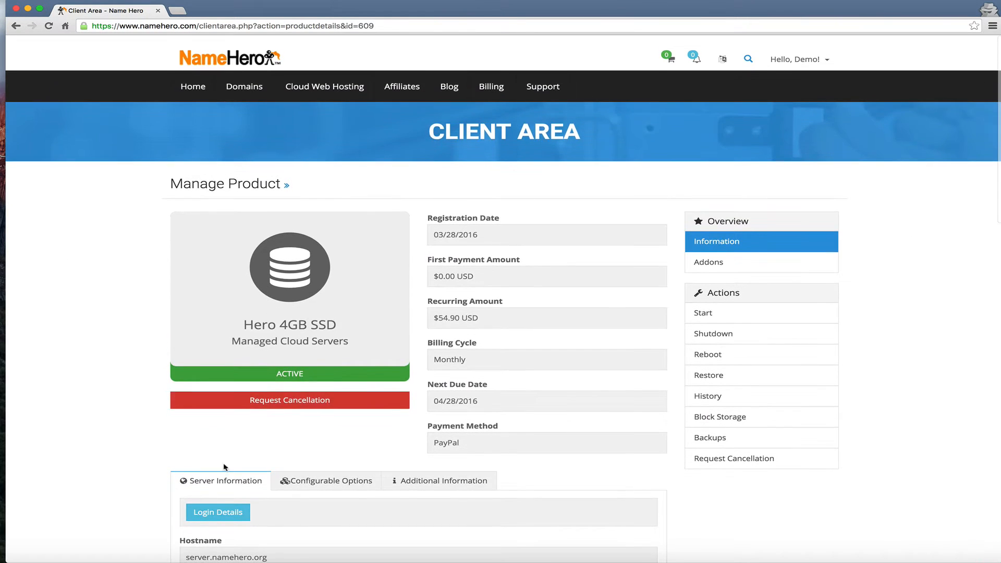
# Copy the server login password from the credentials, then open WHM in a new tab
pyautogui.scroll(-5, 214, 506)
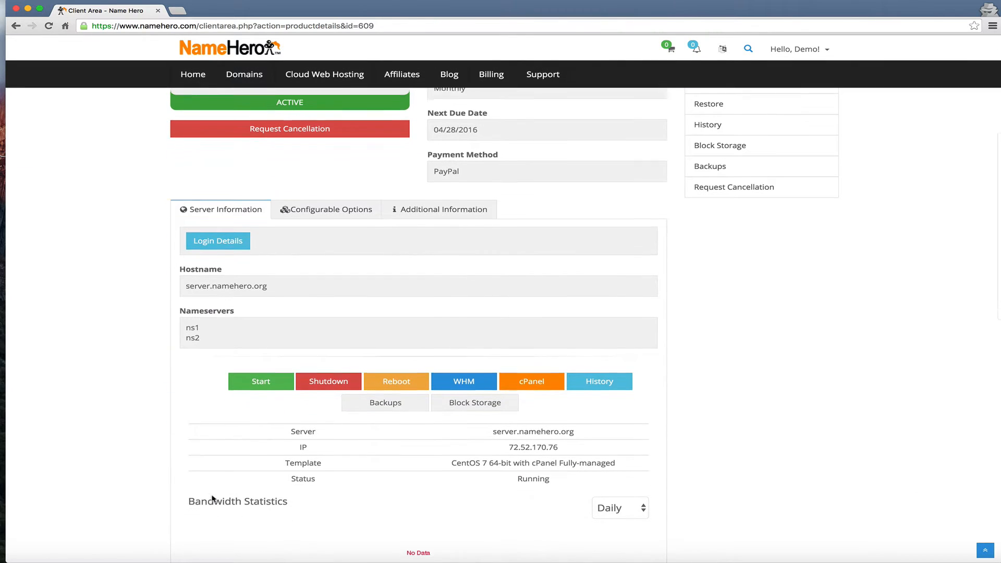
pyautogui.click(215, 248)
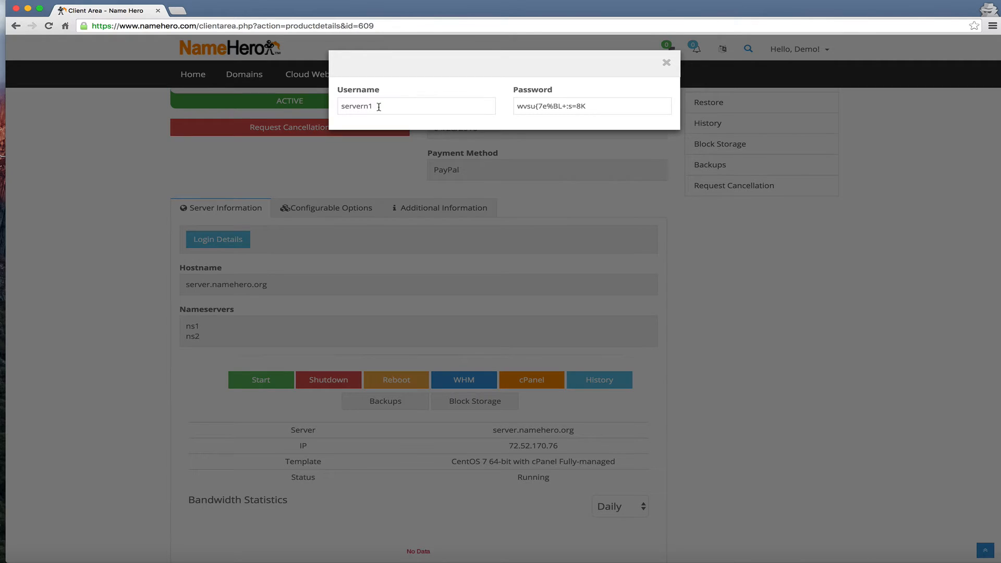
pyautogui.moveTo(598, 106); pyautogui.dragTo(519, 111)
pyautogui.click(666, 65)
pyautogui.rightClick(460, 374)
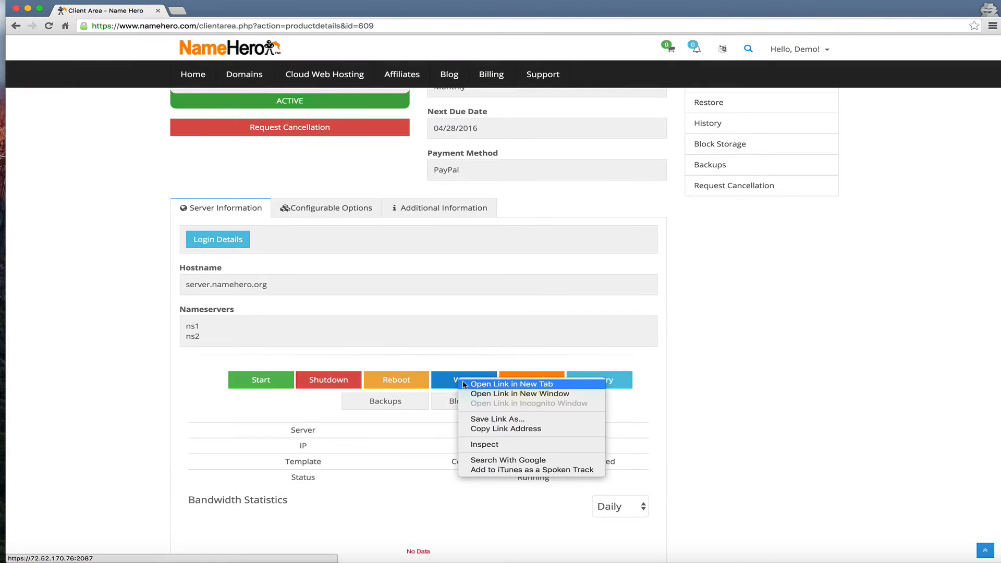
pyautogui.click(464, 382)
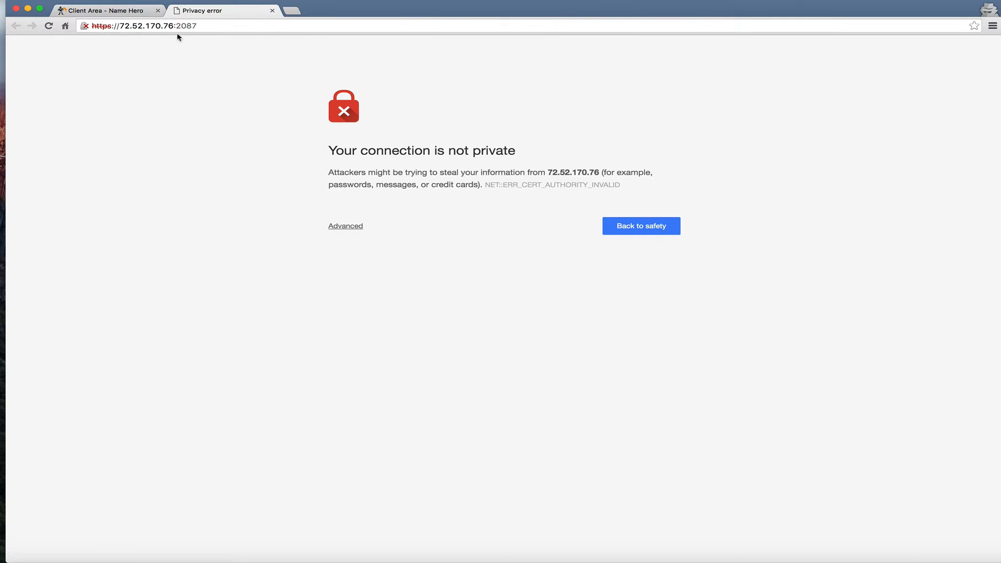
# Proceed past the certificate warning and log in to WHM as root with the copied password
pyautogui.click(339, 227)
pyautogui.click(372, 313)
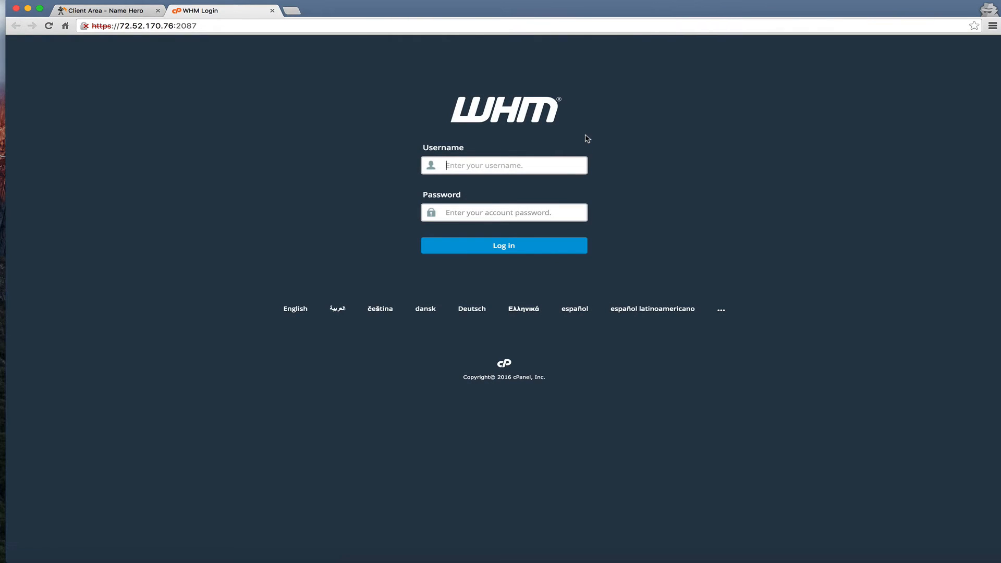
pyautogui.write('root')
pyautogui.press('super+v')
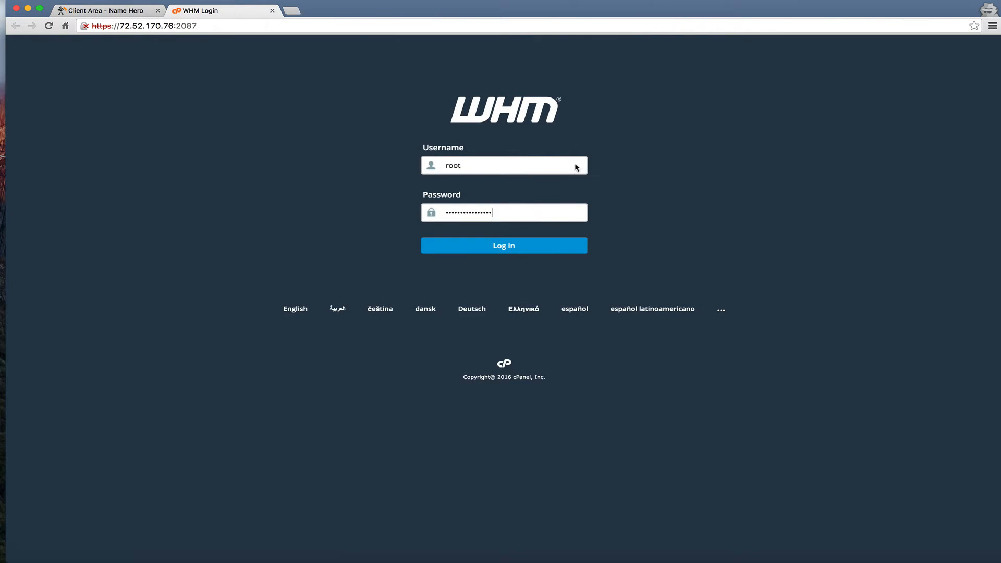
pyautogui.click(495, 247)
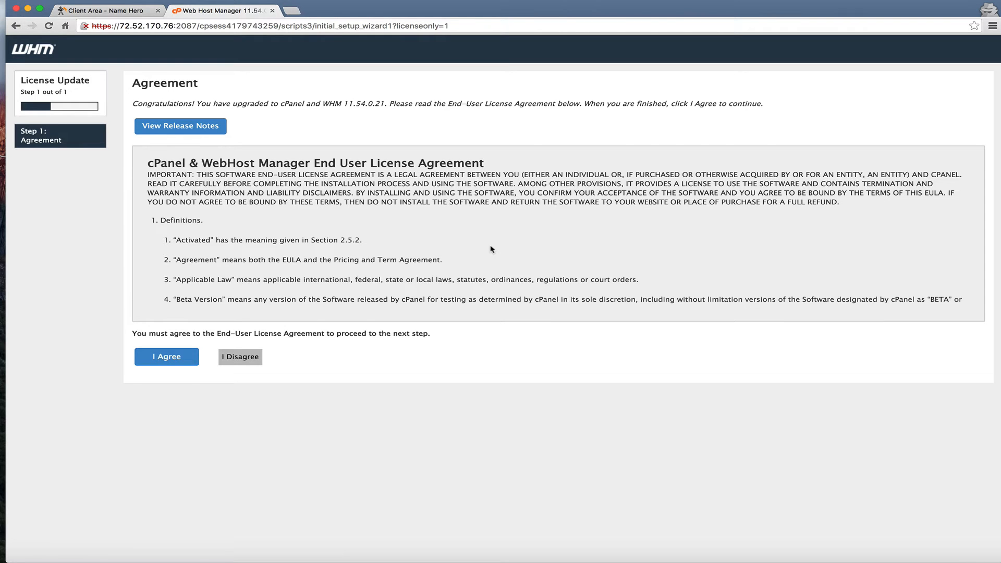
# Accept the licence agreement, save the feature settings, and open Basic cPanel & WHM Setup
pyautogui.scroll(-2, 233, 261)
pyautogui.scroll(-10, 233, 261)
pyautogui.click(173, 356)
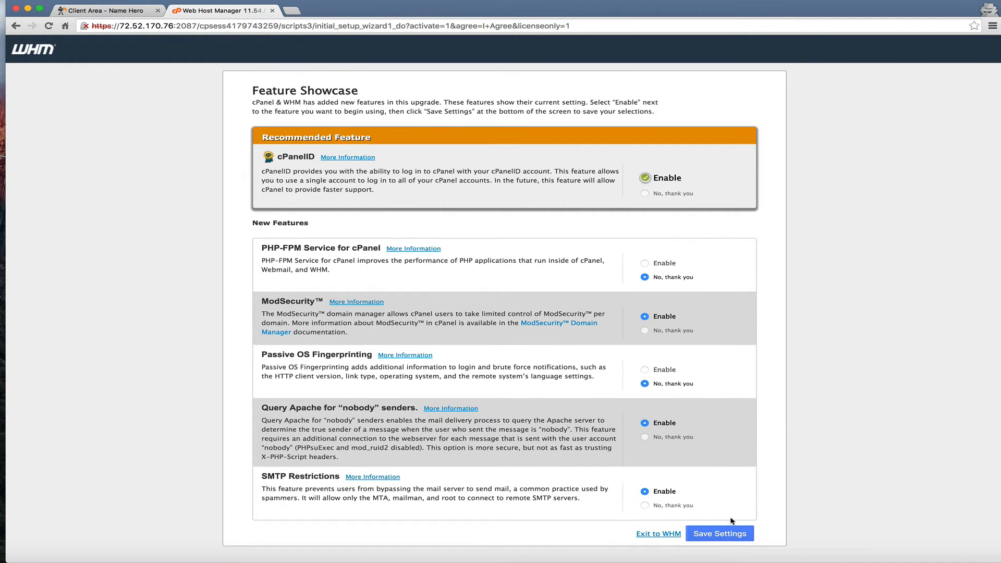
pyautogui.click(722, 536)
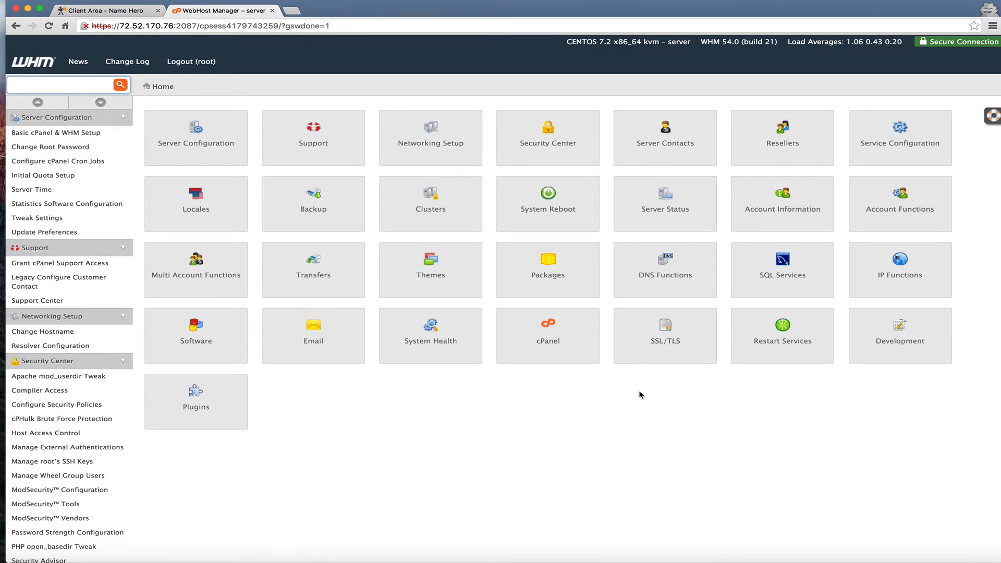
pyautogui.click(104, 135)
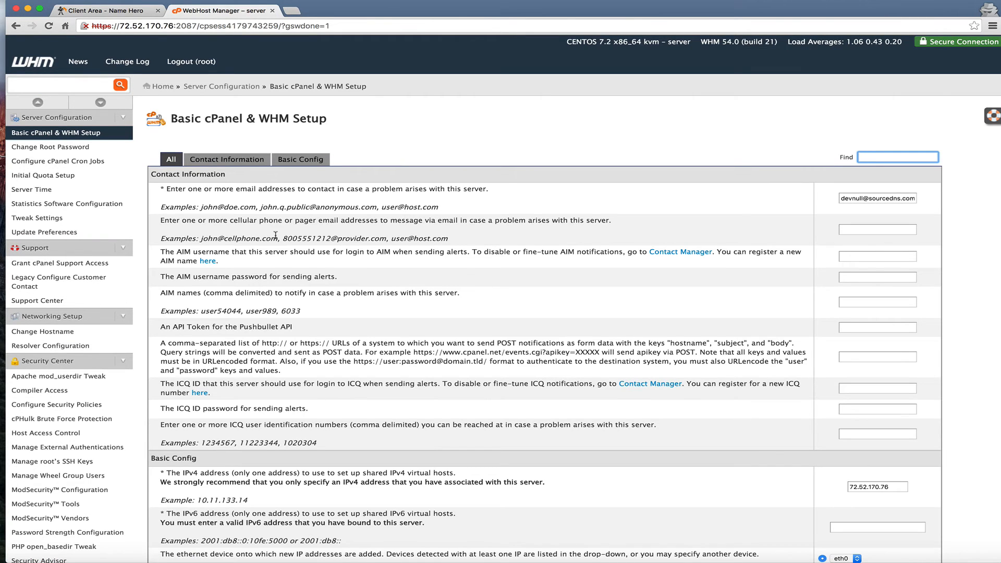
# Assign an IP to ns1.namehero.org and add its A entry 72.52.170.76, noting the IP
pyautogui.scroll(-20, 280, 227)
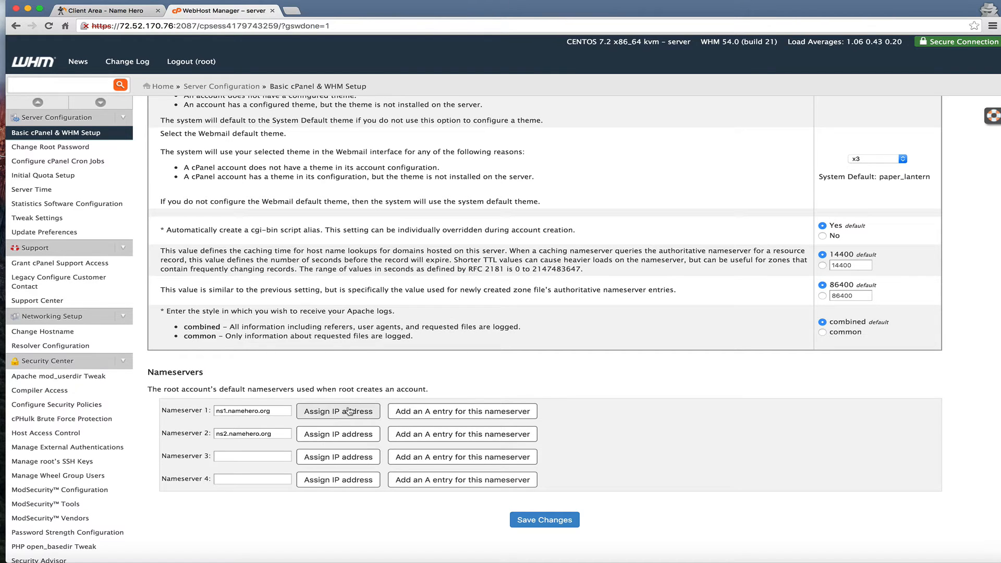
pyautogui.click(349, 410)
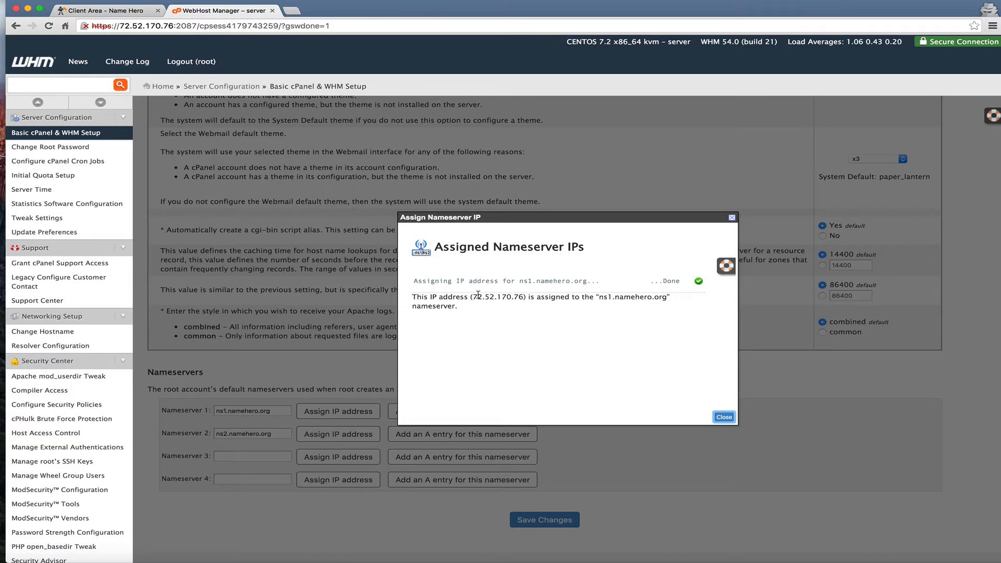
pyautogui.moveTo(472, 296); pyautogui.dragTo(523, 298)
pyautogui.press('super+c')
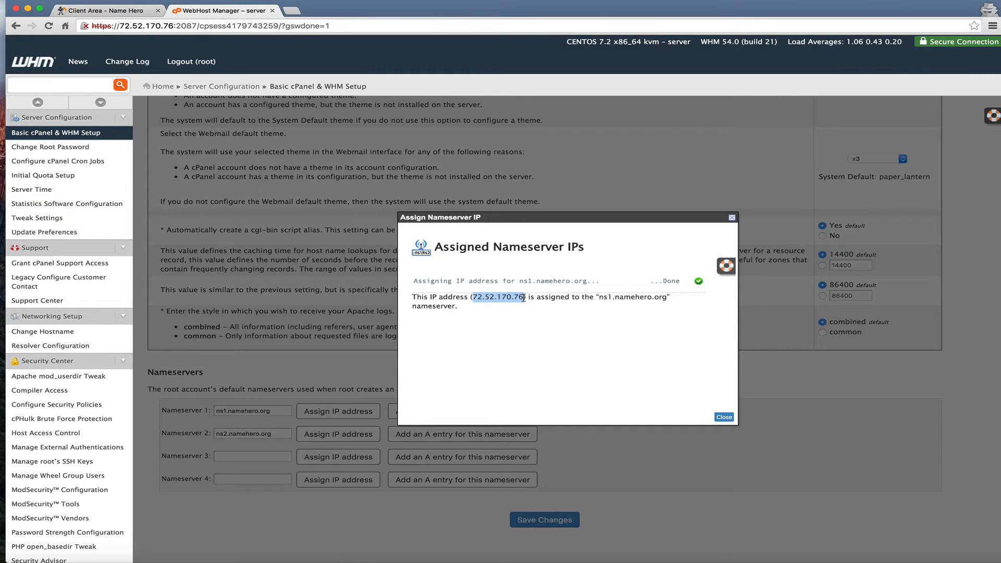
pyautogui.click(726, 418)
pyautogui.click(454, 410)
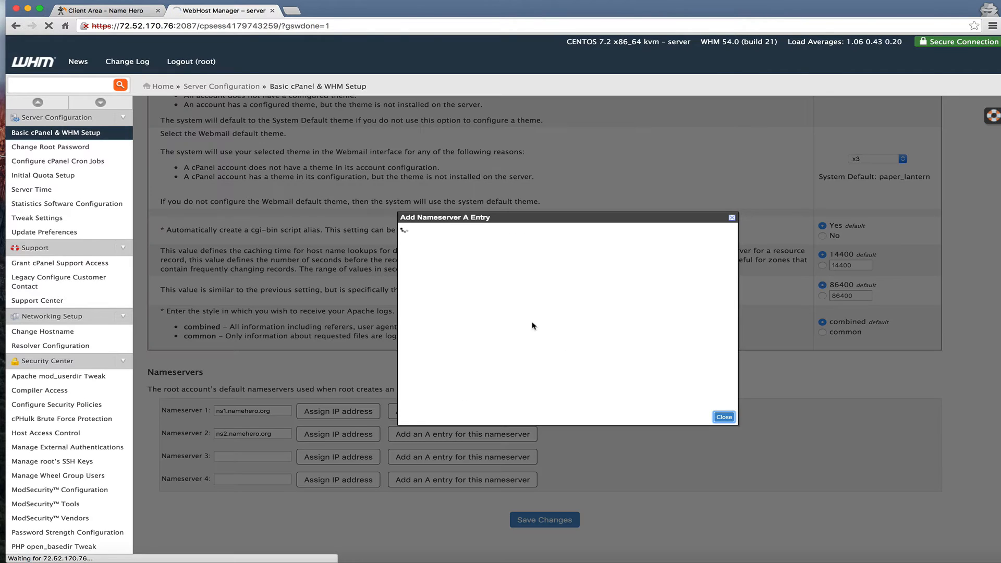
pyautogui.tripleClick(482, 360)
pyautogui.press('super+v')
pyautogui.click(526, 359)
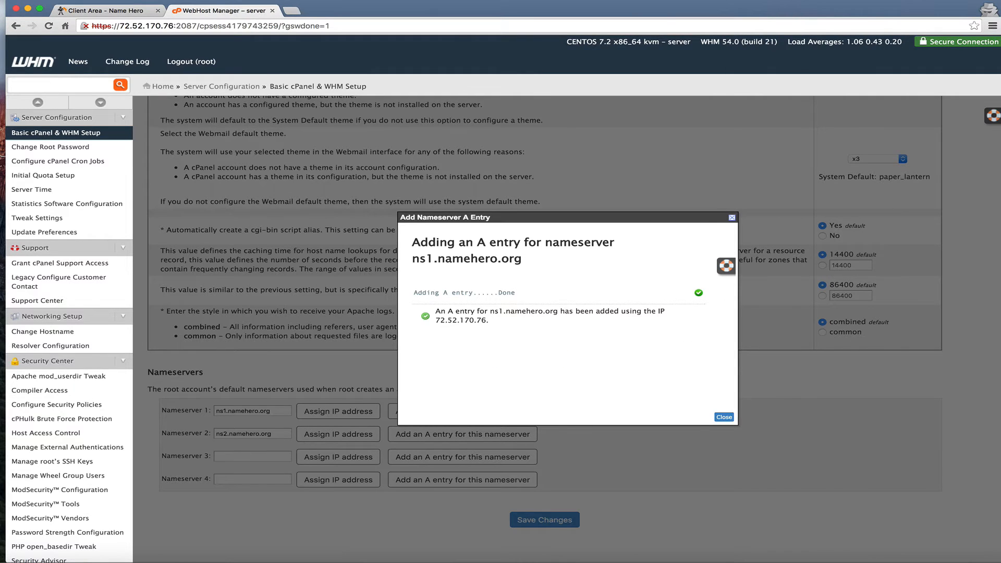
pyautogui.press('super+Tab')
pyautogui.press('super+a')
pyautogui.press('super+v')
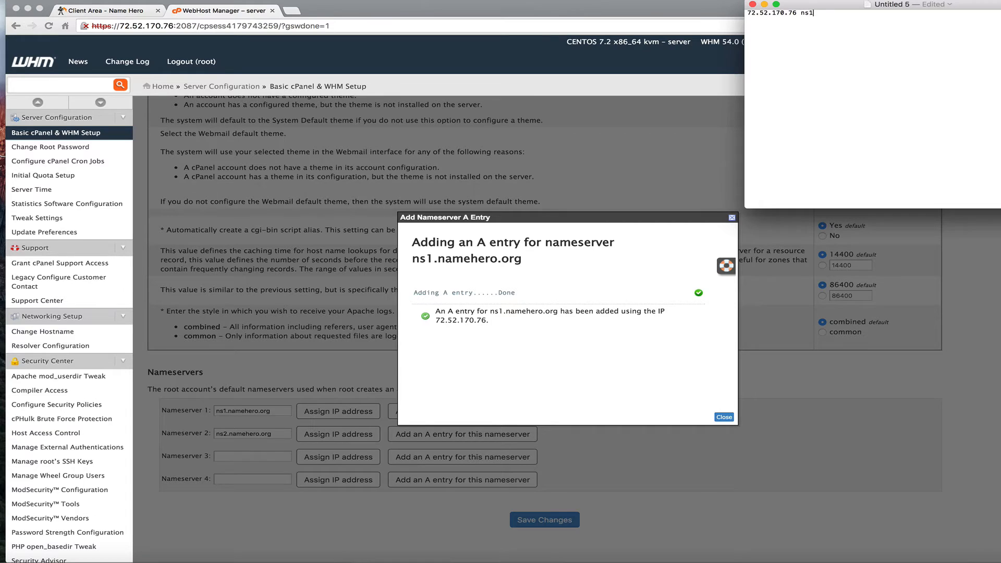
pyautogui.click(724, 417)
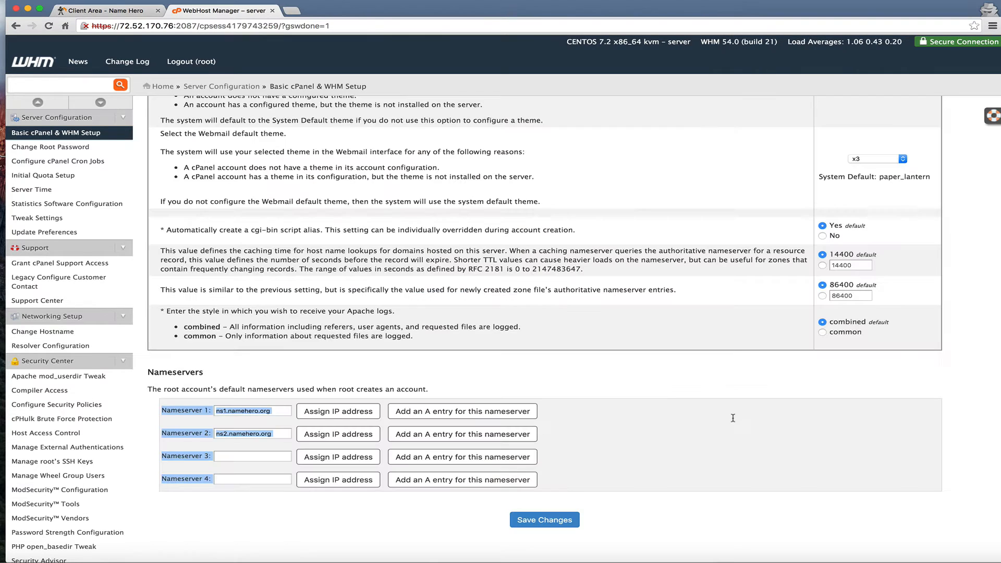
# Assign an IP to ns2.namehero.org, add its A entry 72.52.170.77, and record it in notes
pyautogui.click(353, 437)
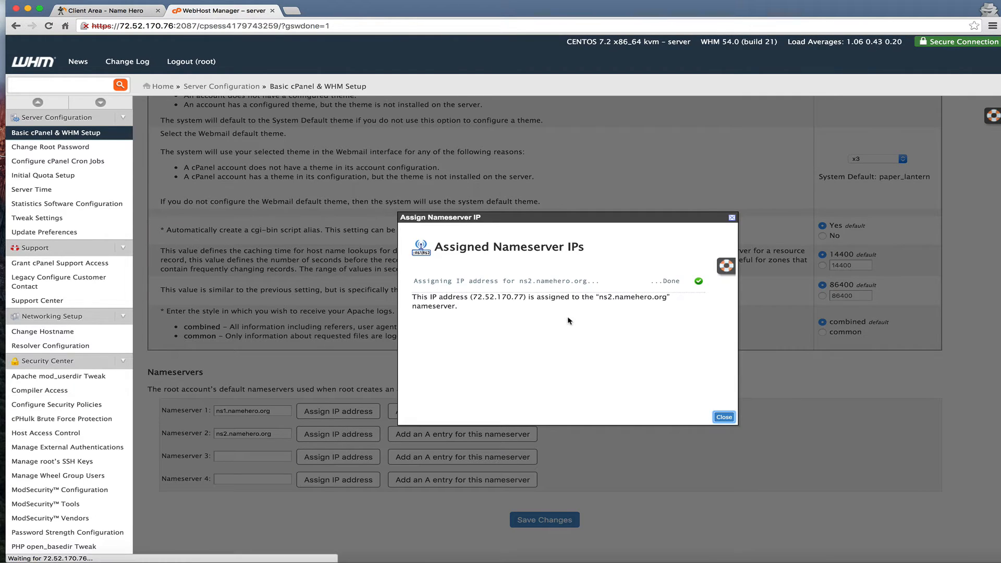
pyautogui.moveTo(524, 297); pyautogui.dragTo(473, 296)
pyautogui.press('super+c')
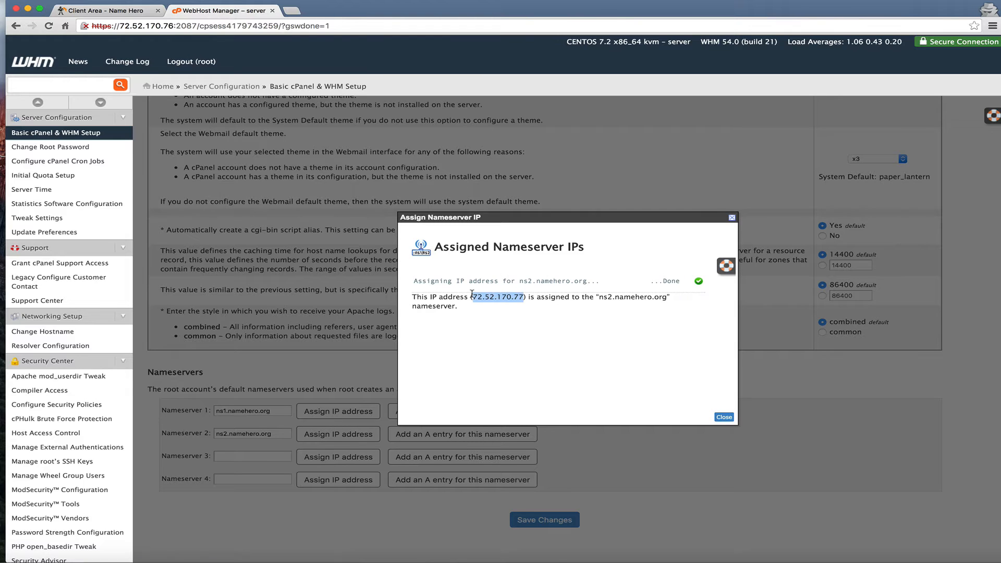
pyautogui.click(726, 417)
pyautogui.click(495, 434)
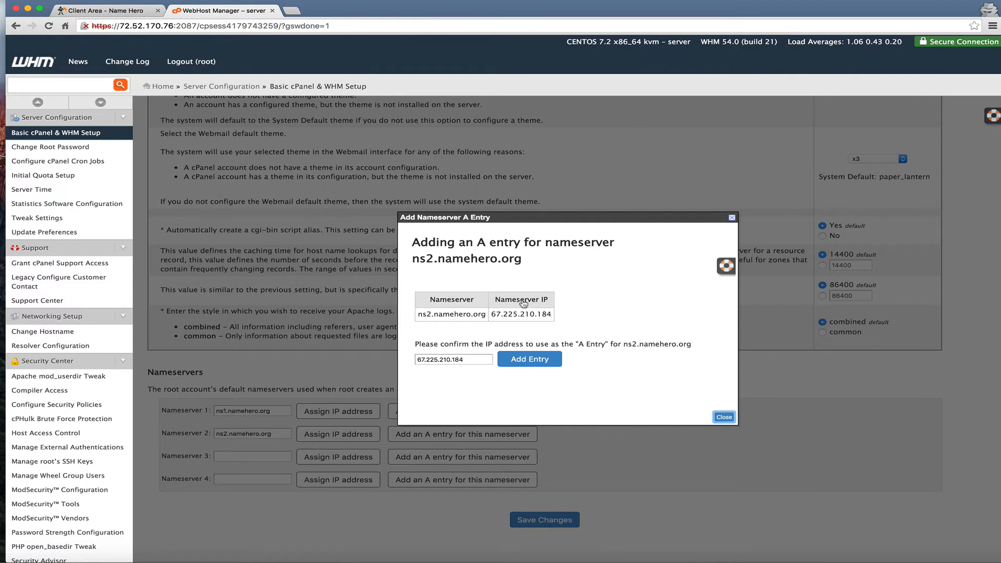
pyautogui.click(450, 360)
pyautogui.press('super+a')
pyautogui.press('super+v')
pyautogui.click(541, 363)
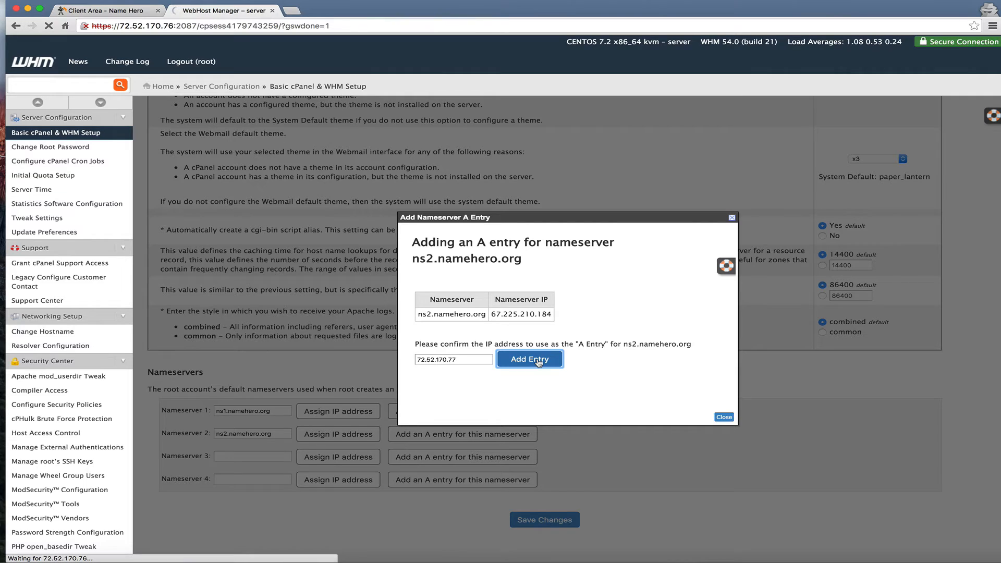
pyautogui.click(724, 417)
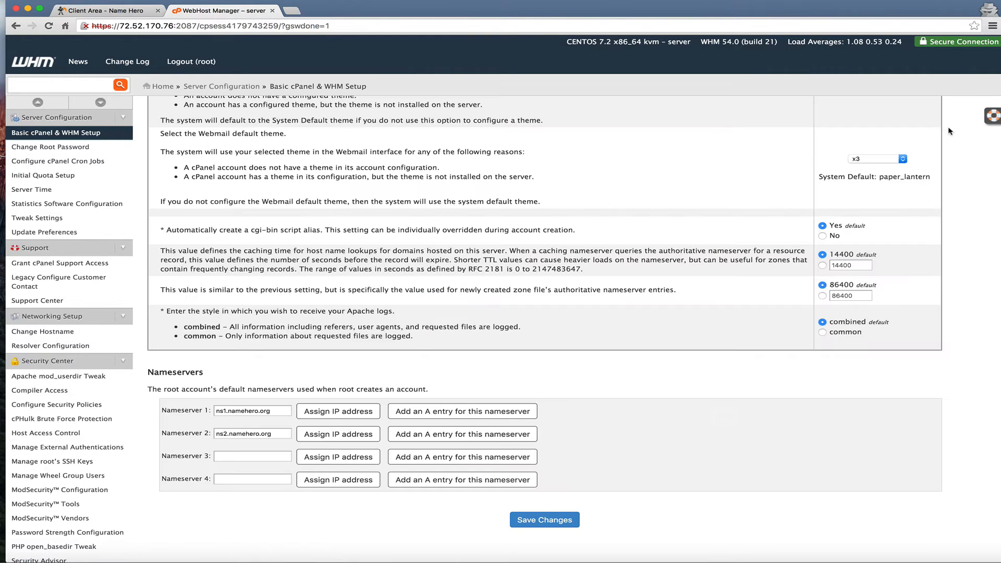
pyautogui.press('super+Tab')
pyautogui.write('72.52.170.77')
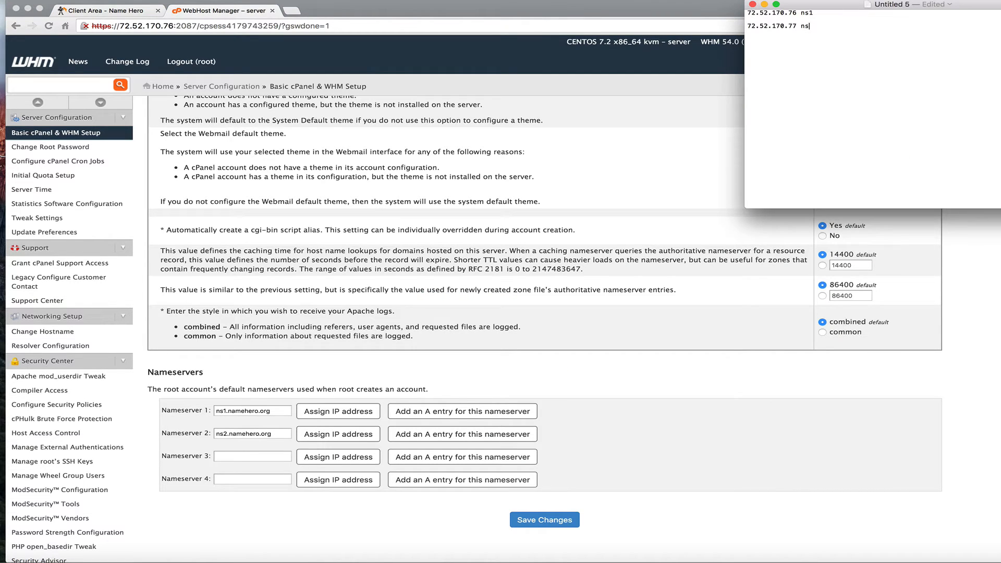
pyautogui.write(' ns2')
pyautogui.press('super+Tab')
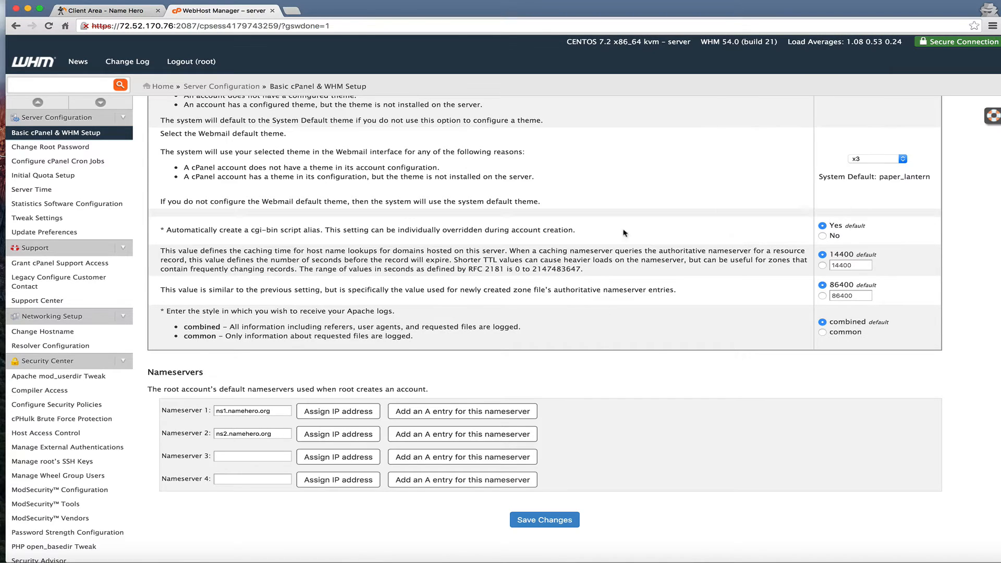
# Save the nameserver settings and enter the company's contact e-mail in Basic Setup
pyautogui.click(526, 520)
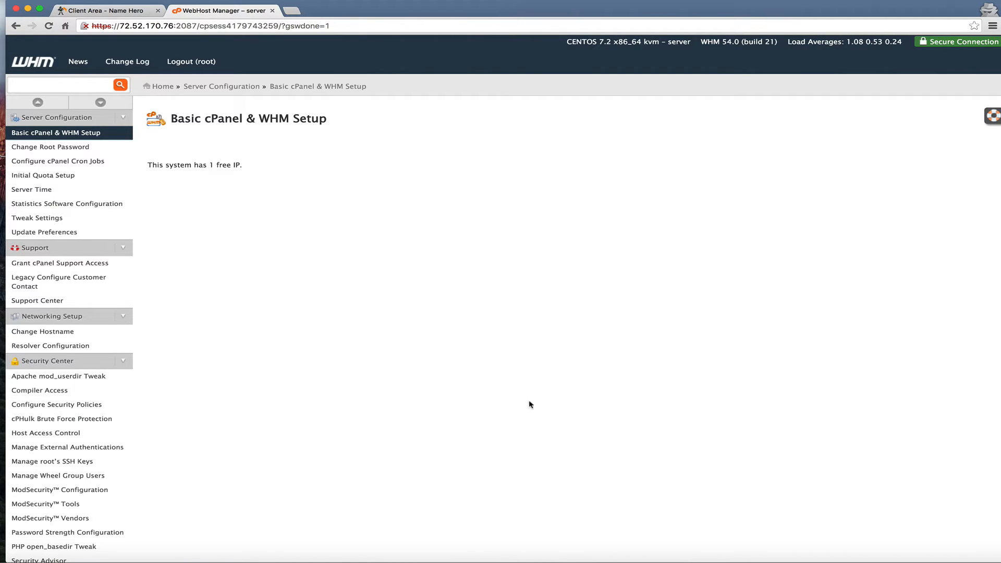
pyautogui.click(66, 135)
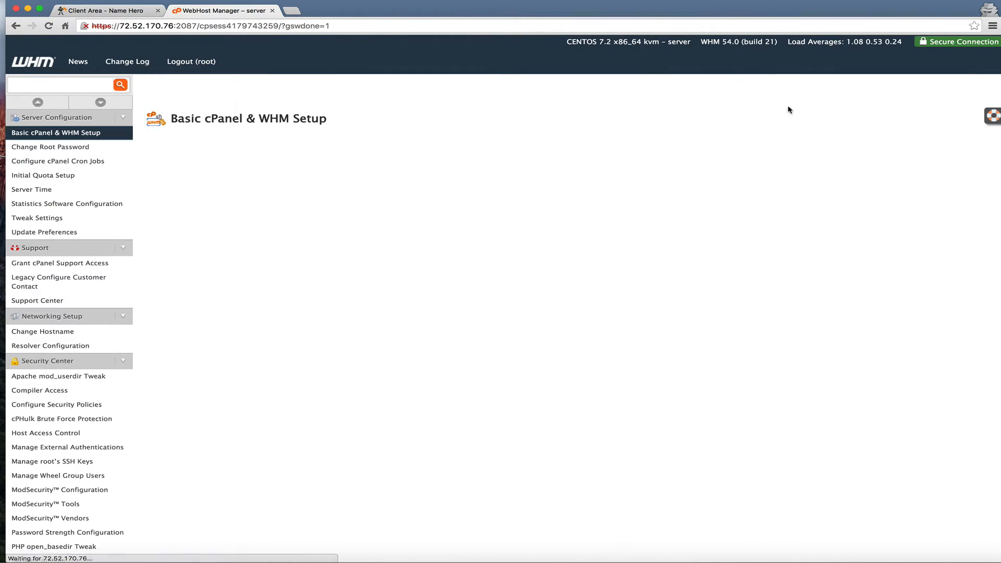
pyautogui.tripleClick(840, 199)
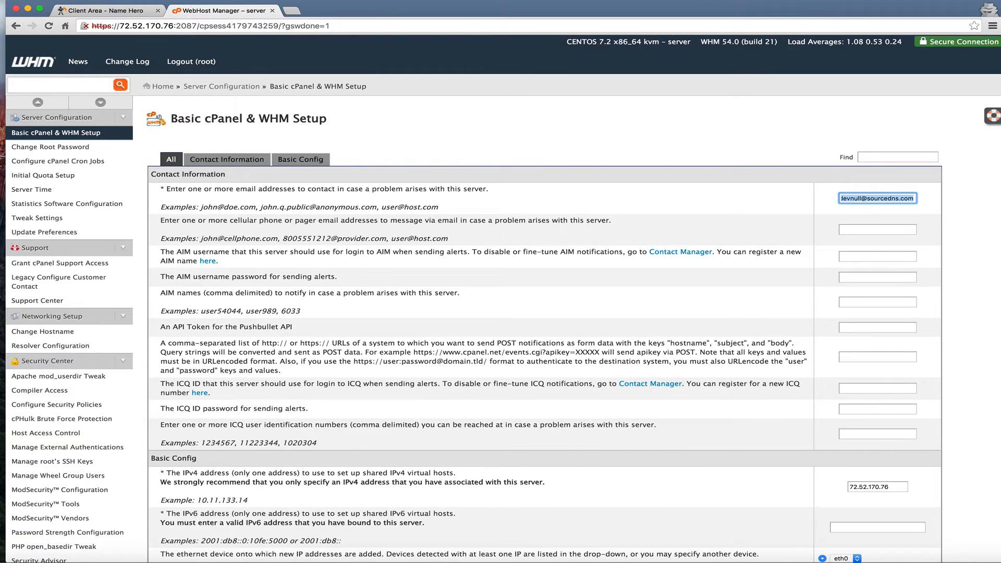
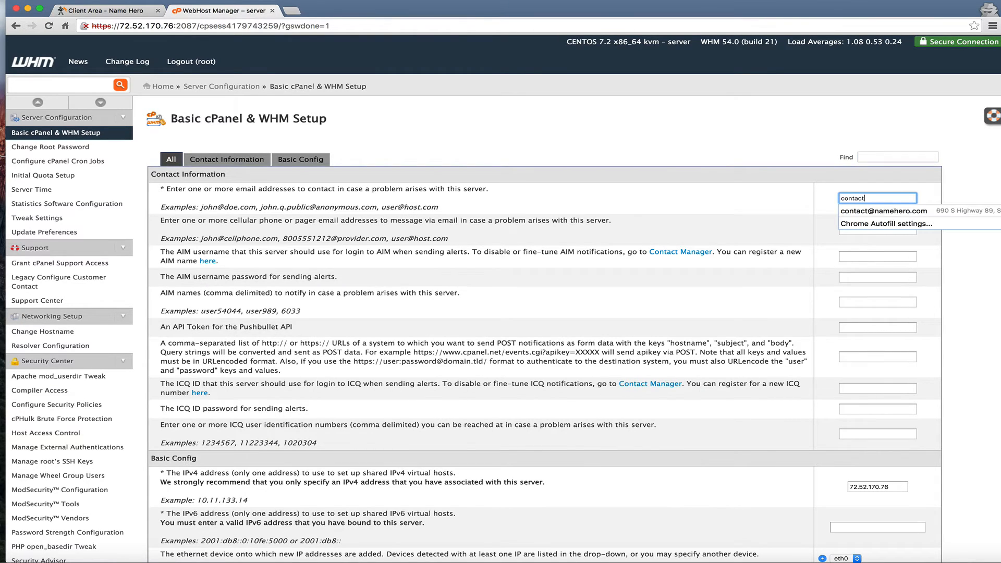
# Save the new contact e-mail and return to the NameHero product details page
pyautogui.click(723, 211)
pyautogui.scroll(-15, 557, 441)
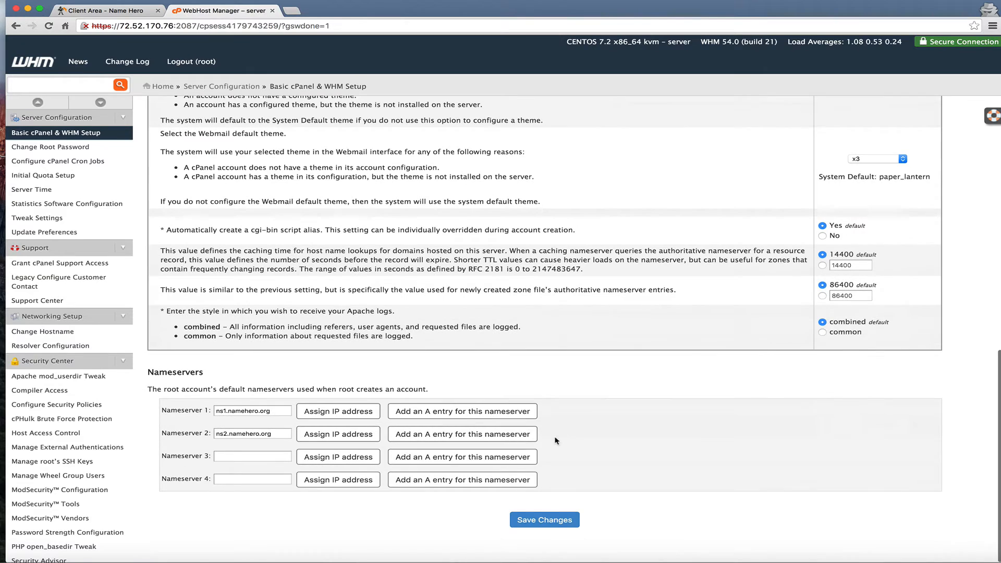
pyautogui.click(524, 520)
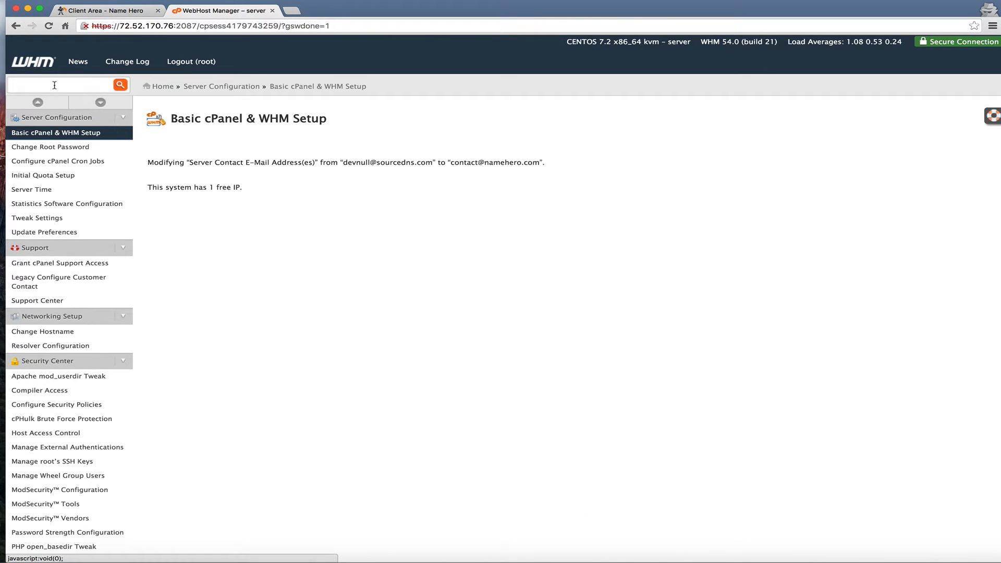
pyautogui.click(111, 13)
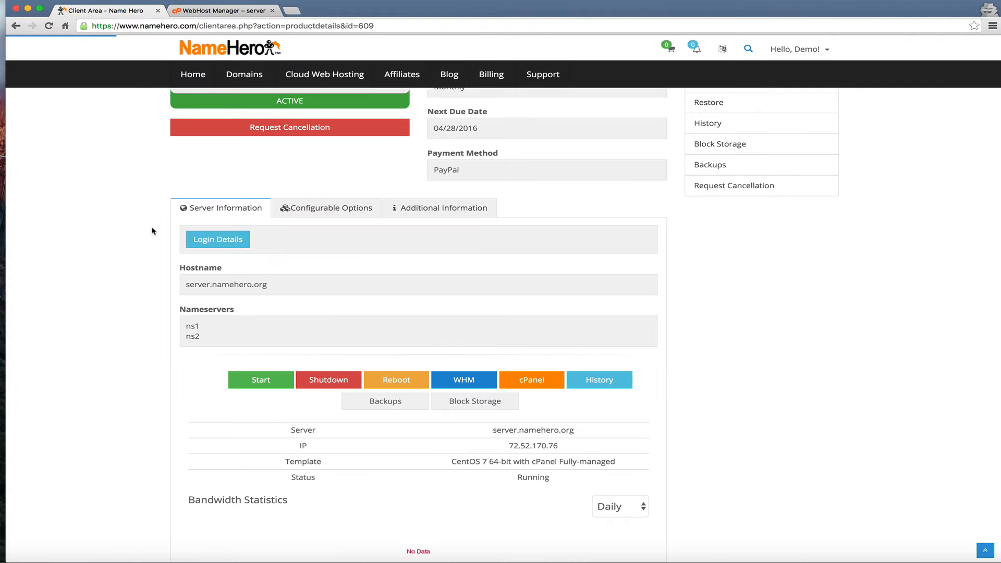
# Open My Domains in a new tab and place it second, beside the product page tab
pyautogui.scroll(5, 156, 311)
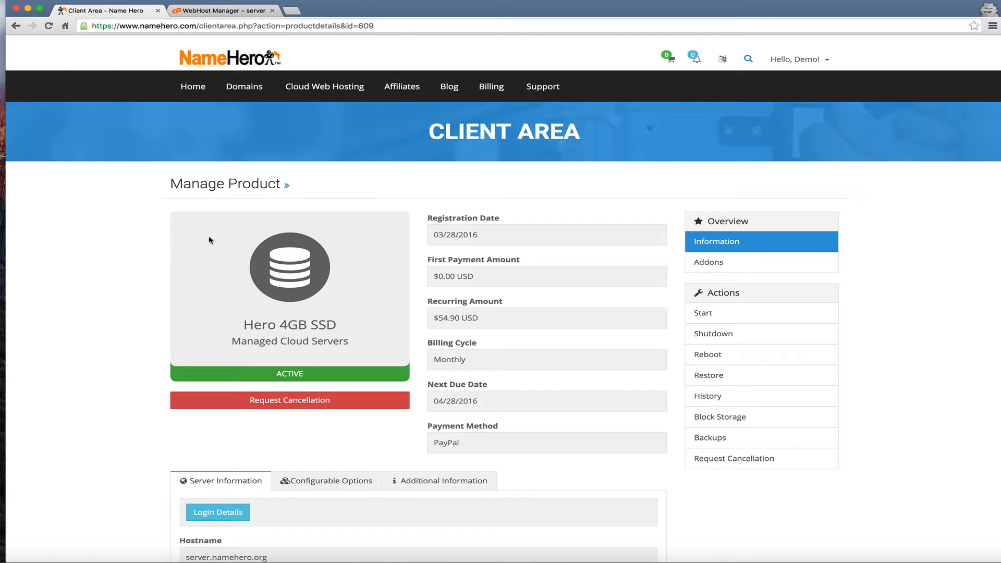
pyautogui.moveTo(232, 92)
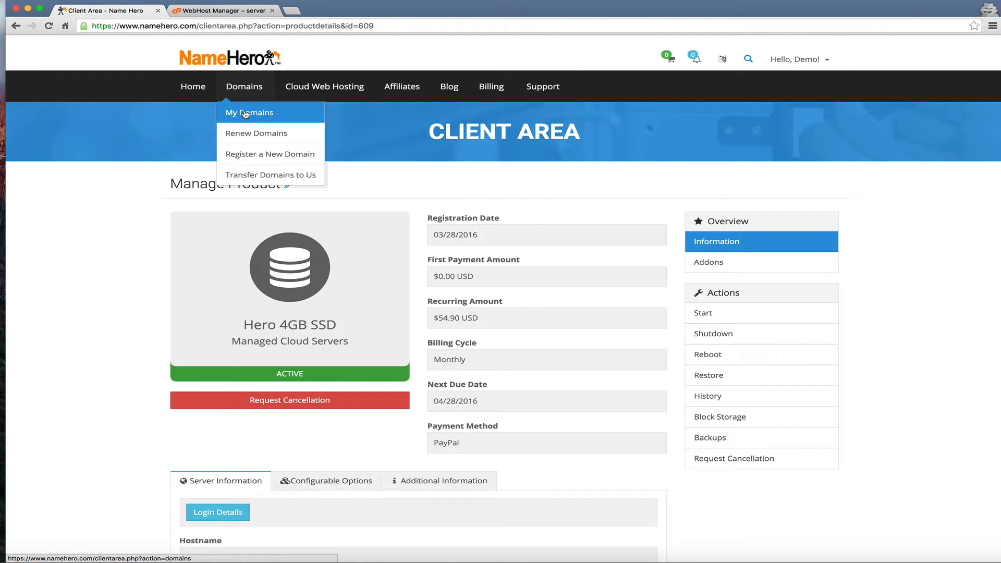
pyautogui.rightClick(246, 114)
pyautogui.click(276, 111)
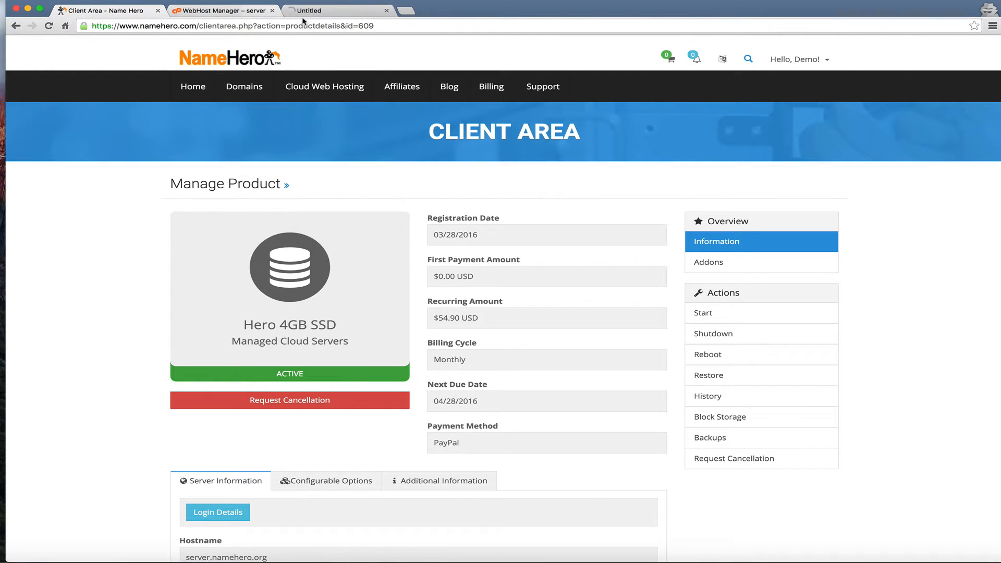
pyautogui.click(328, 15)
pyautogui.moveTo(325, 13); pyautogui.dragTo(235, 13)
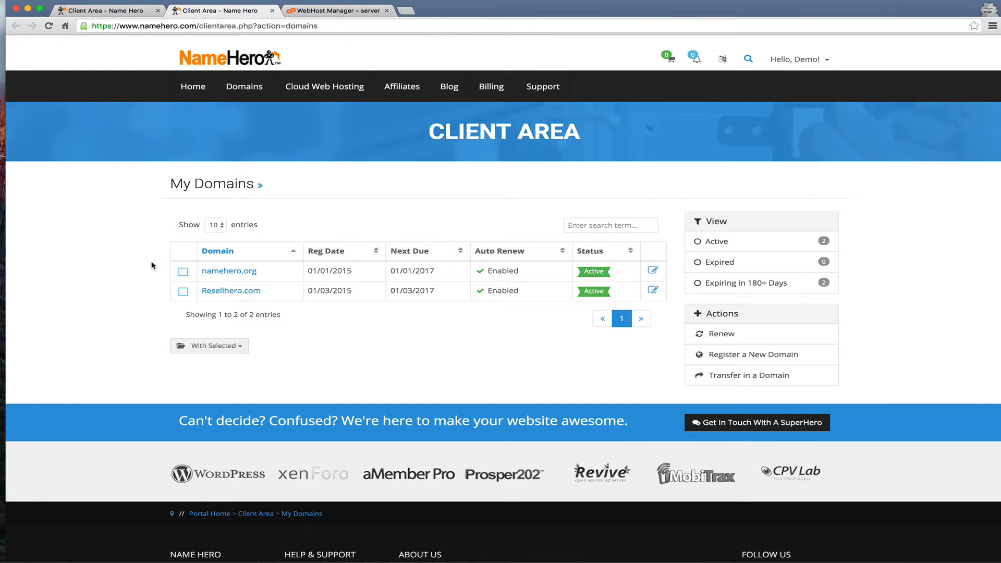
# Register private nameserver ns1 for namehero.org at IP 72.52.170.76
pyautogui.click(249, 272)
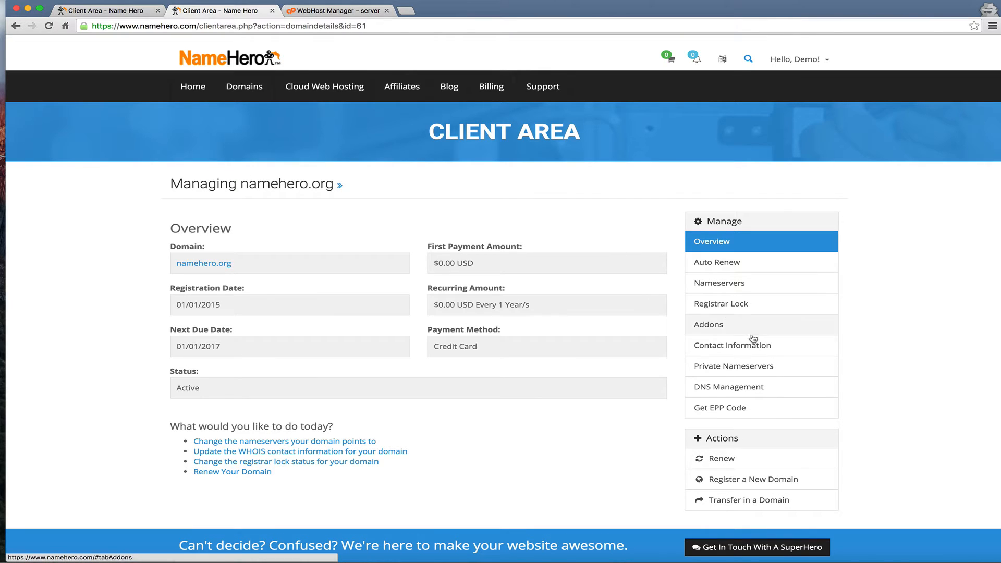
pyautogui.click(745, 365)
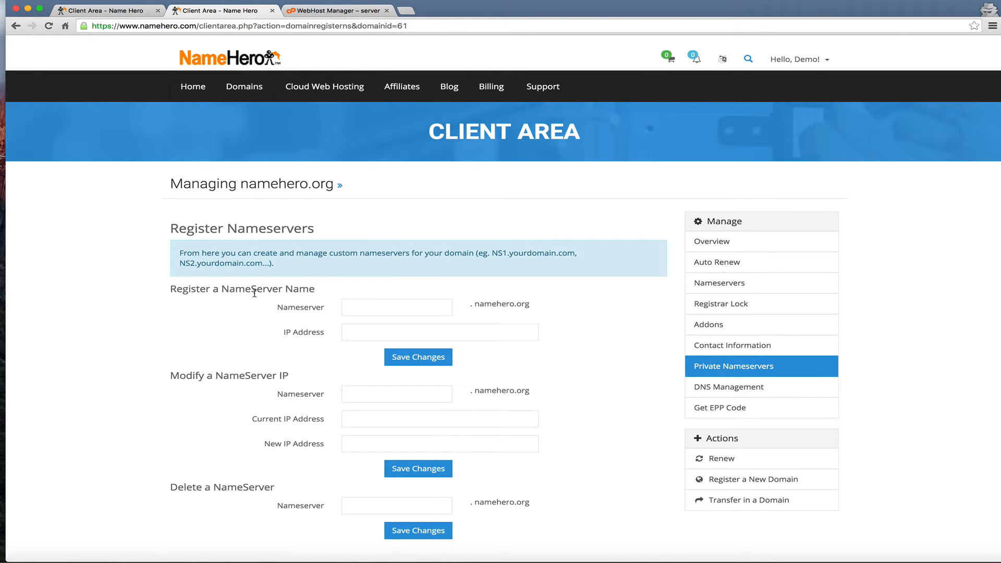
pyautogui.press('super+Tab')
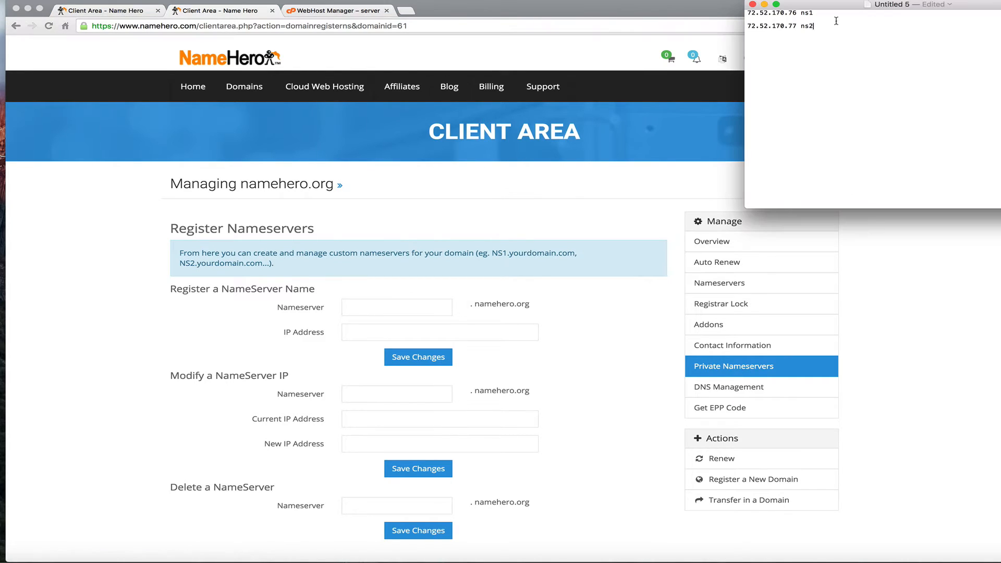
pyautogui.moveTo(797, 13); pyautogui.dragTo(654, 52)
pyautogui.press('super+c')
pyautogui.click(172, 355)
pyautogui.click(398, 304)
pyautogui.write('ns1')
pyautogui.click(374, 328)
pyautogui.press('super+v')
pyautogui.click(402, 360)
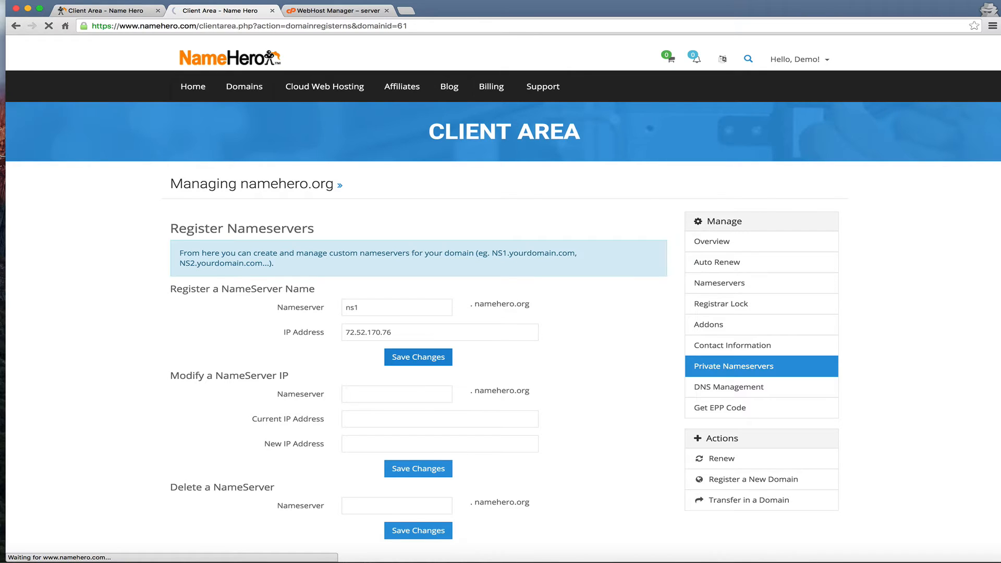
# Register ns2 at 72.52.170.77, then reopen namehero.org's management page from My Domains
pyautogui.press('super+Tab')
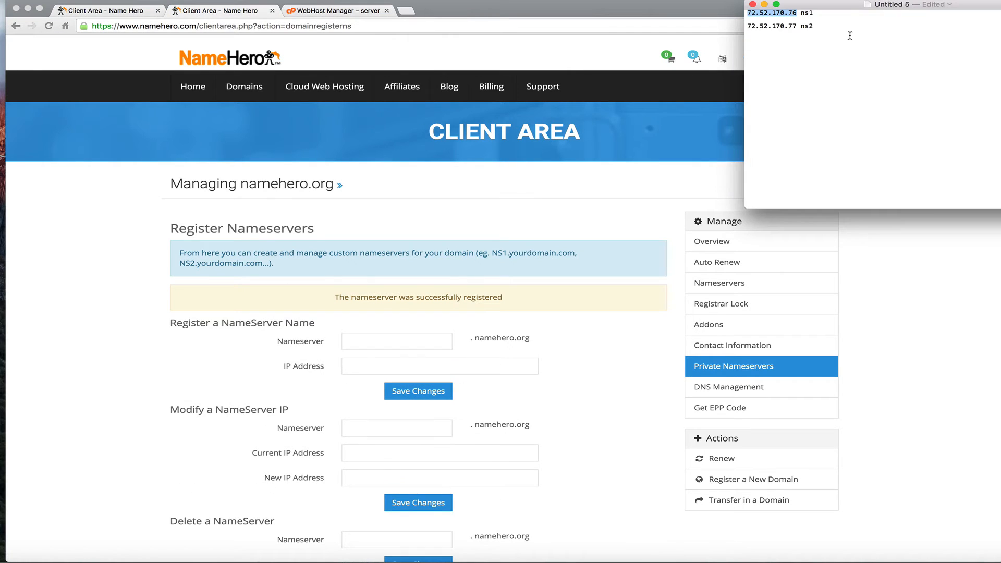
pyautogui.moveTo(796, 23); pyautogui.dragTo(713, 25)
pyautogui.press('super+c')
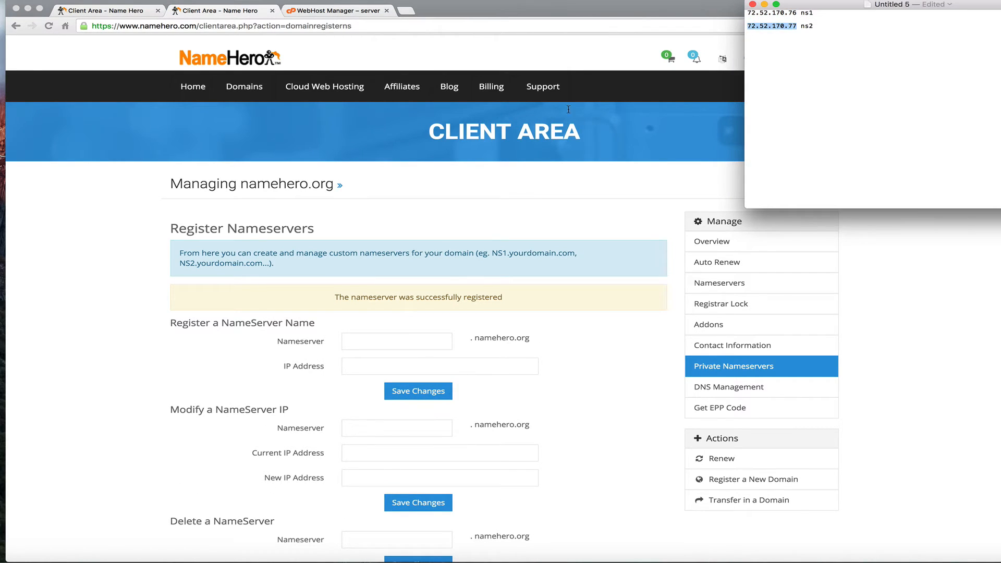
pyautogui.press('super+Tab')
pyautogui.click(364, 341)
pyautogui.write('ns2')
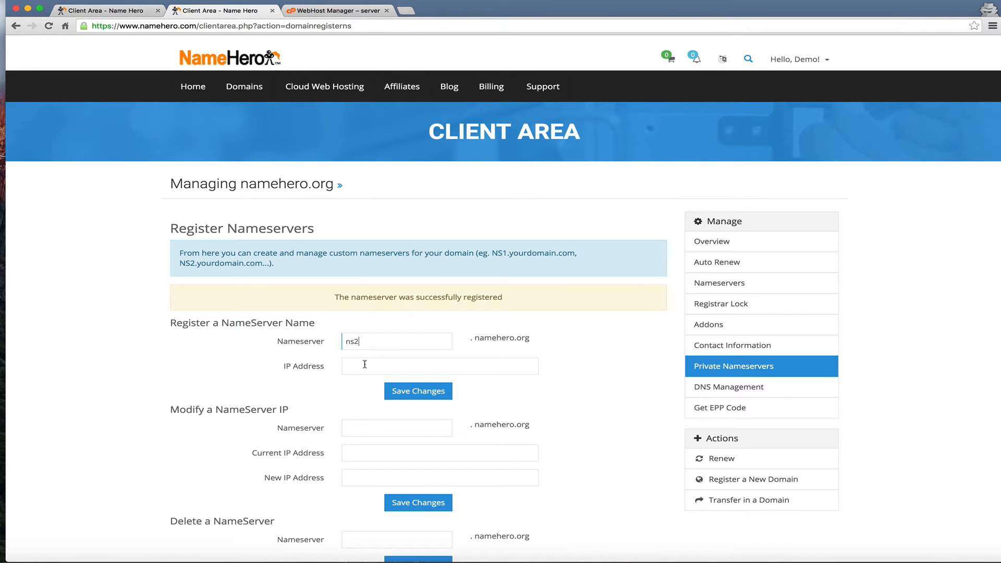
pyautogui.click(371, 367)
pyautogui.press('super+v')
pyautogui.click(412, 395)
pyautogui.click(244, 86)
pyautogui.click(251, 113)
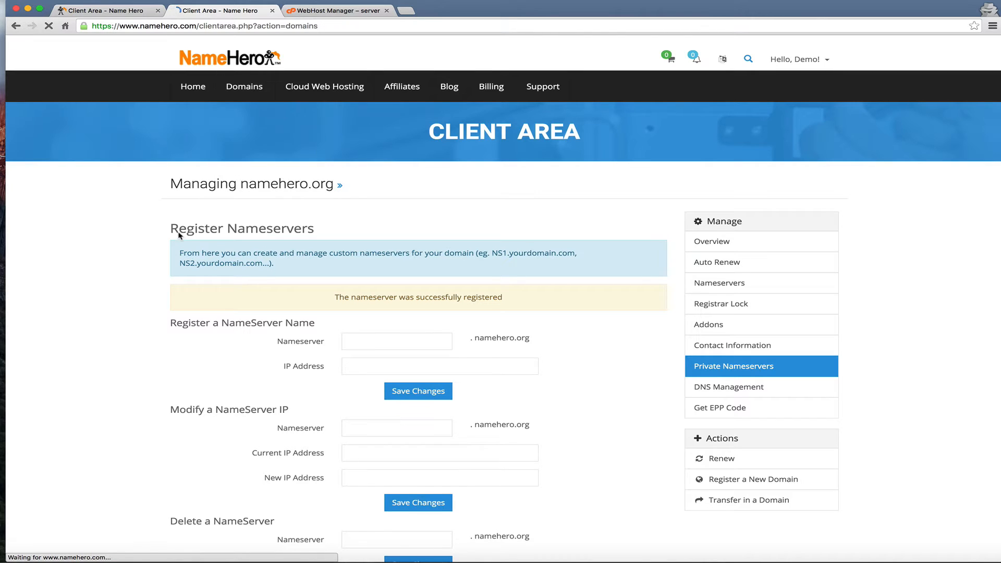
pyautogui.click(548, 275)
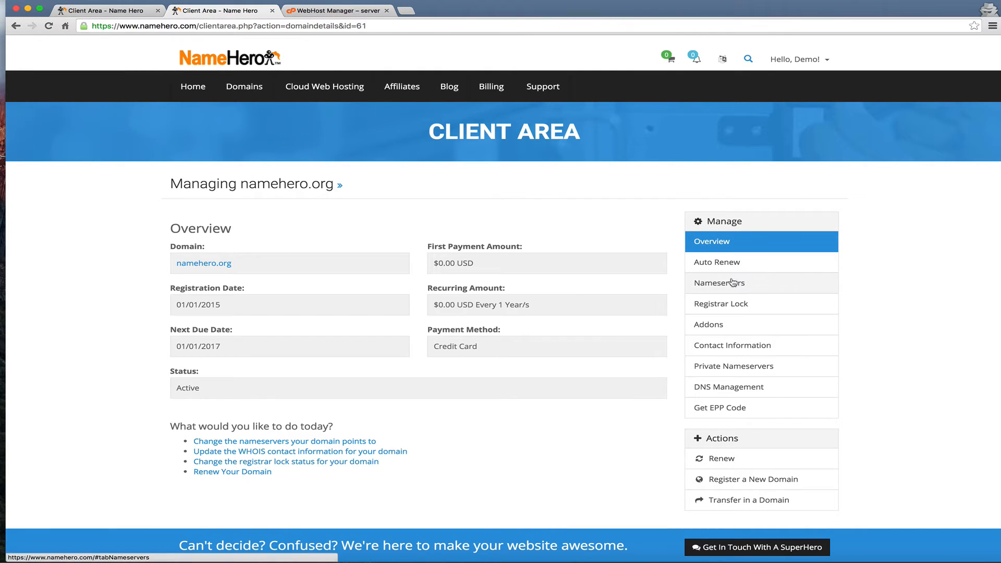
# Save custom nameservers ns1.namehero.org and ns2.namehero.org for namehero.org, then return to the product page tab
pyautogui.click(737, 284)
pyautogui.click(189, 296)
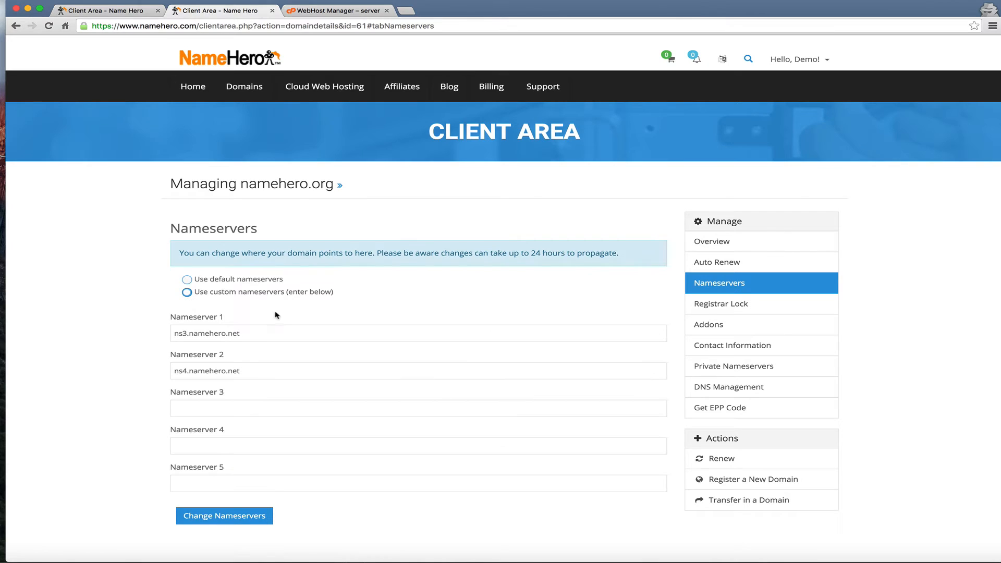
pyautogui.moveTo(260, 331); pyautogui.dragTo(9, 332)
pyautogui.write('ns1.')
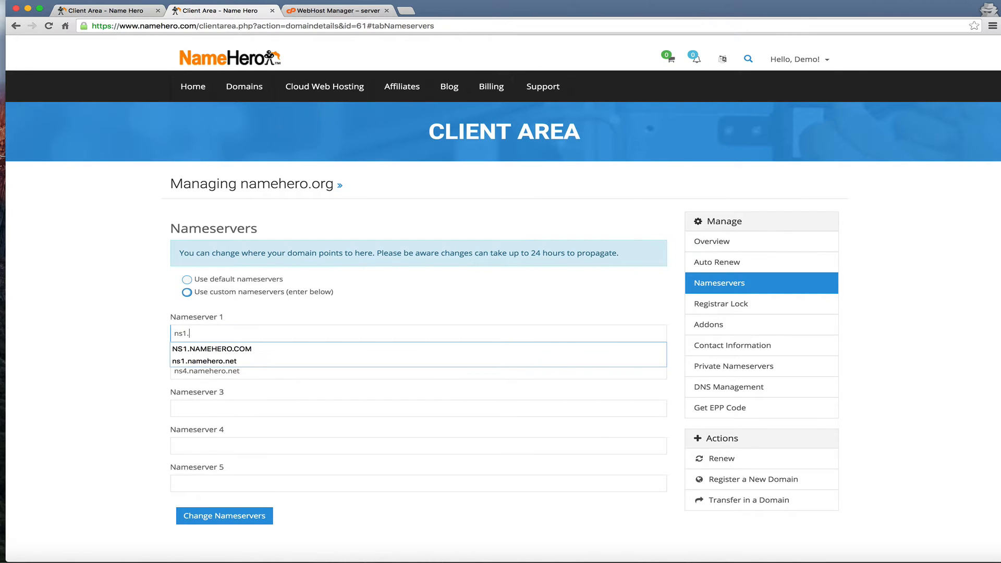
pyautogui.write('namehero.org')
pyautogui.press('Tab')
pyautogui.write('ns2.namehero.org')
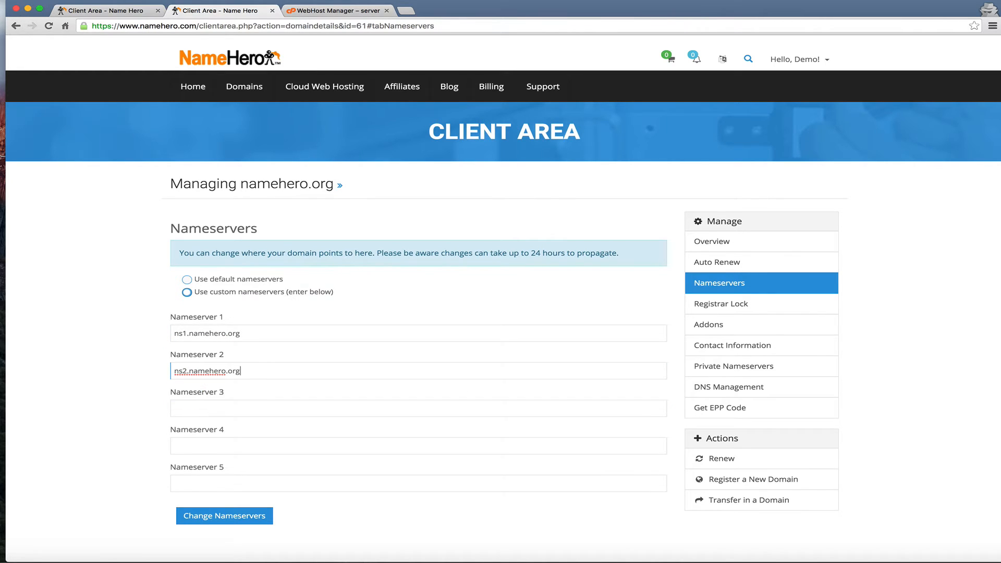
pyautogui.click(244, 515)
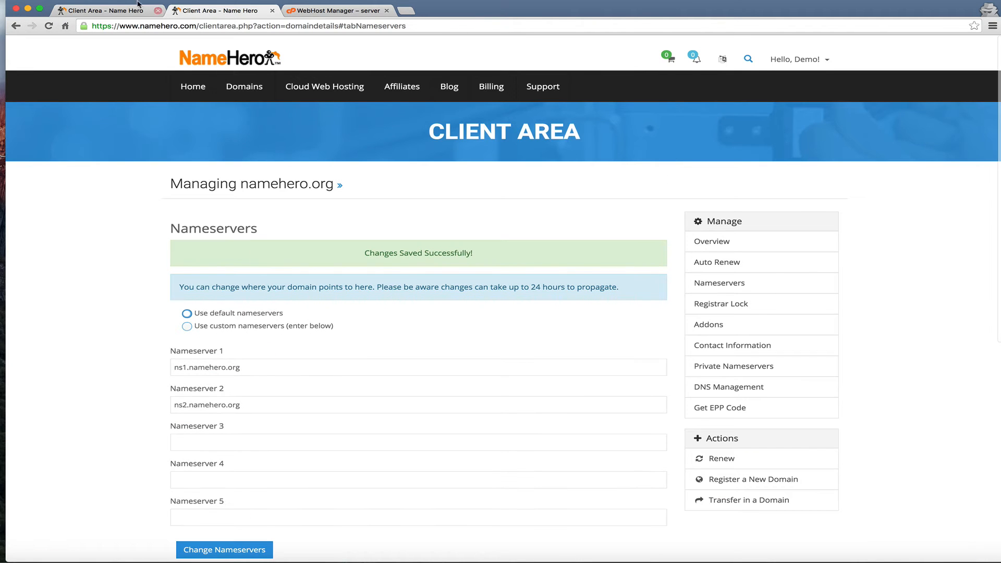
pyautogui.click(110, 7)
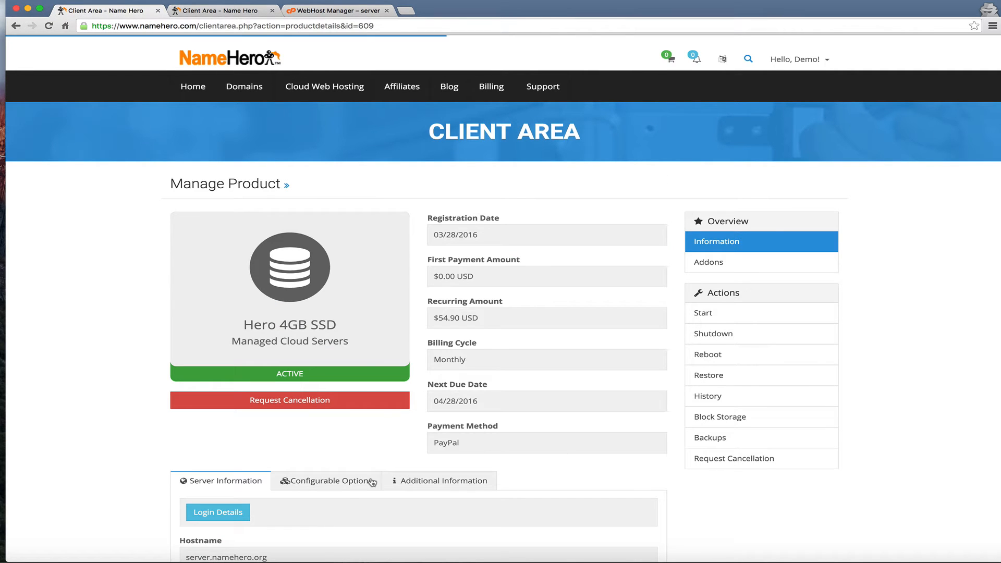
# Present the Step 2 slide, advance to 'Step 3: Setup First Domain', and end the show
pyautogui.click(322, 560)
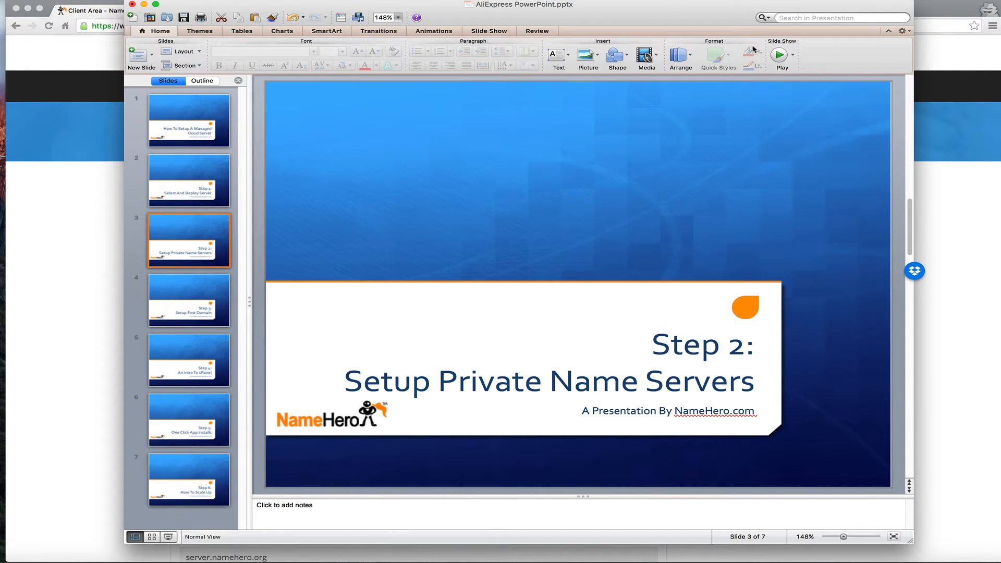
pyautogui.click(780, 55)
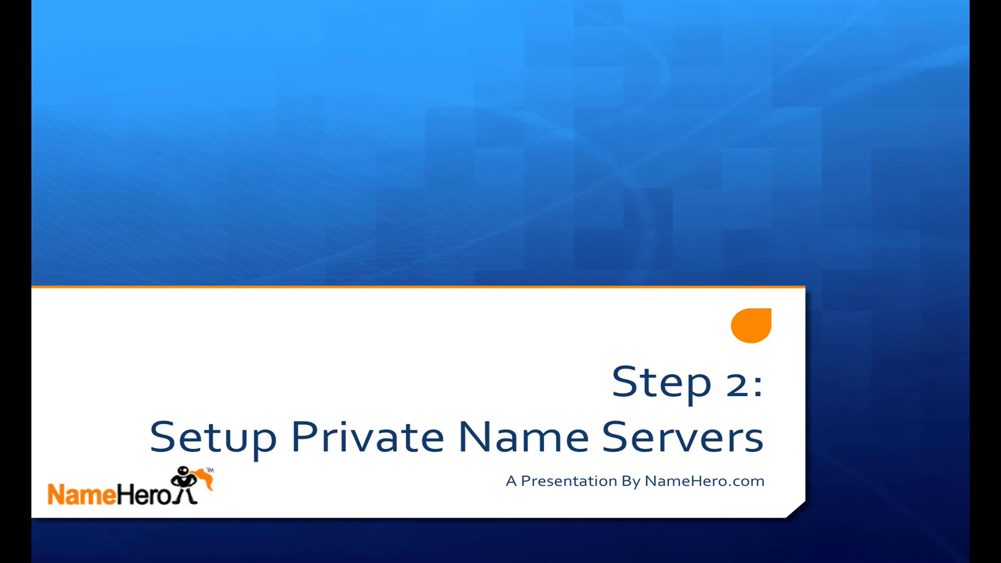
pyautogui.press('Right')
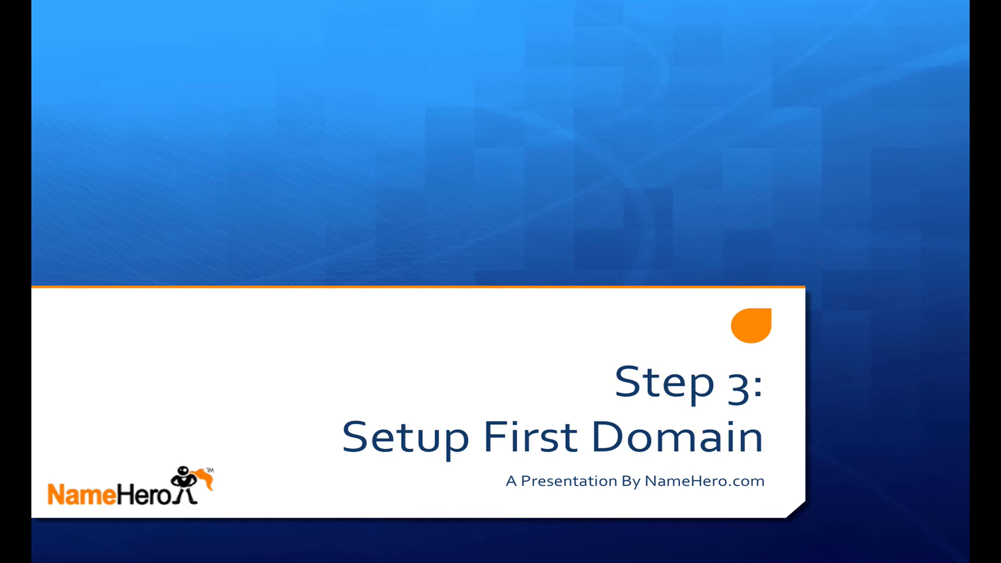
pyautogui.press('Escape')
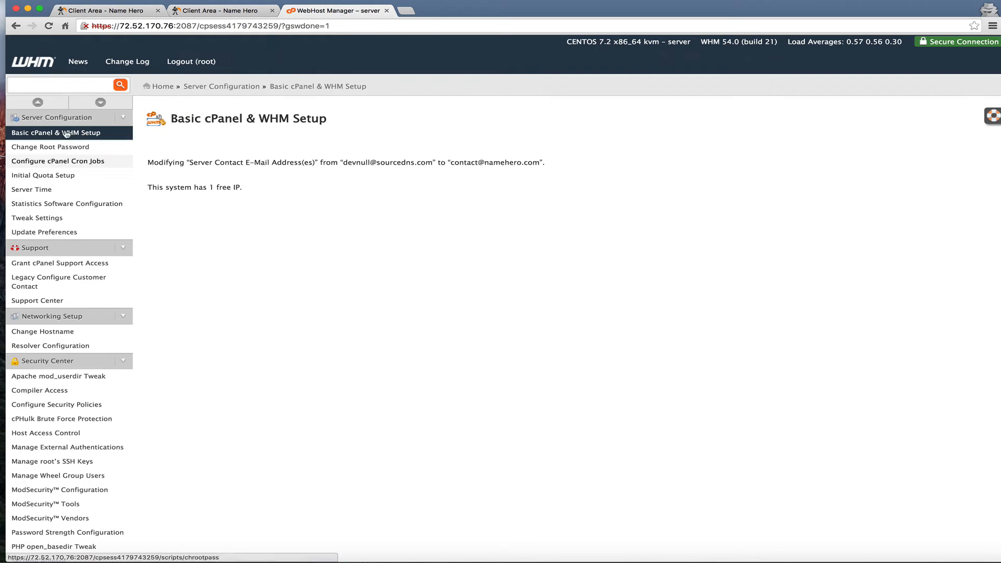
# Start a new WHM account for domain namehero.org with username 'nh'
pyautogui.scroll(-3, 59, 448)
pyautogui.scroll(3, 59, 453)
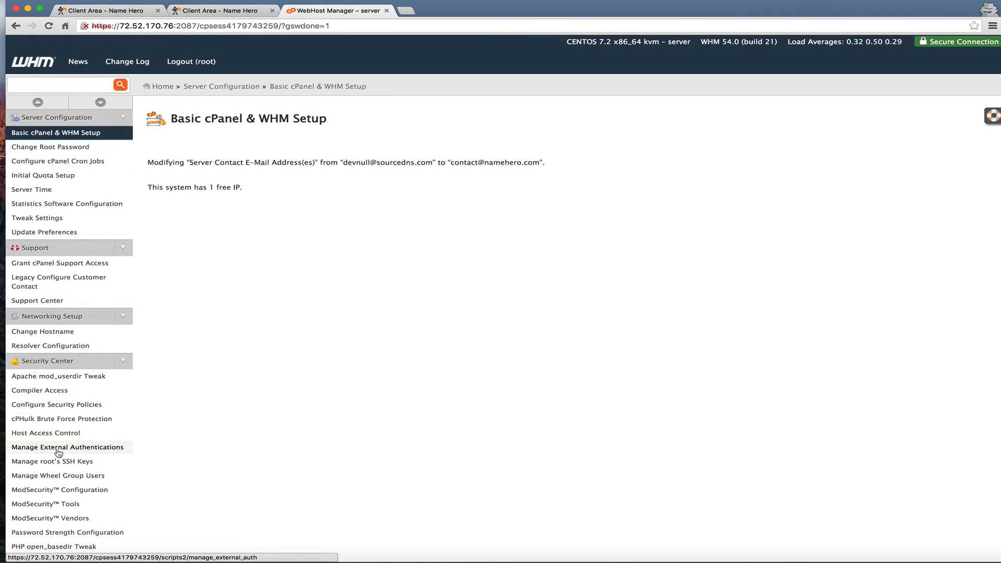
pyautogui.click(72, 82)
pyautogui.write('cre')
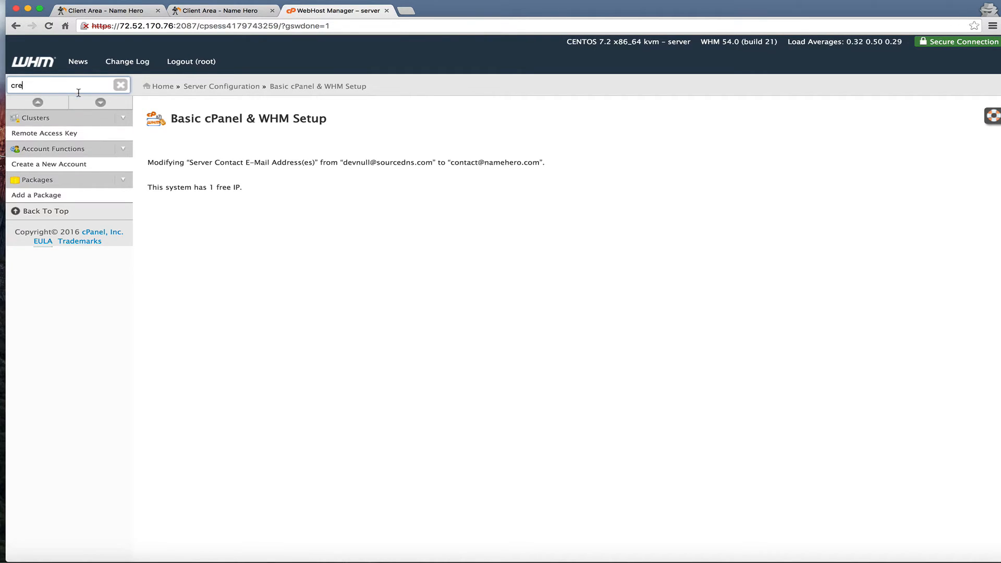
pyautogui.click(58, 165)
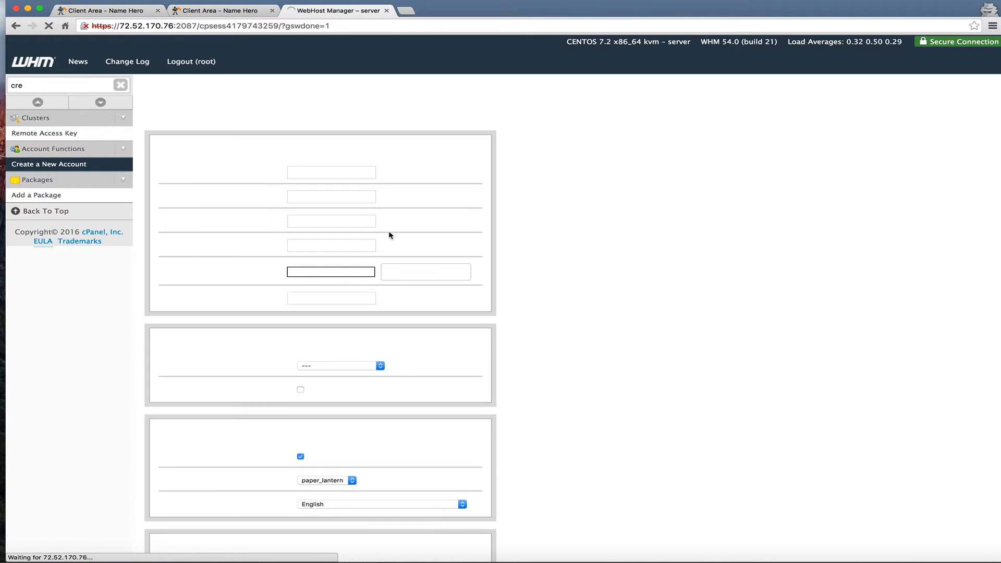
pyautogui.click(296, 172)
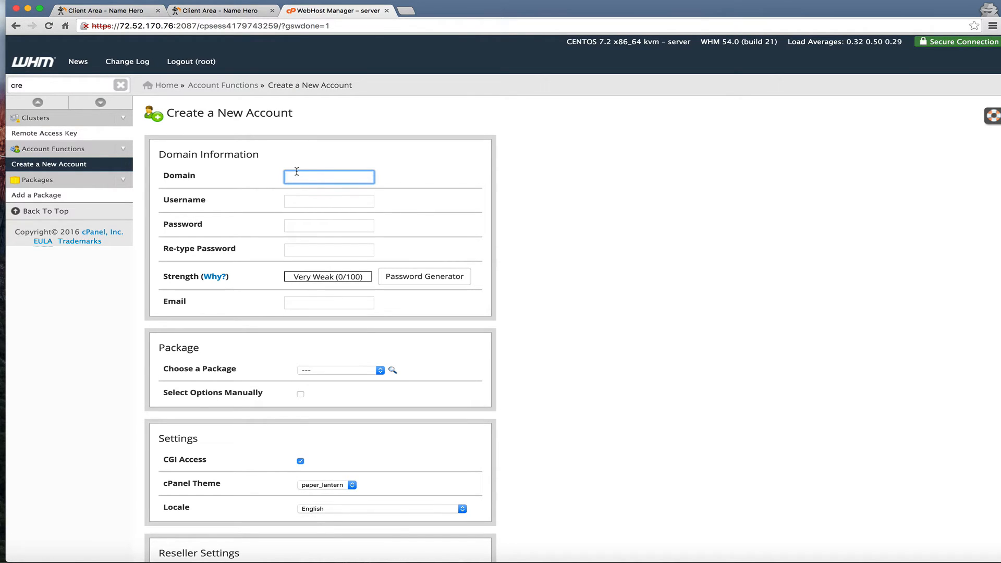
pyautogui.write('NAMEH')
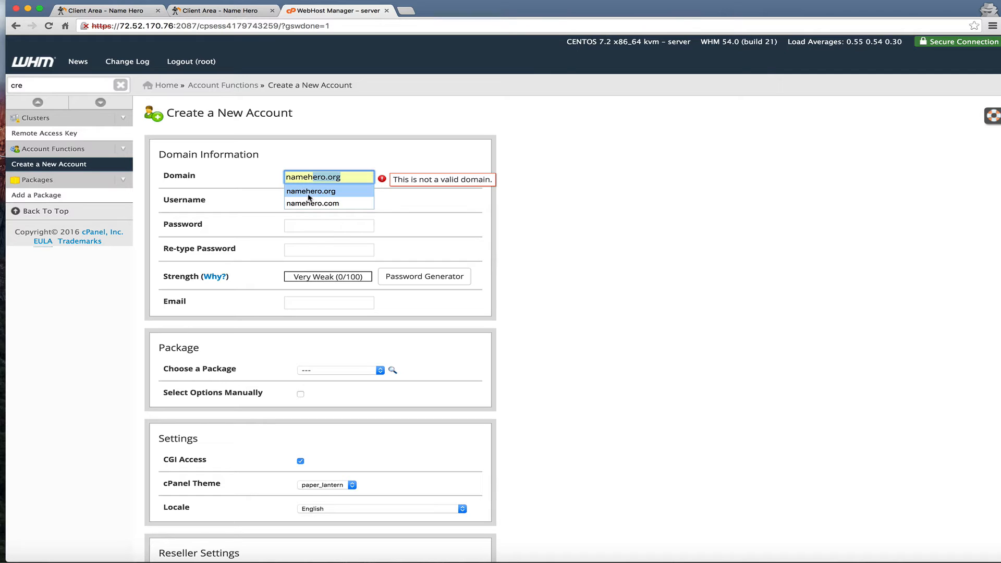
pyautogui.click(311, 191)
pyautogui.click(308, 202)
pyautogui.doubleClick(308, 202)
pyautogui.write('nh')
# Generate a random strong password and apply it to both password fields
pyautogui.click(323, 228)
pyautogui.click(403, 275)
pyautogui.click(558, 285)
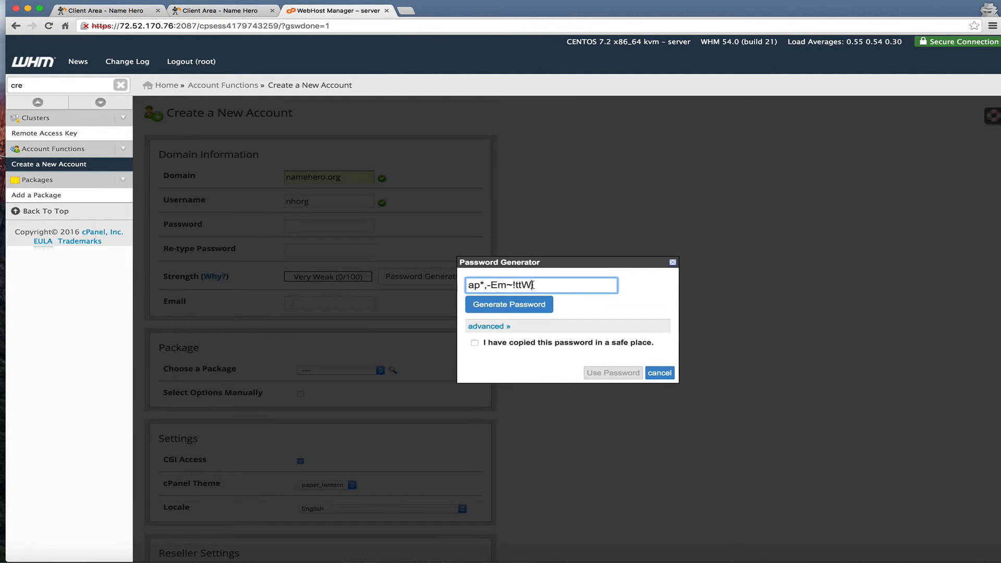
pyautogui.click(474, 343)
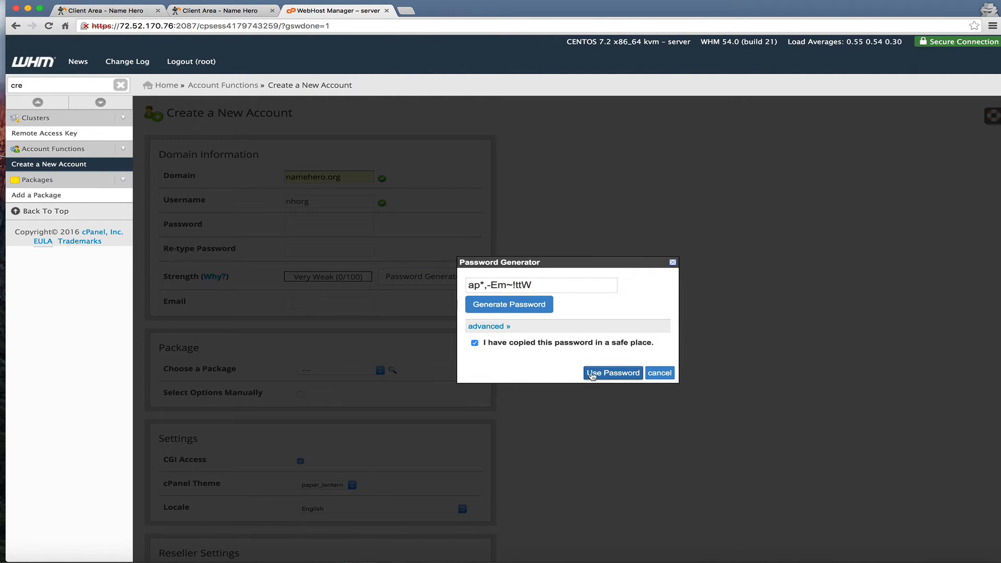
pyautogui.click(605, 373)
# Choose Select Options Manually for resources, leaving the account without a dedicated IP
pyautogui.scroll(-2, 343, 286)
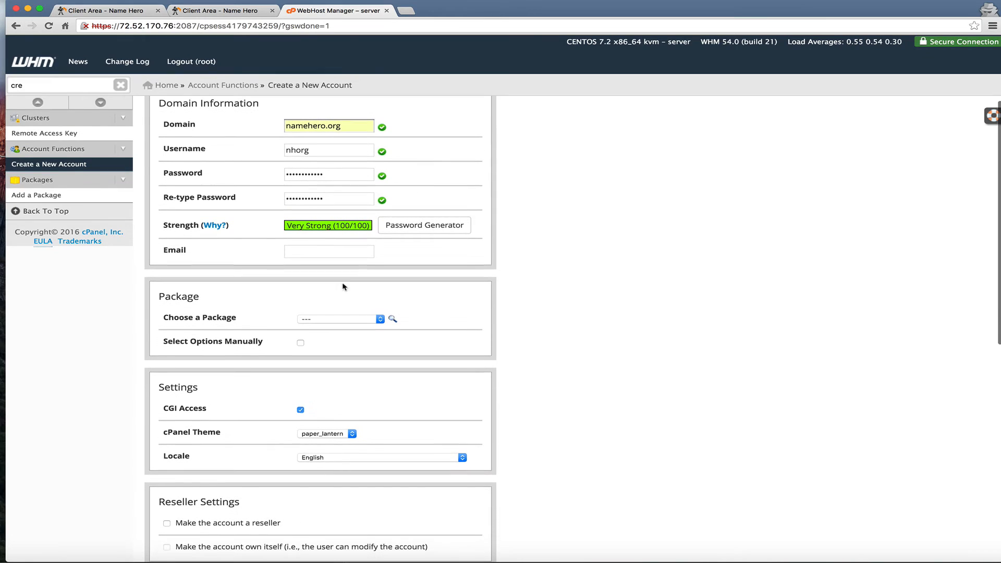
pyautogui.scroll(-2, 353, 278)
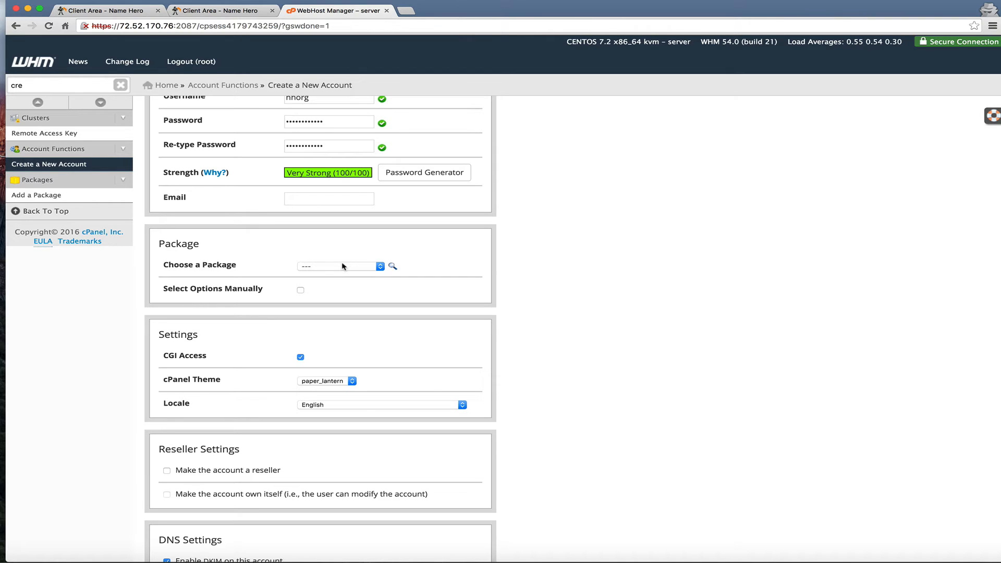
pyautogui.click(342, 263)
pyautogui.click(260, 267)
pyautogui.click(301, 289)
pyautogui.scroll(-5, 302, 291)
pyautogui.scroll(-1, 302, 290)
pyautogui.scroll(-5, 439, 296)
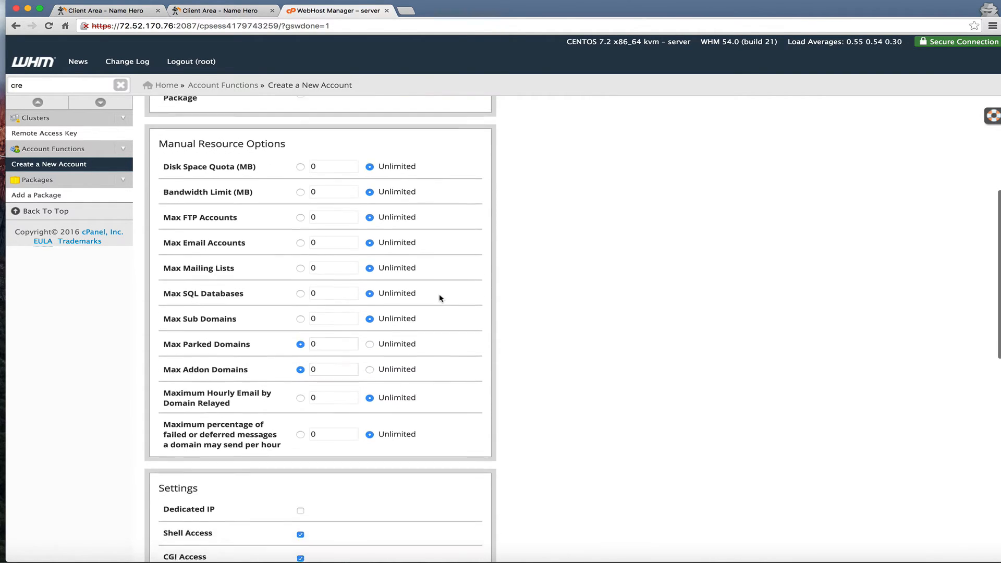
pyautogui.scroll(-3, 440, 297)
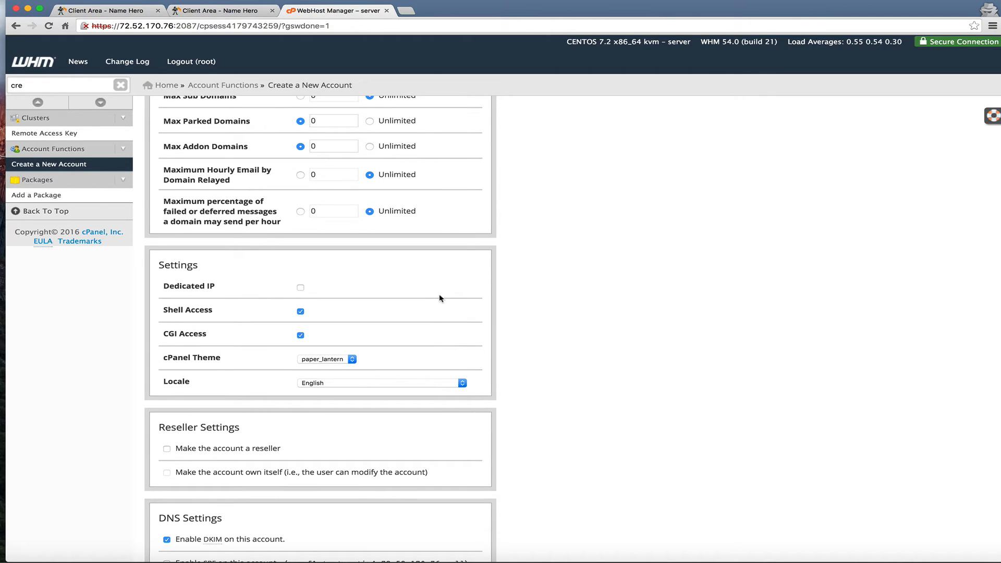
pyautogui.click(301, 288)
pyautogui.click(336, 312)
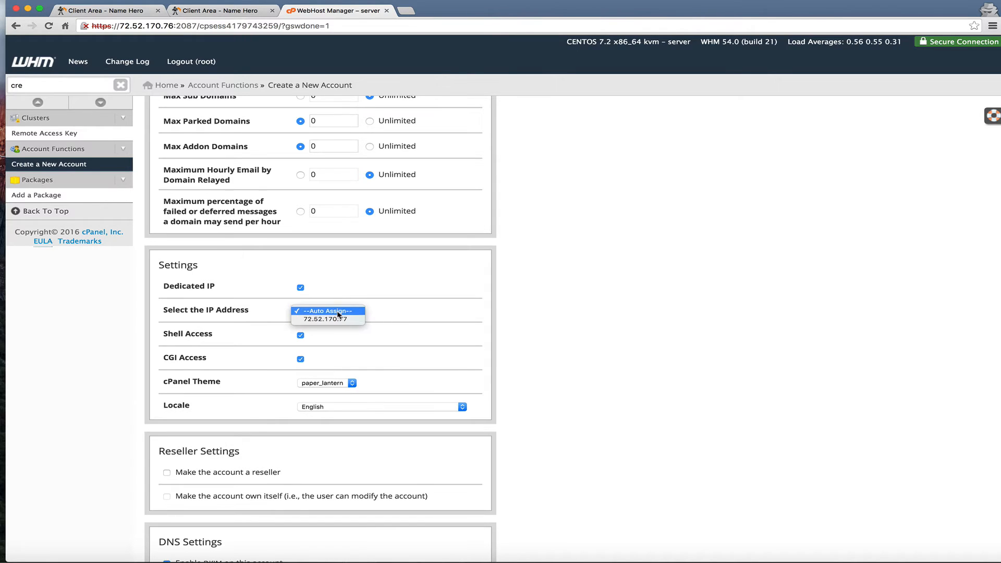
pyautogui.click(300, 287)
# Set mail routing to Automatically Detect Configuration and create the account
pyautogui.scroll(-5, 302, 287)
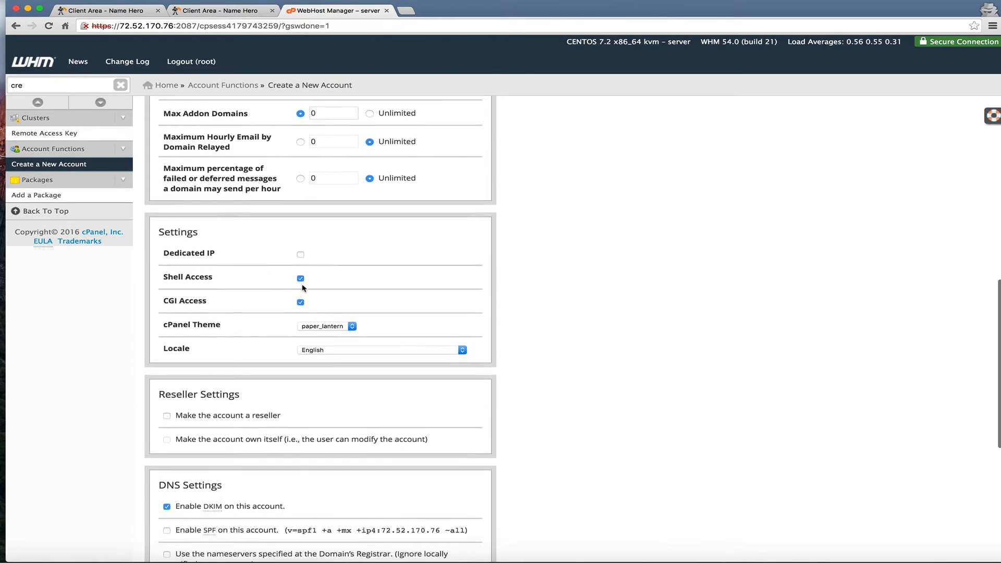
pyautogui.scroll(-3, 302, 287)
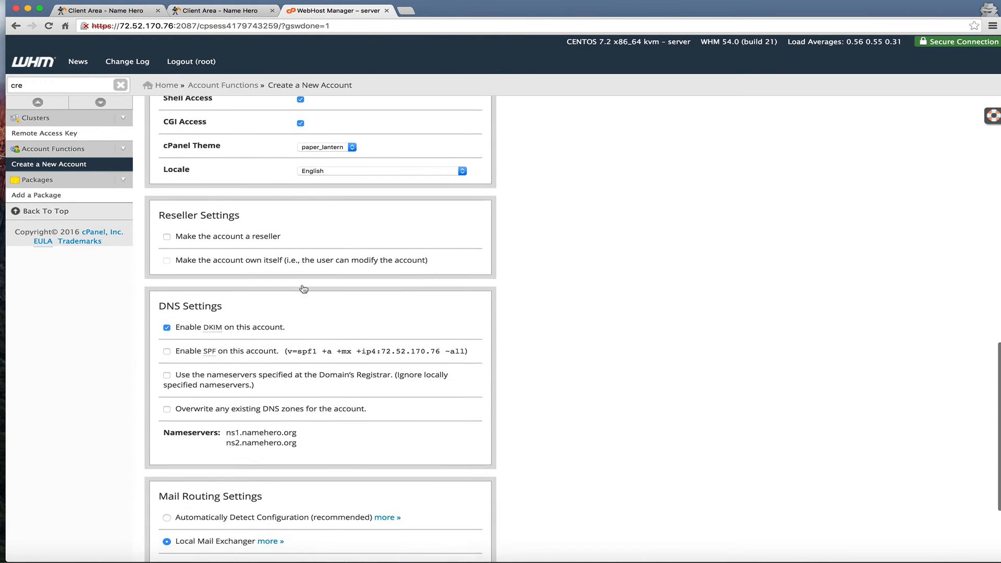
pyautogui.scroll(-1, 302, 285)
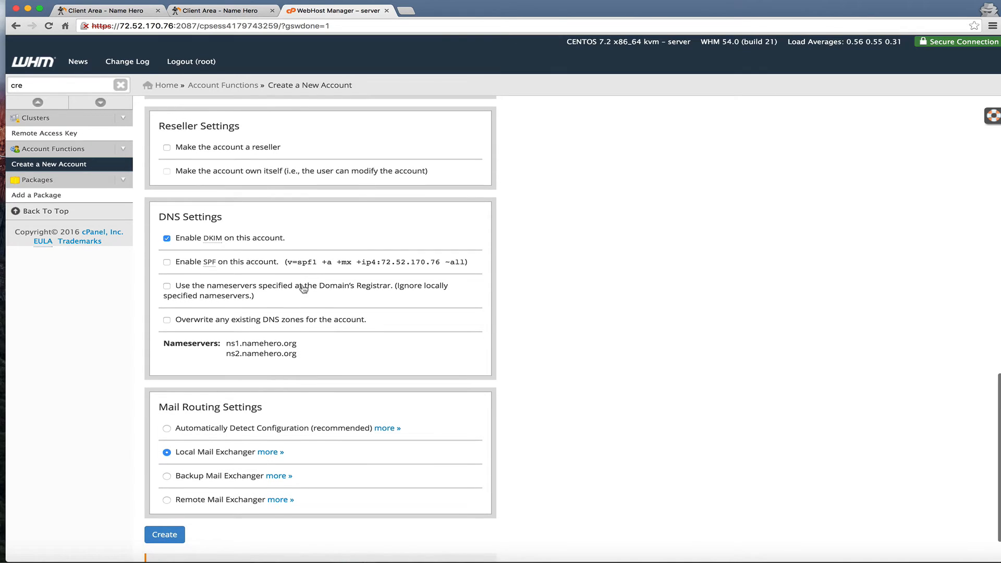
pyautogui.scroll(-1, 158, 302)
pyautogui.scroll(-2, 158, 303)
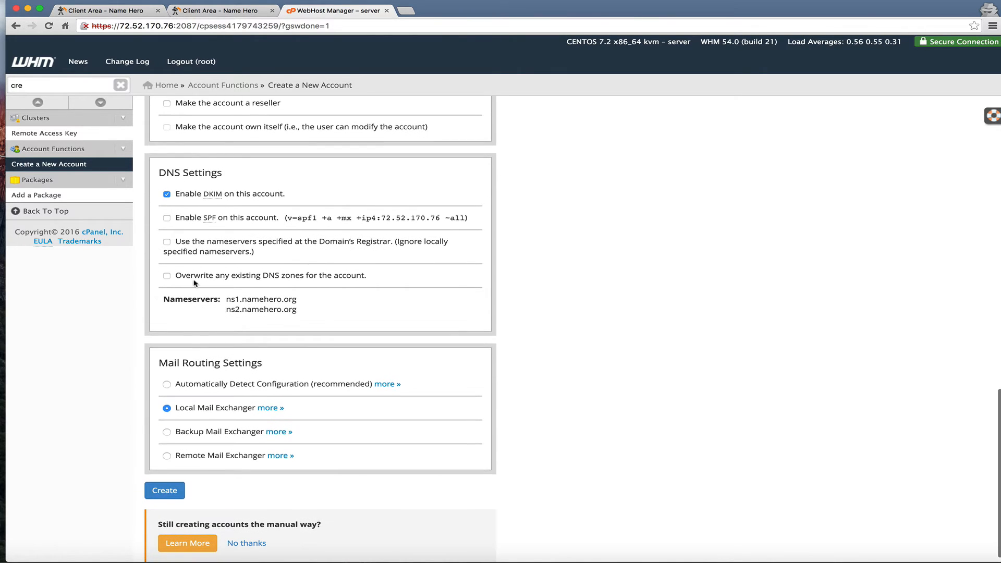
pyautogui.scroll(-1, 215, 272)
pyautogui.click(167, 374)
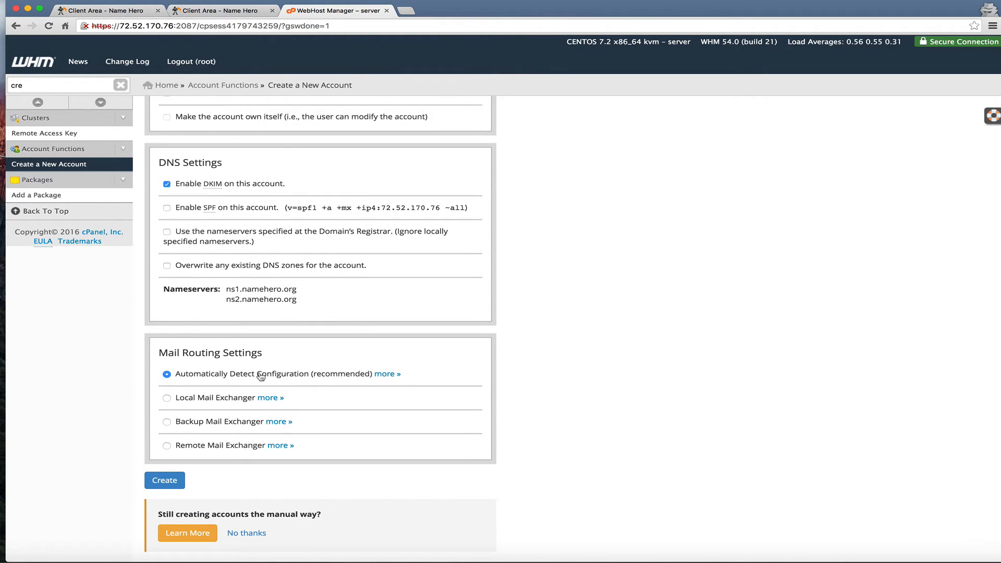
pyautogui.click(170, 480)
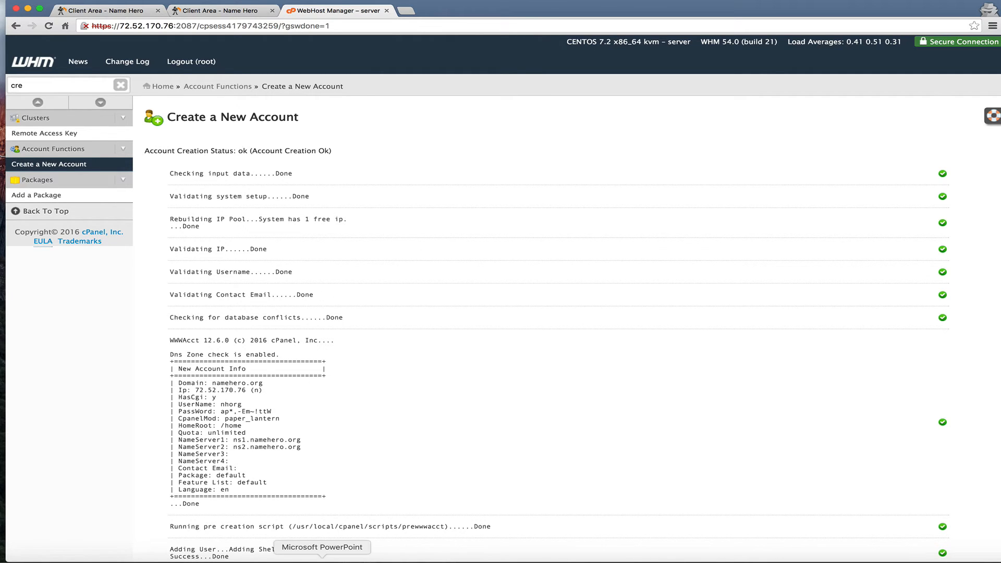
# Bring the PowerPoint presentation forward after the namehero.org account is created
pyautogui.click(322, 554)
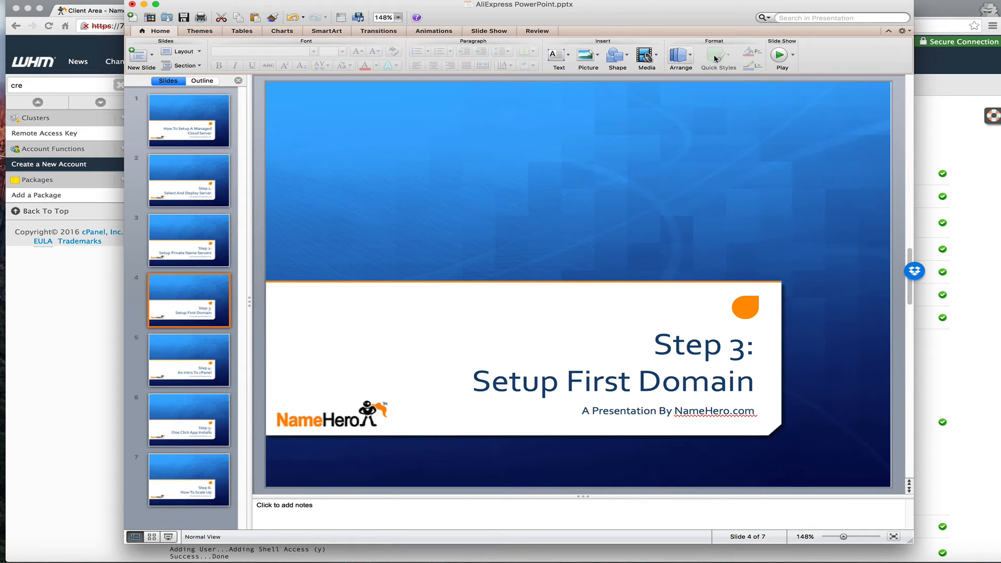
# Present Step 3, advance to 'Step 4: An Intro To cPanel', then select WHM's search text
pyautogui.click(779, 56)
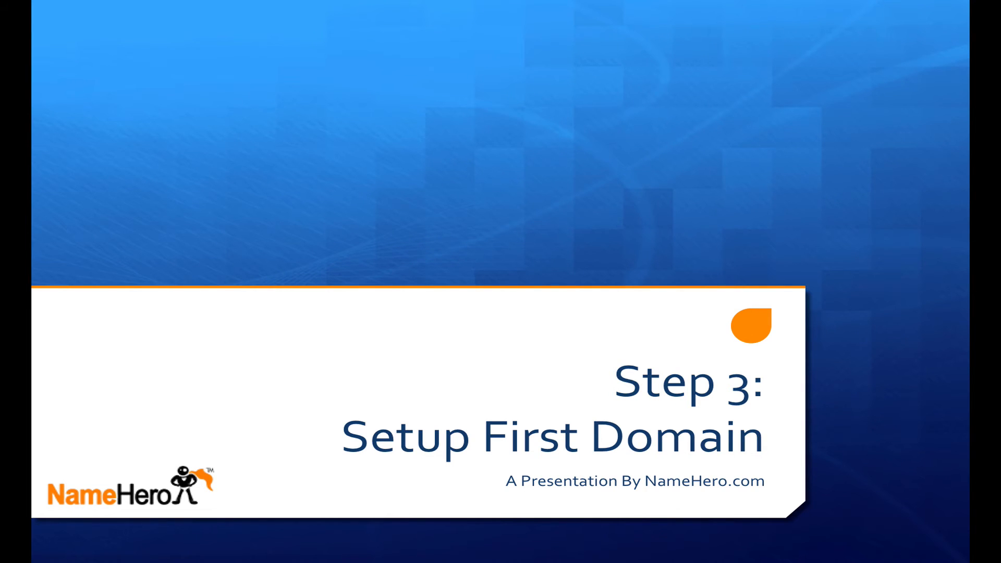
pyautogui.press('Right')
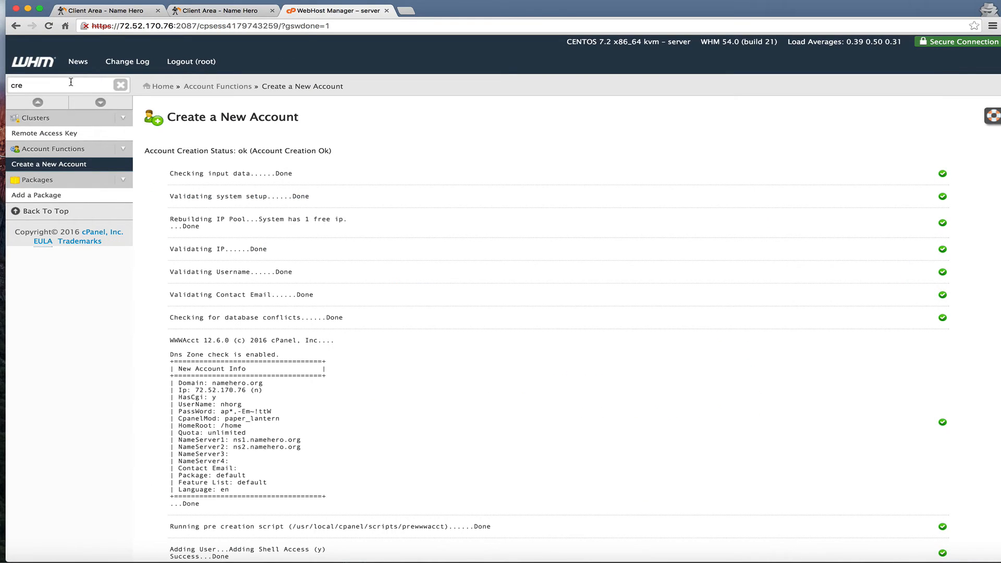
pyautogui.tripleClick(70, 82)
# Filter WHM for 'list', open List Accounts, and launch cPanel for namehero.org
pyautogui.write('list')
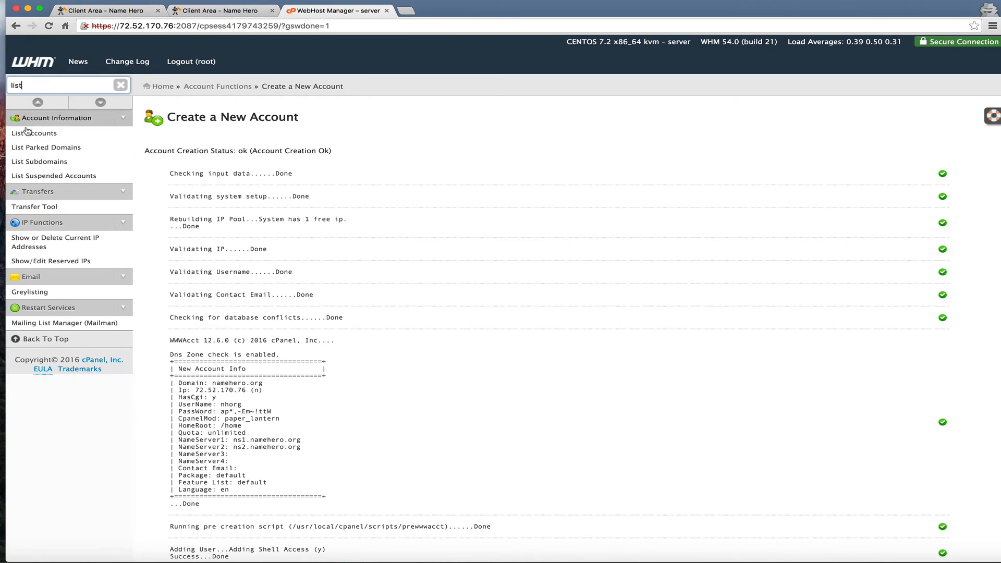
pyautogui.click(32, 133)
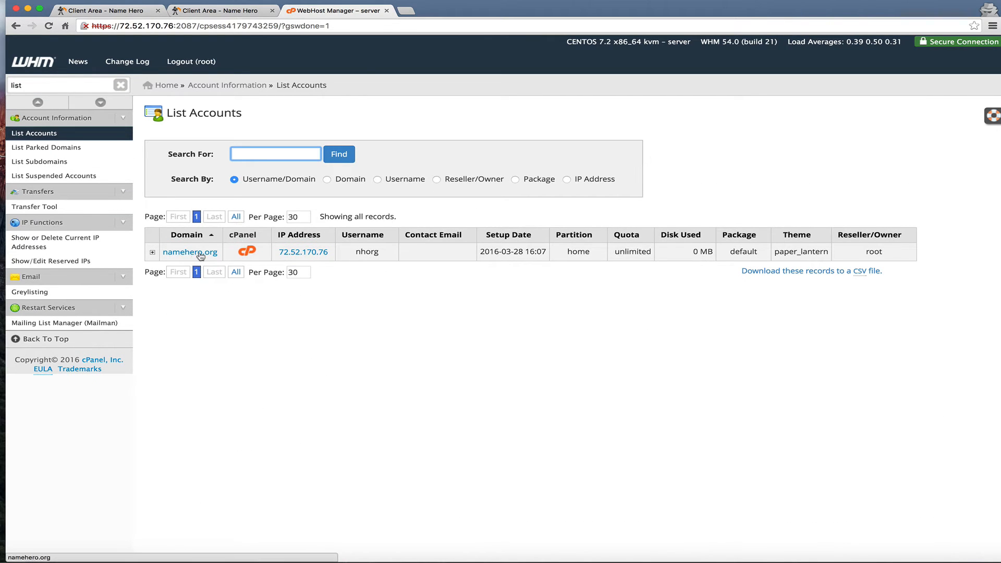
pyautogui.click(253, 253)
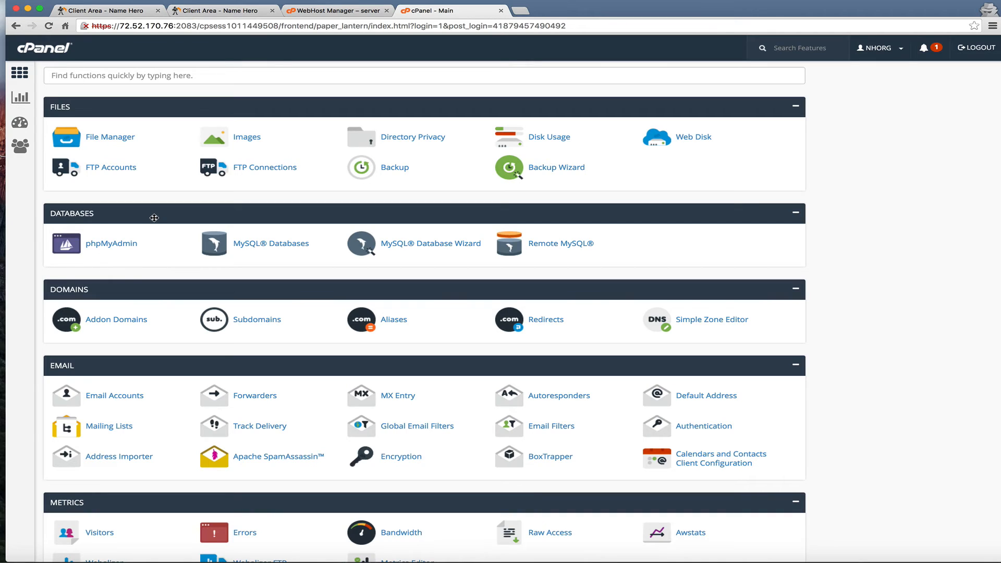
# View the www folder in File Manager, then return to cPanel home and PowerPoint
pyautogui.click(120, 140)
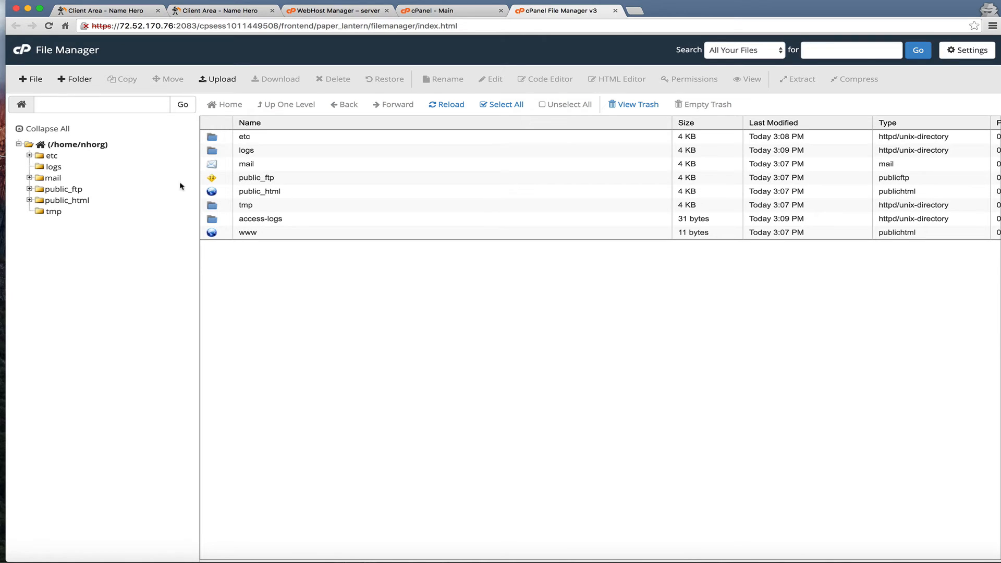
pyautogui.doubleClick(214, 236)
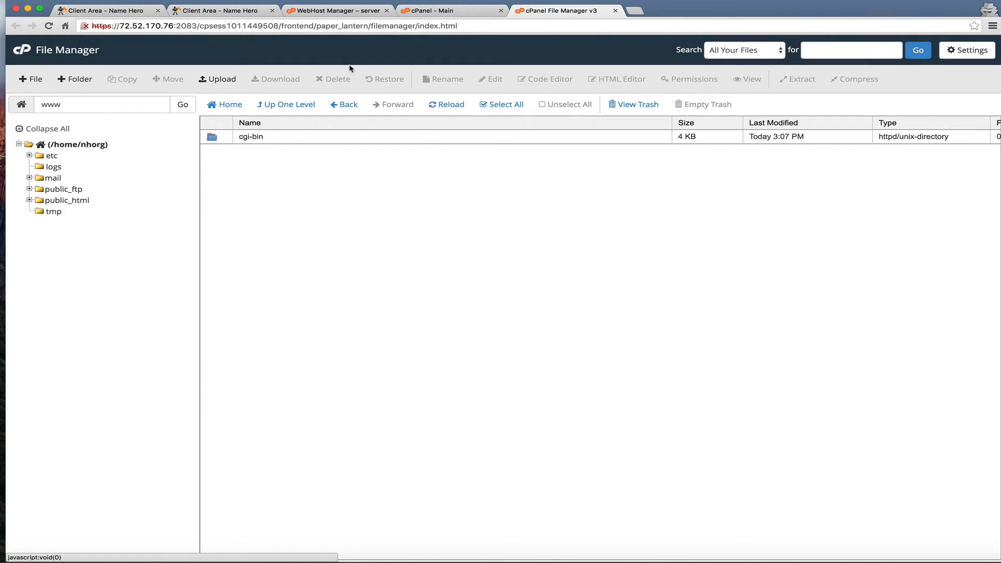
pyautogui.click(436, 13)
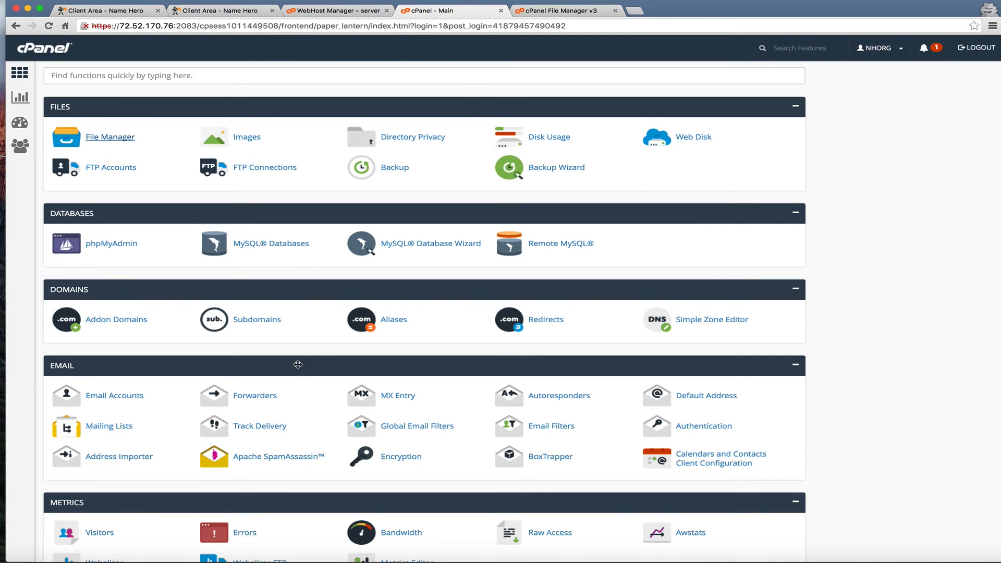
pyautogui.click(322, 559)
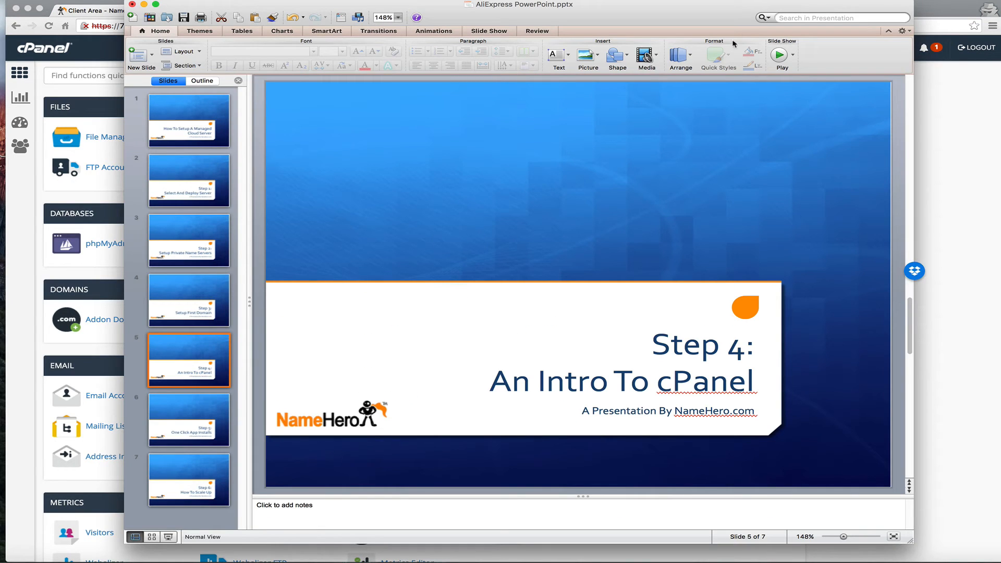
# Present Step 4, advance to 'Step 5: One Click App Installs', end the show, and return to cPanel
pyautogui.click(779, 56)
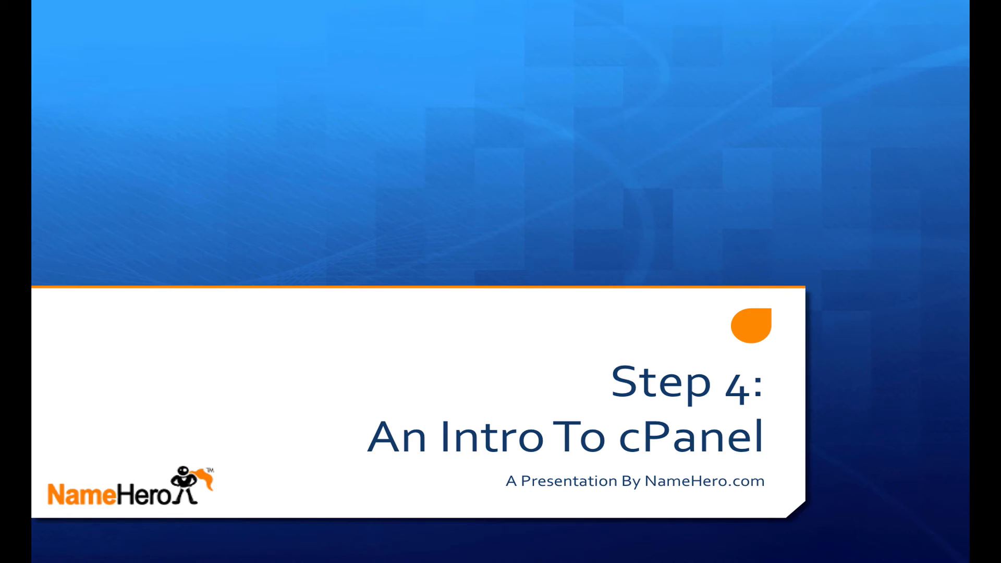
pyautogui.press('Right')
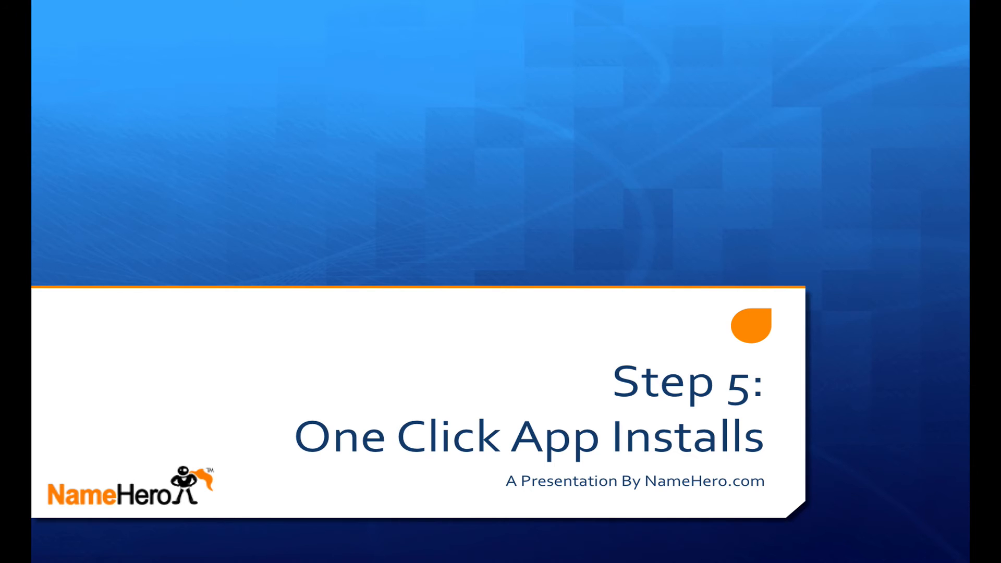
pyautogui.press('Escape')
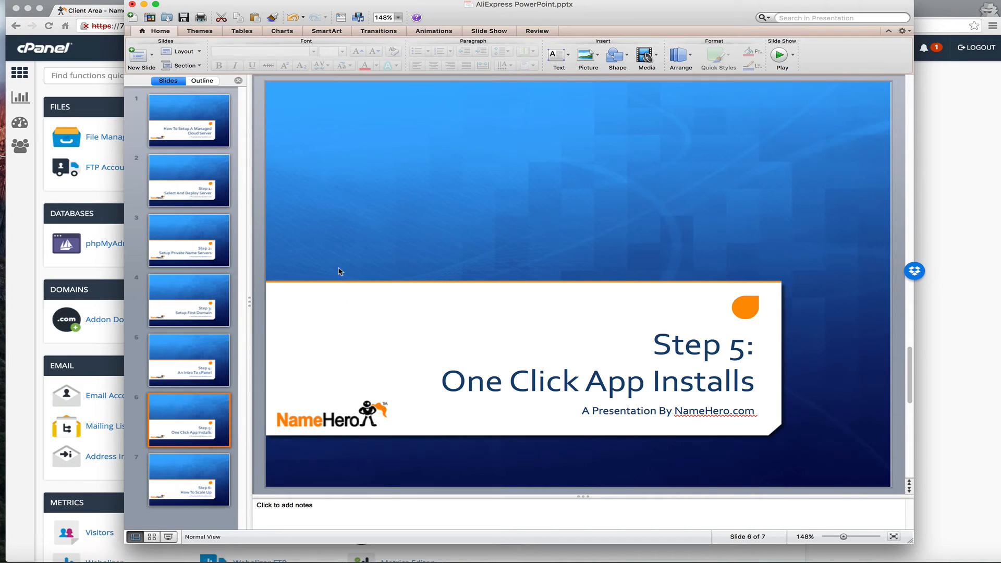
pyautogui.click(79, 106)
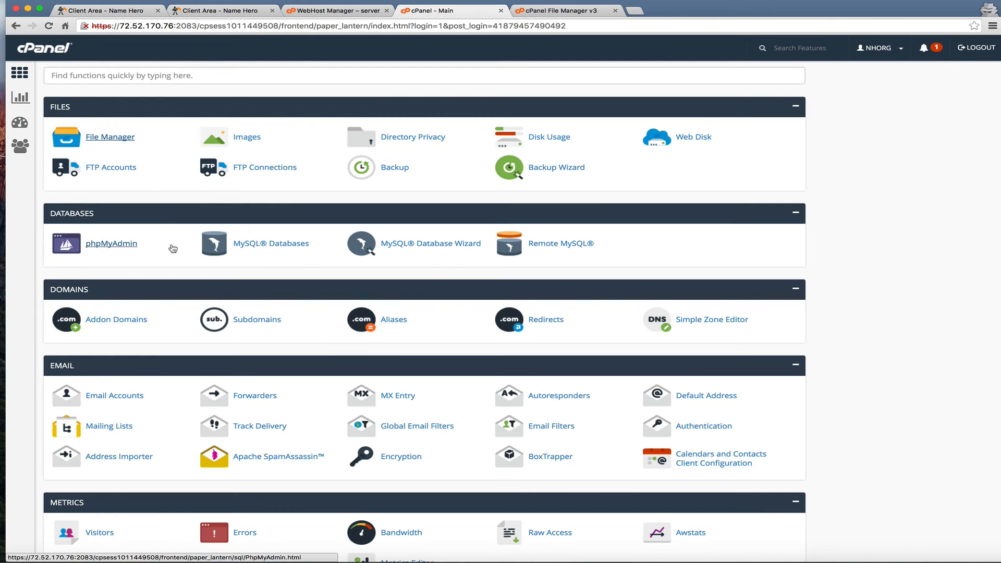
# Launch Softaculous Apps Installer from cPanel's Software section, which shows a License Inactive warning
pyautogui.scroll(-6, 173, 248)
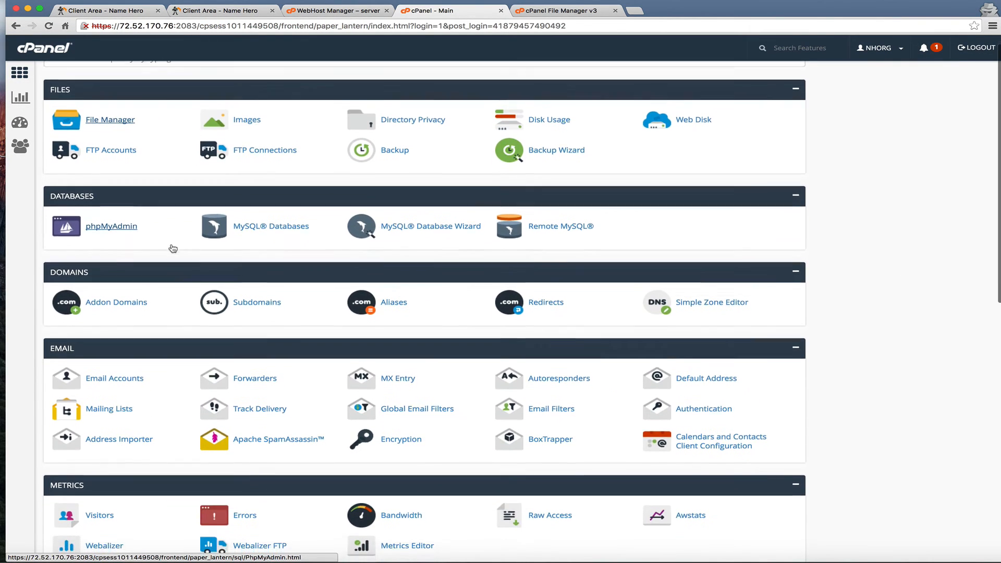
pyautogui.scroll(-4, 172, 249)
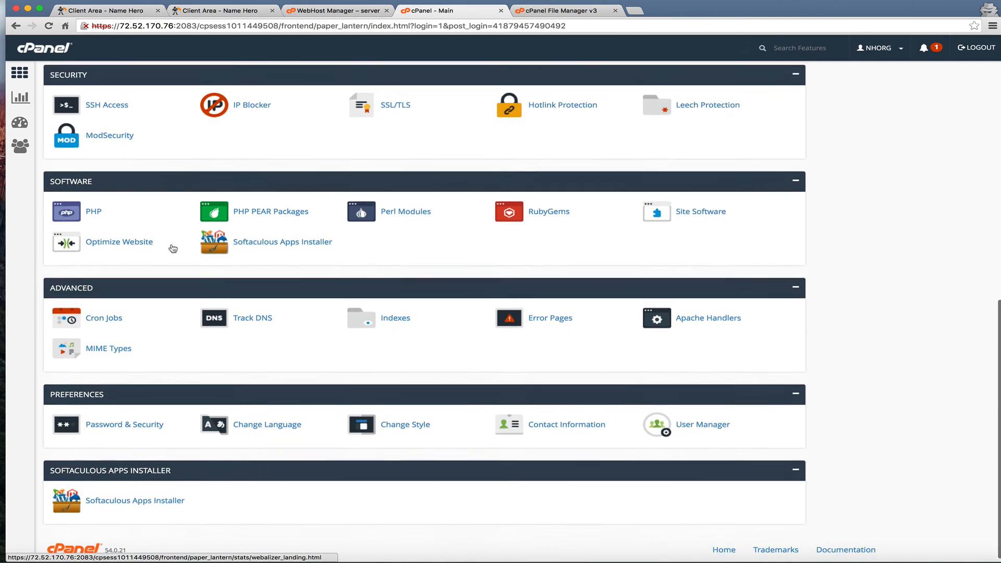
pyautogui.click(100, 502)
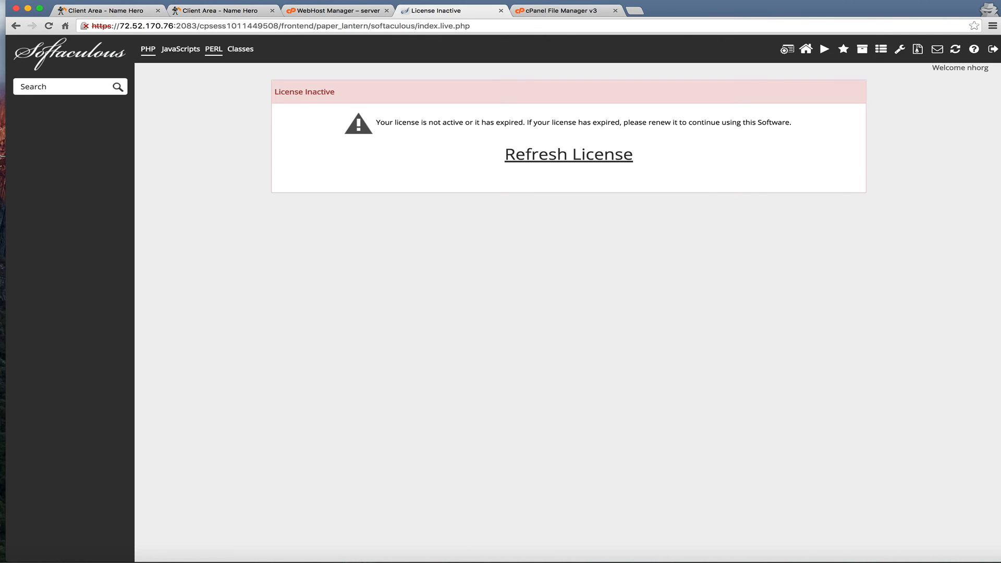
pyautogui.click(738, 1)
# Load the new account's Softaculous Top Scripts catalogue with WordPress listed
pyautogui.click(739, 26)
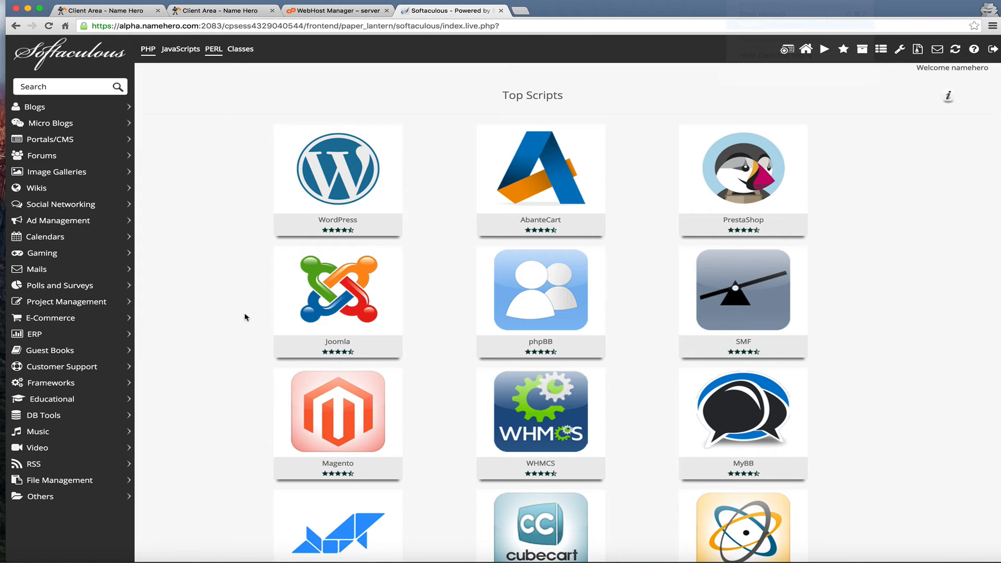
pyautogui.moveTo(324, 180)
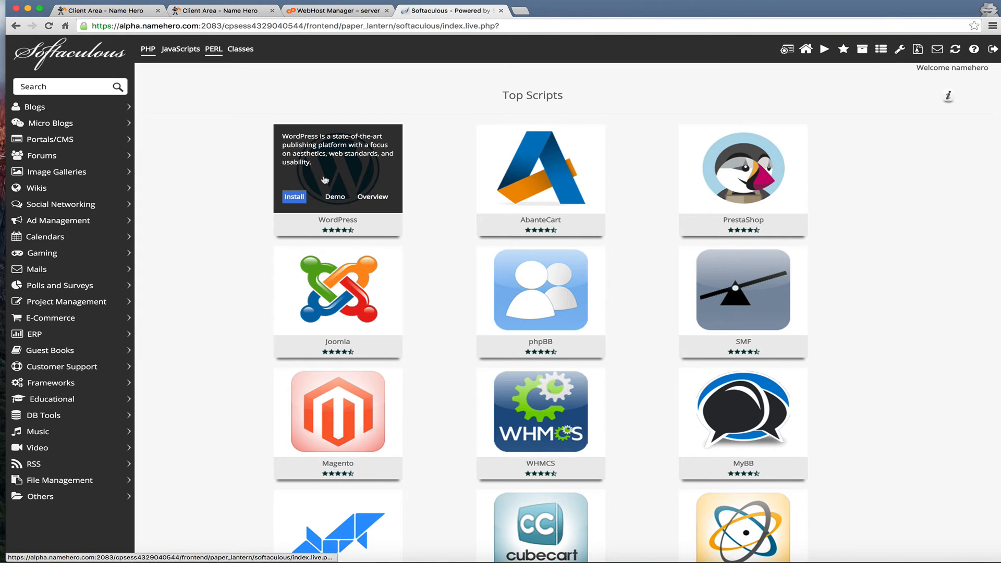
pyautogui.click(302, 196)
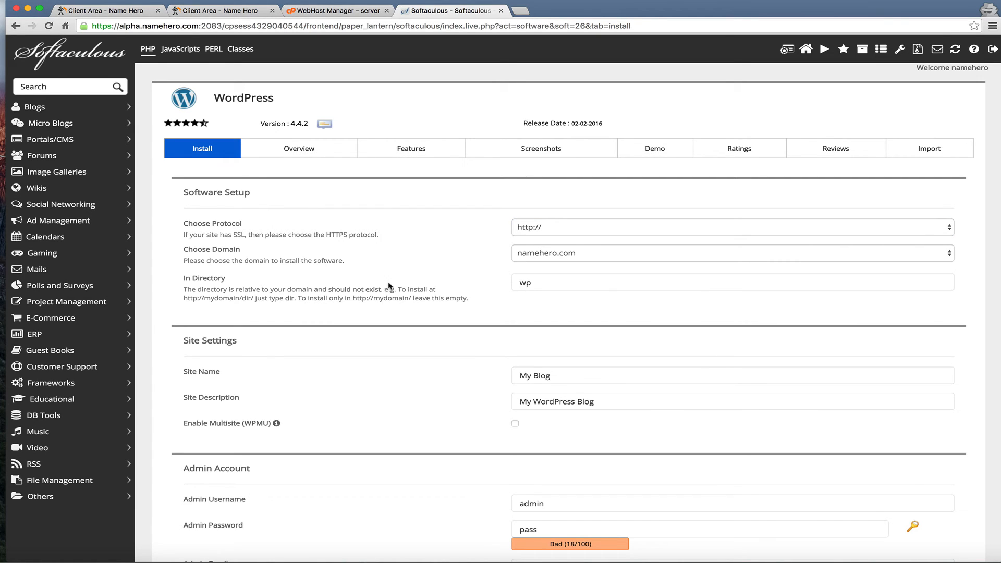
pyautogui.click(507, 234)
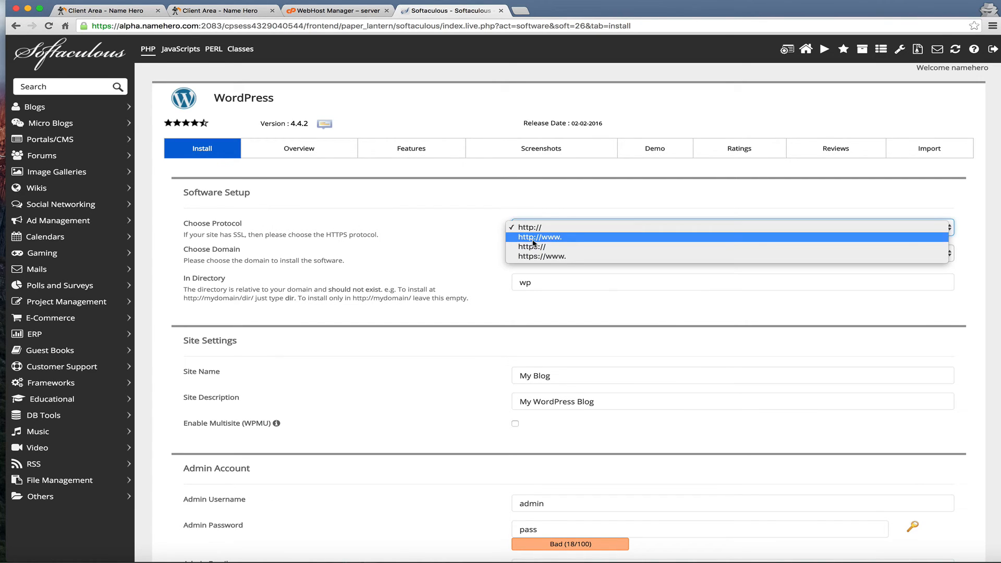
pyautogui.click(533, 240)
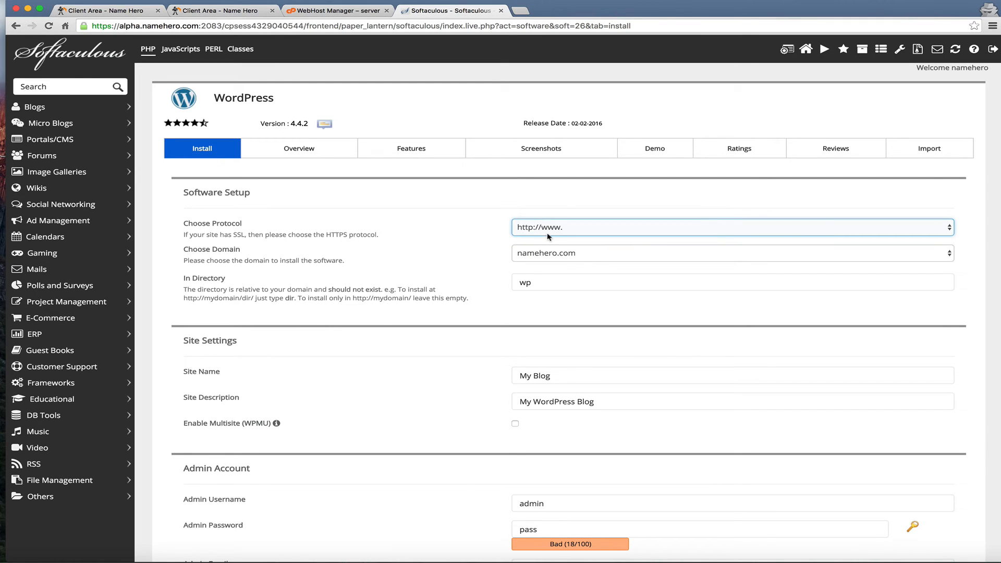
pyautogui.click(547, 234)
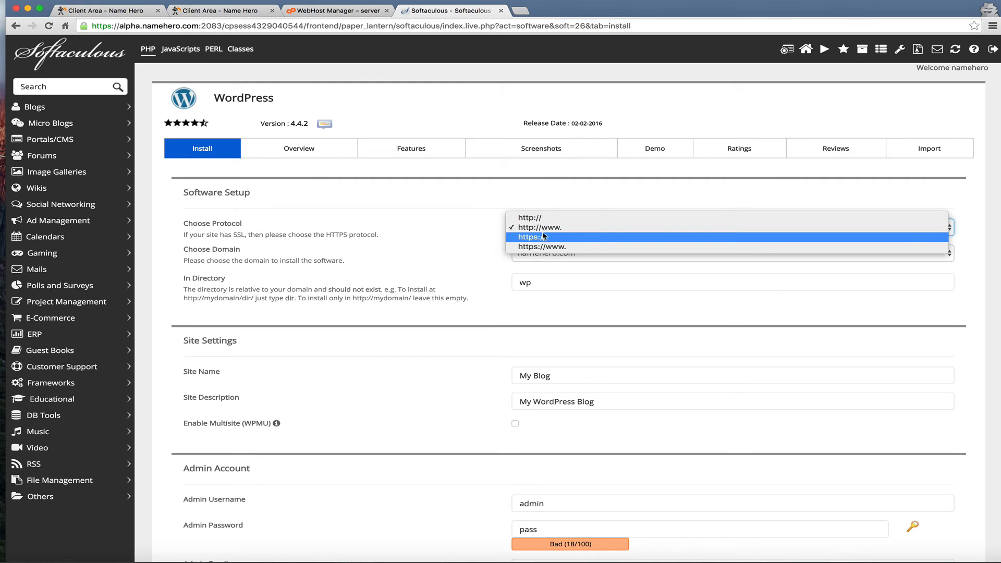
pyautogui.click(475, 199)
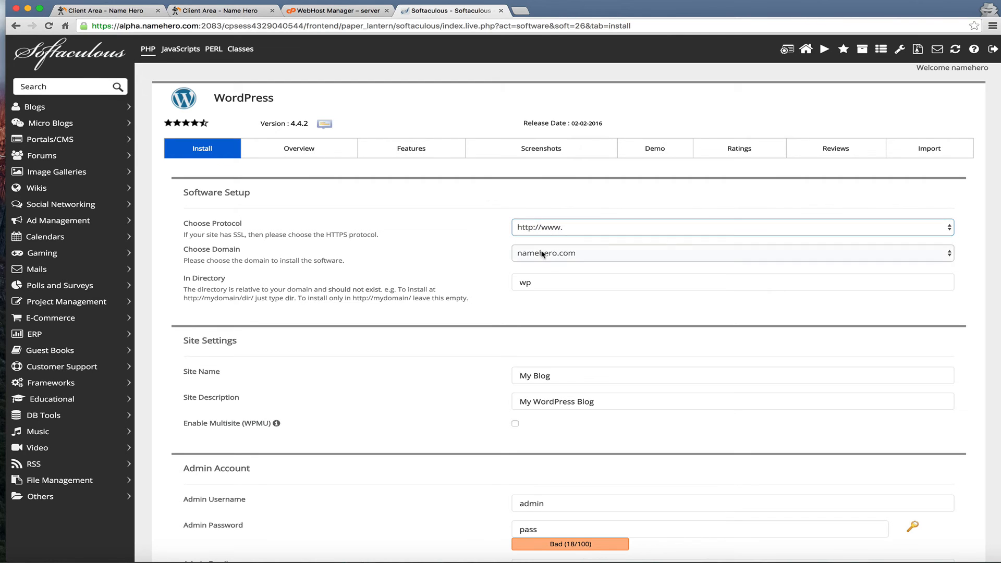
pyautogui.click(548, 283)
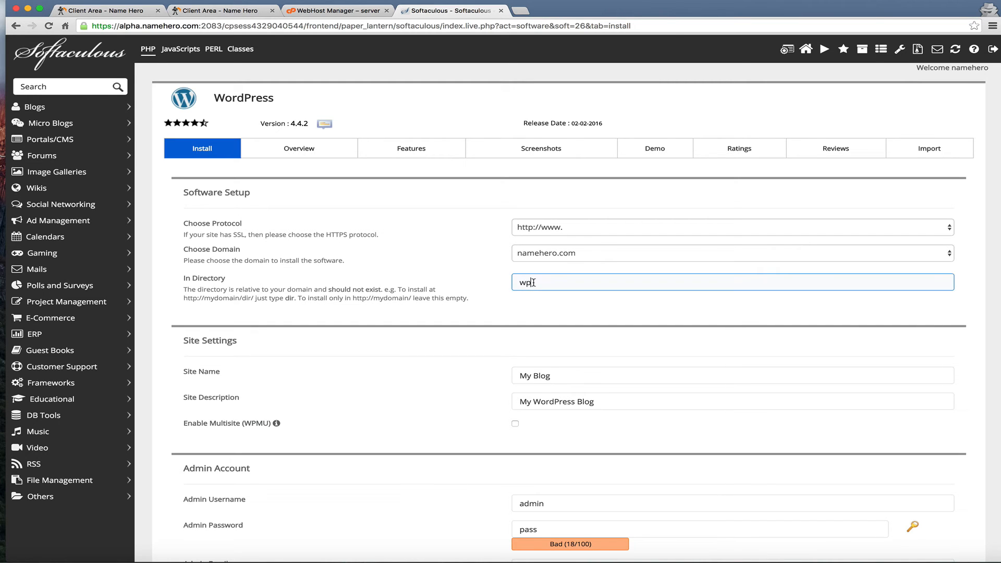
pyautogui.moveTo(534, 282); pyautogui.dragTo(464, 268)
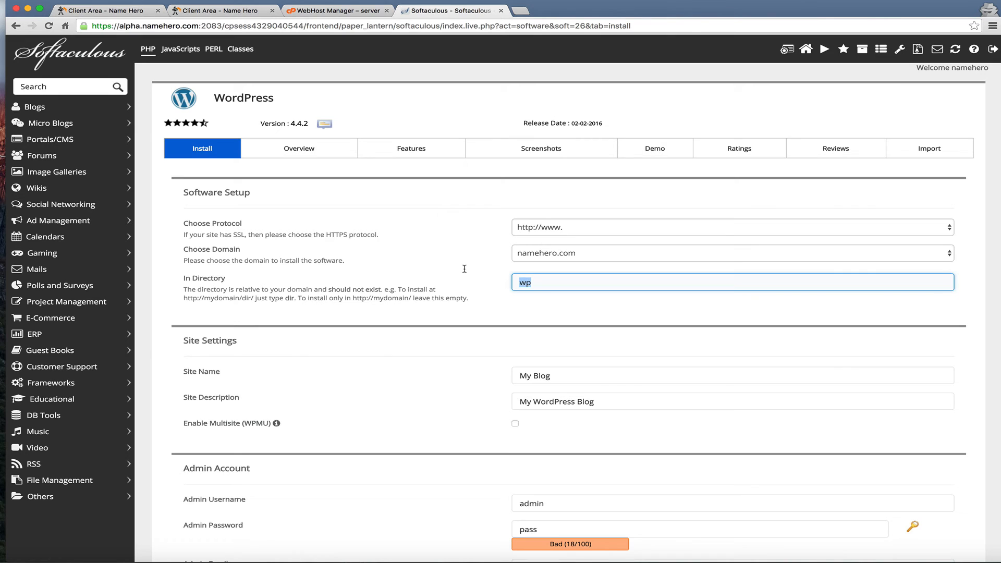
pyautogui.click(433, 352)
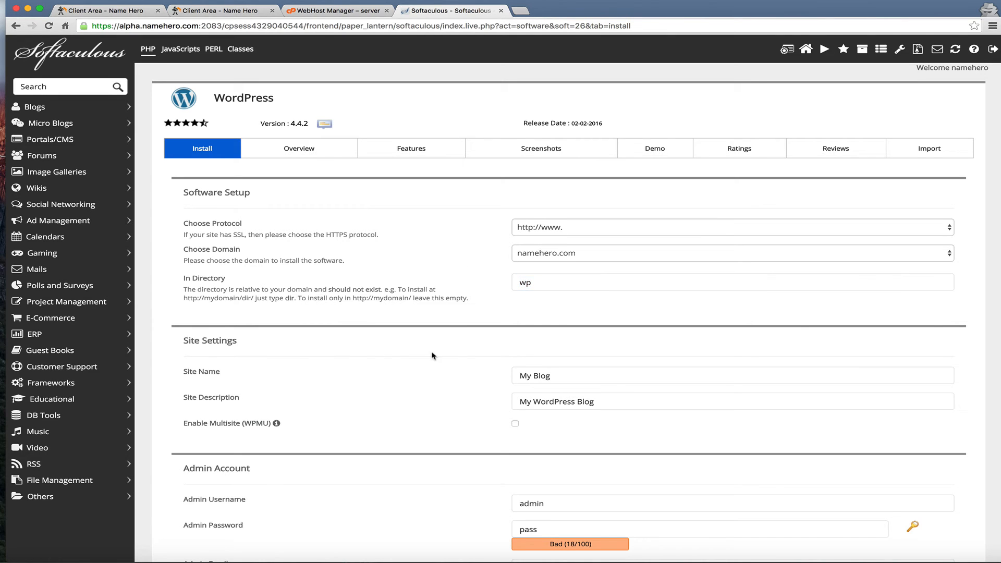
# Change the admin username to alpha1 and generate a strong random admin password
pyautogui.scroll(-3, 432, 354)
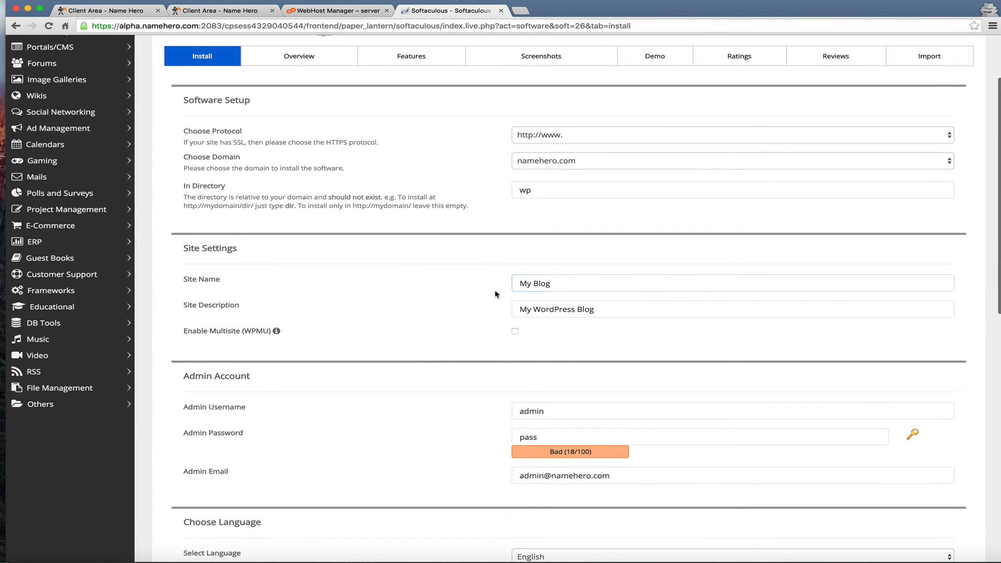
pyautogui.click(531, 287)
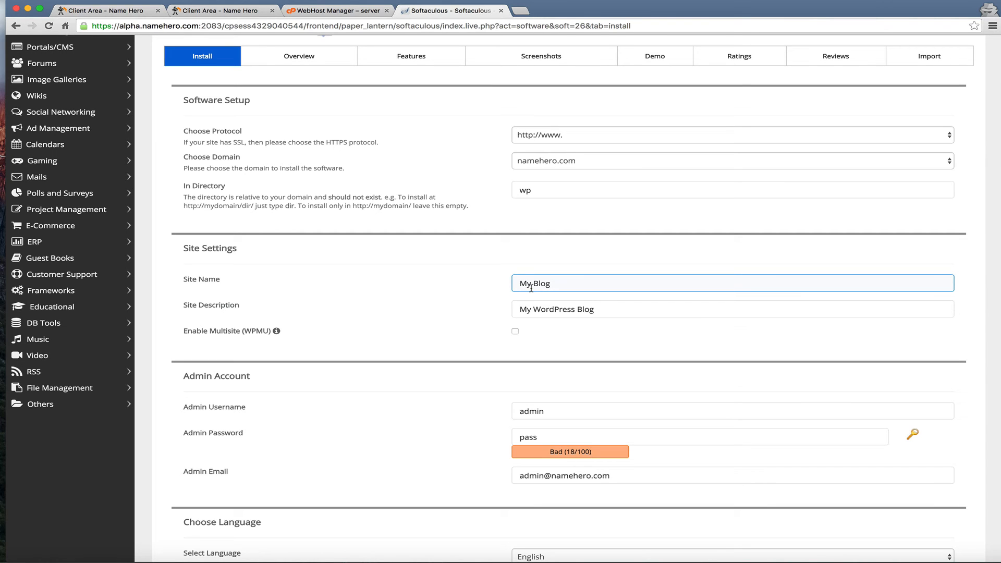
pyautogui.click(539, 302)
pyautogui.scroll(-2, 540, 301)
pyautogui.click(540, 303)
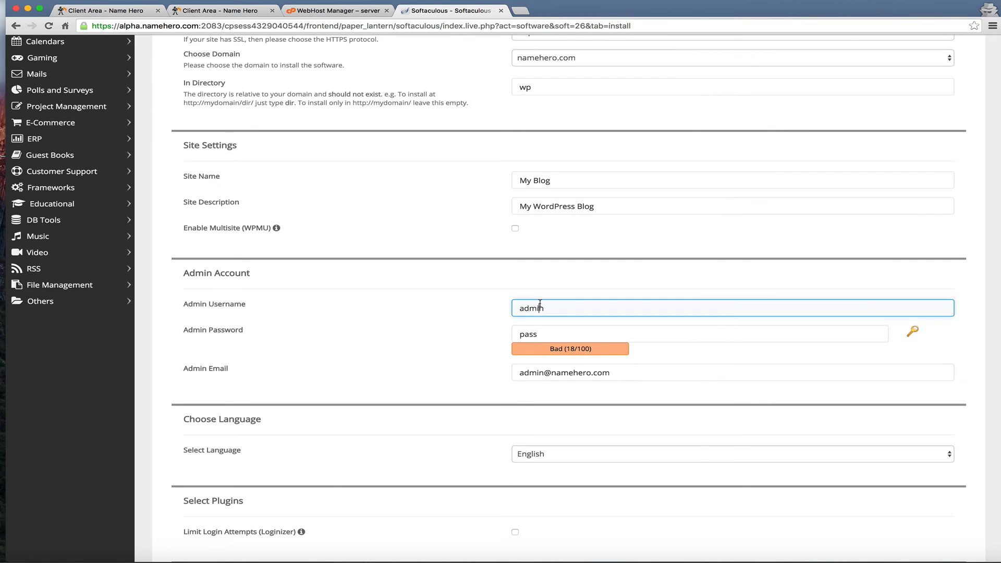
pyautogui.moveTo(550, 305); pyautogui.dragTo(445, 305)
pyautogui.write('alpha1')
pyautogui.click(431, 344)
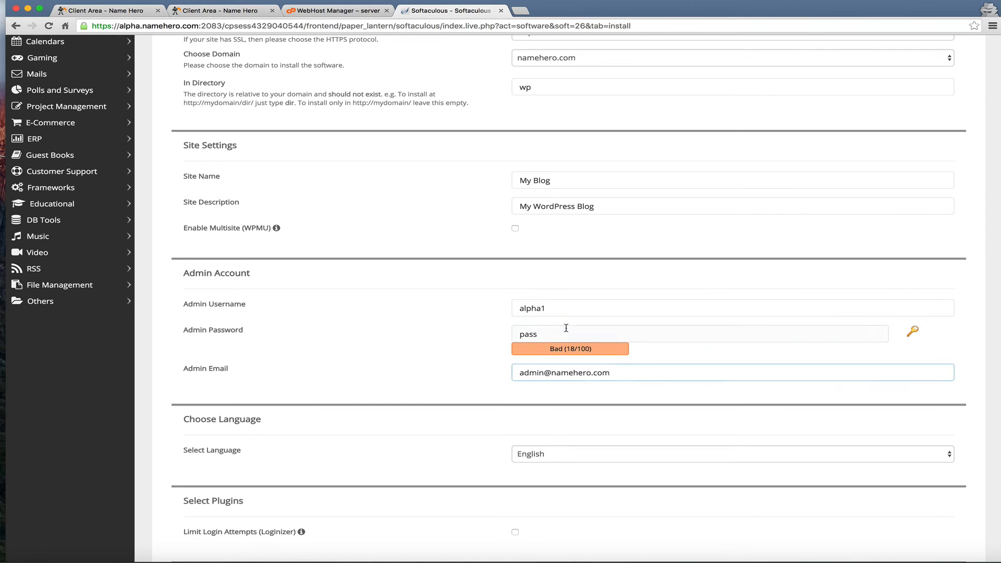
pyautogui.click(907, 333)
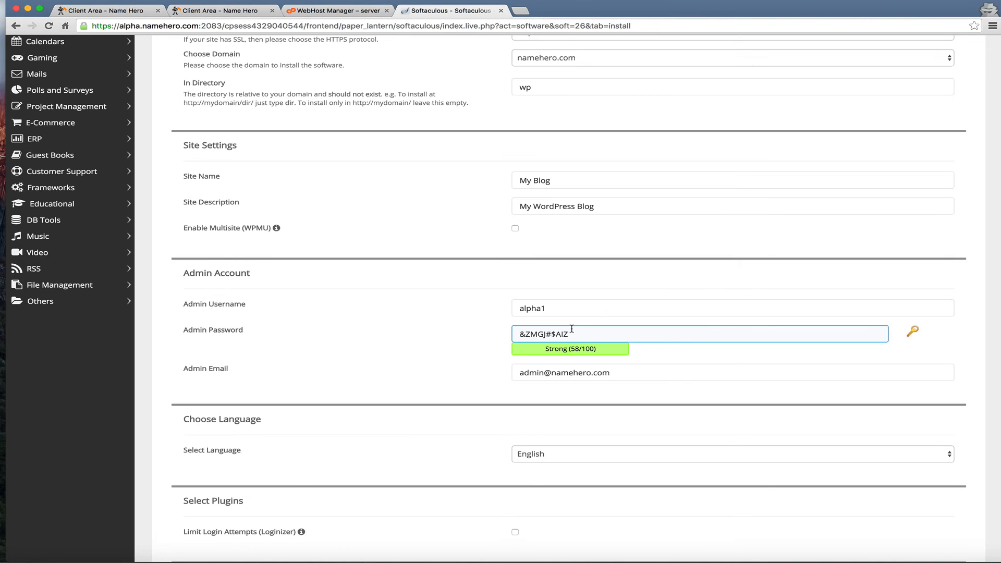
pyautogui.click(547, 371)
pyautogui.scroll(-2, 549, 376)
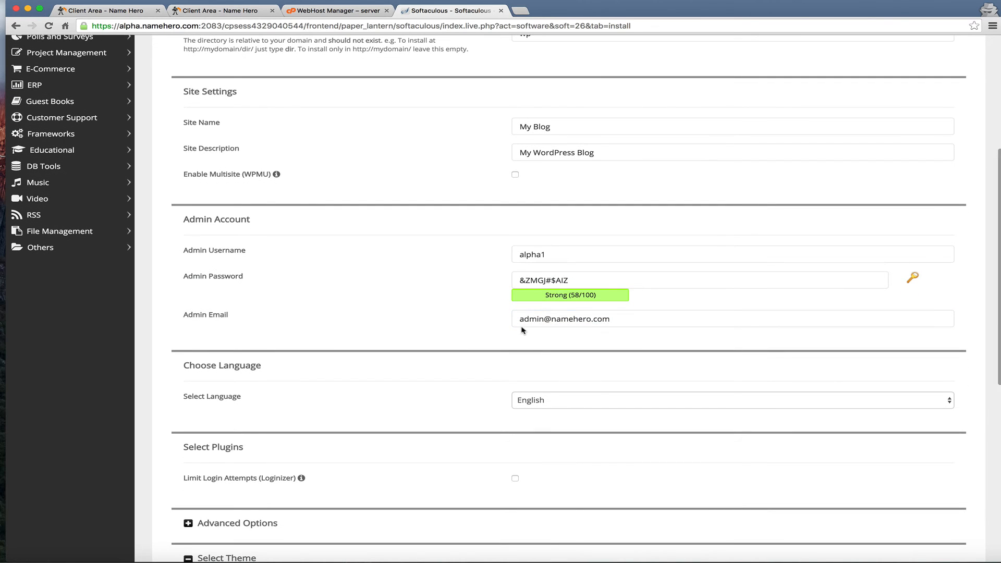
pyautogui.scroll(-1, 523, 329)
pyautogui.scroll(-5, 524, 327)
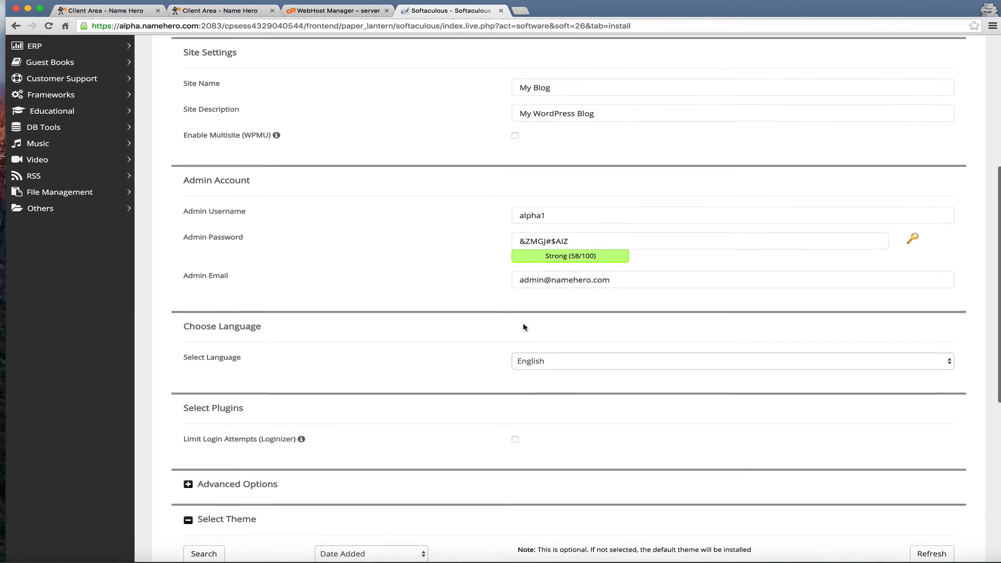
pyautogui.scroll(-4, 524, 327)
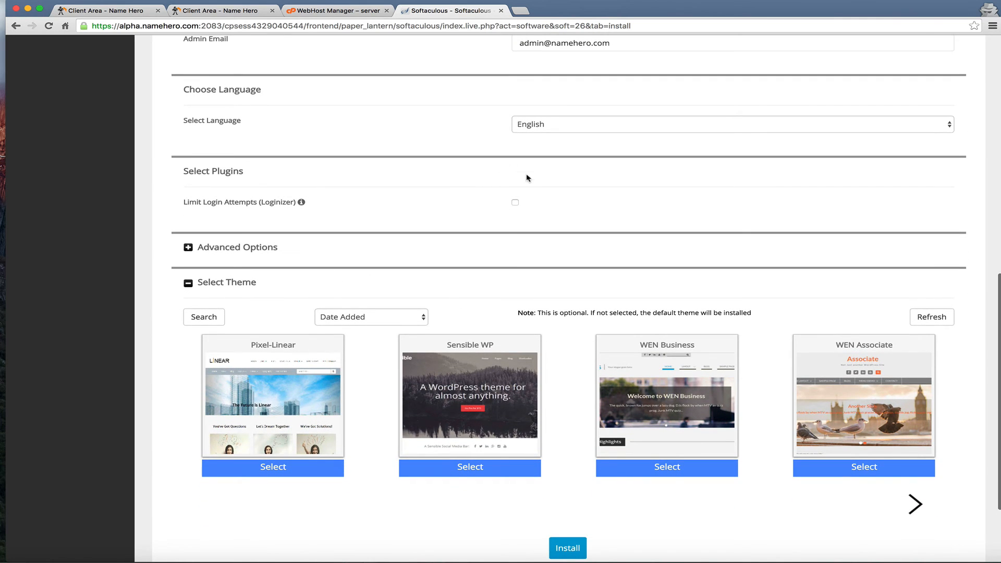
pyautogui.click(245, 249)
pyautogui.scroll(-5, 245, 250)
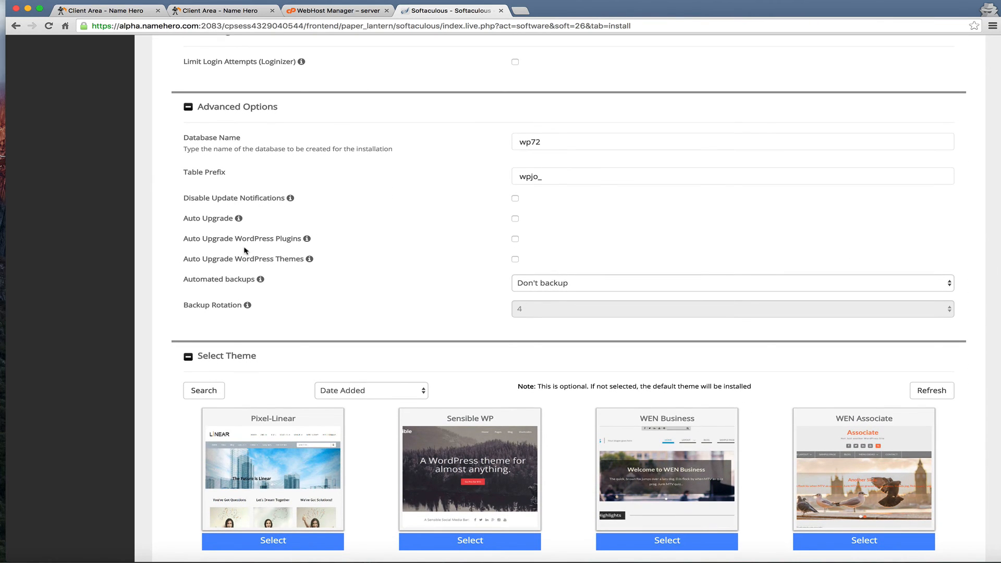
pyautogui.scroll(-5, 245, 250)
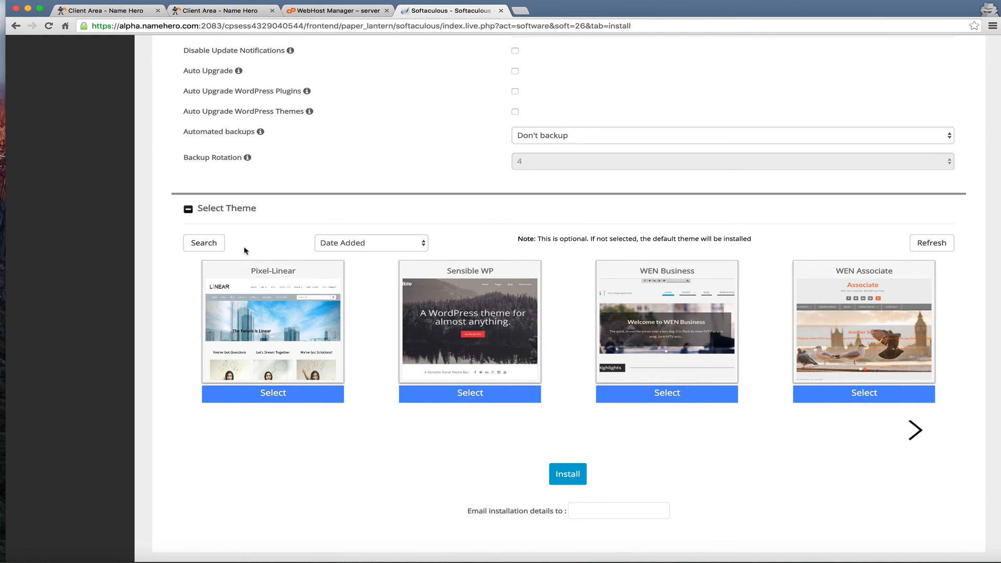
pyautogui.scroll(-2, 245, 251)
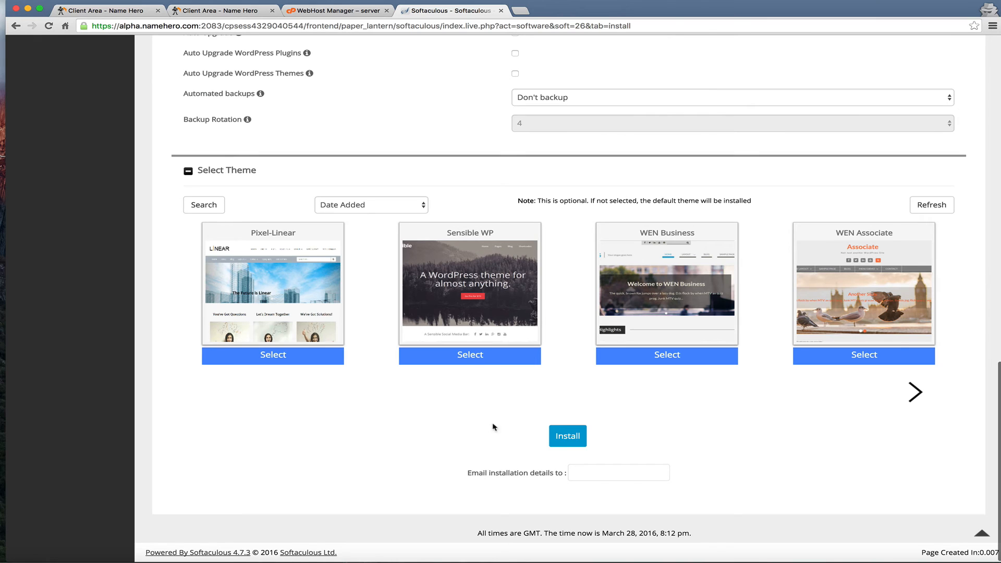
pyautogui.scroll(-1, 508, 429)
pyautogui.click(560, 437)
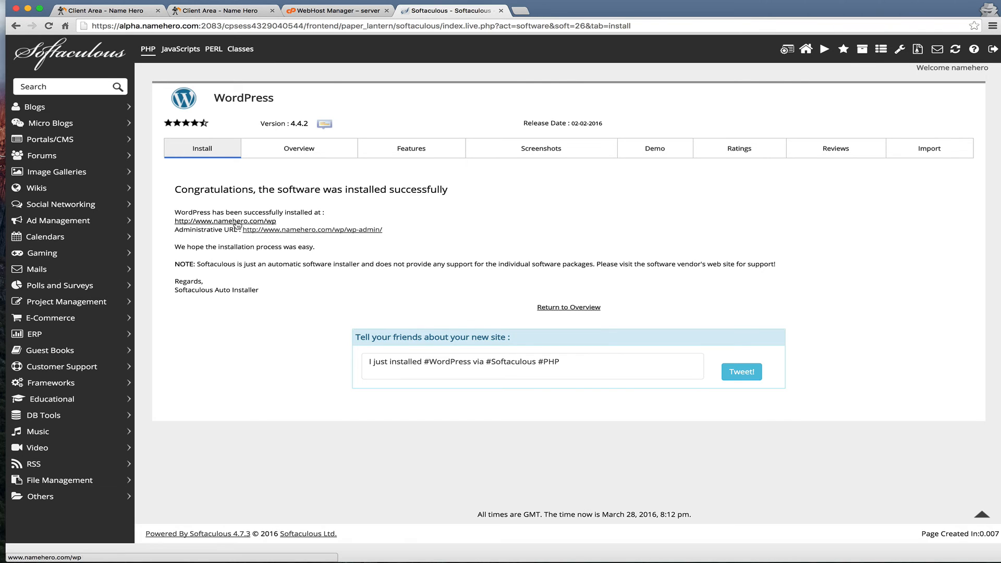
# Open the wp-admin login and the My Blog site in new tabs, then return to Softaculous home
pyautogui.click(319, 229)
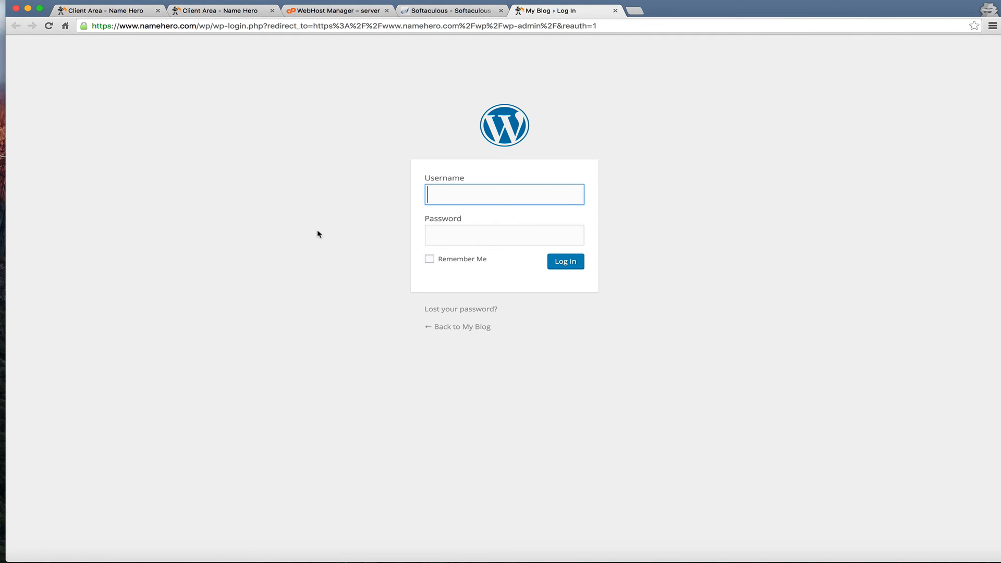
pyautogui.click(451, 10)
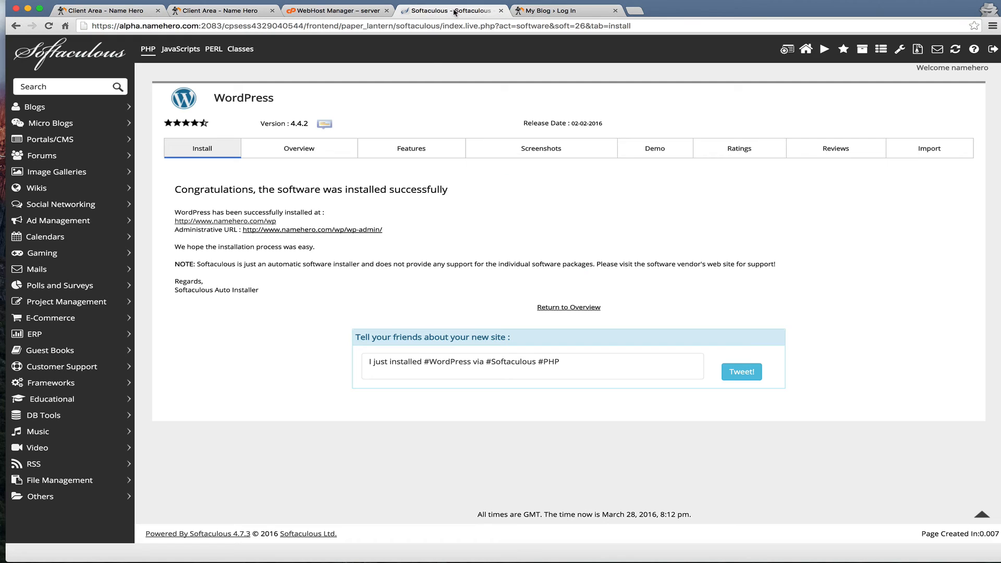
pyautogui.click(234, 221)
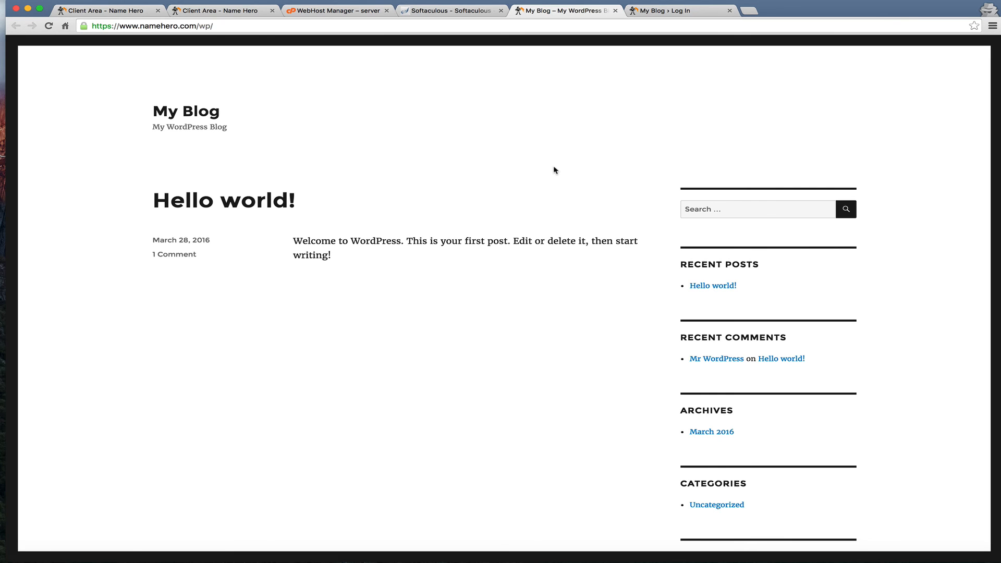
pyautogui.click(425, 11)
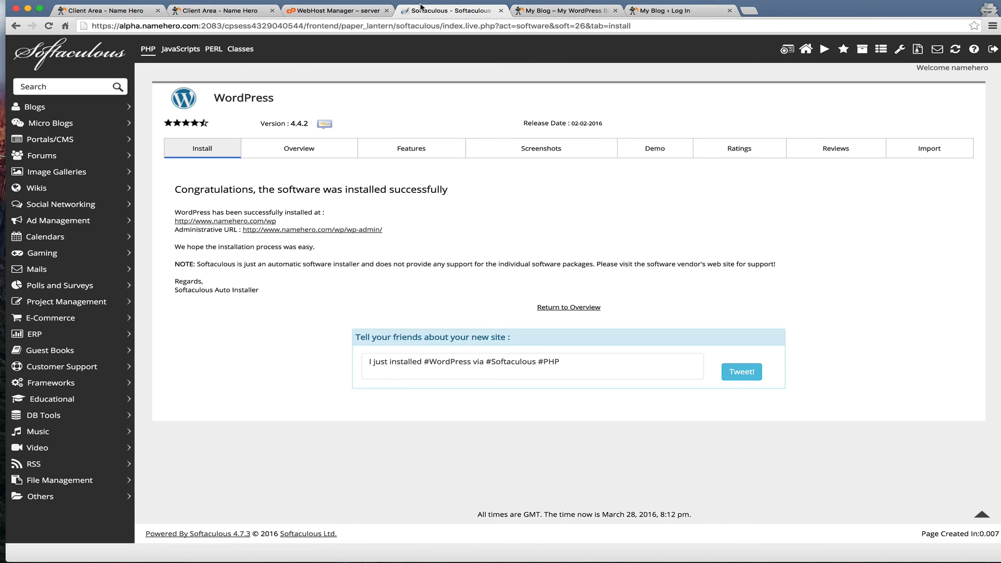
pyautogui.click(86, 56)
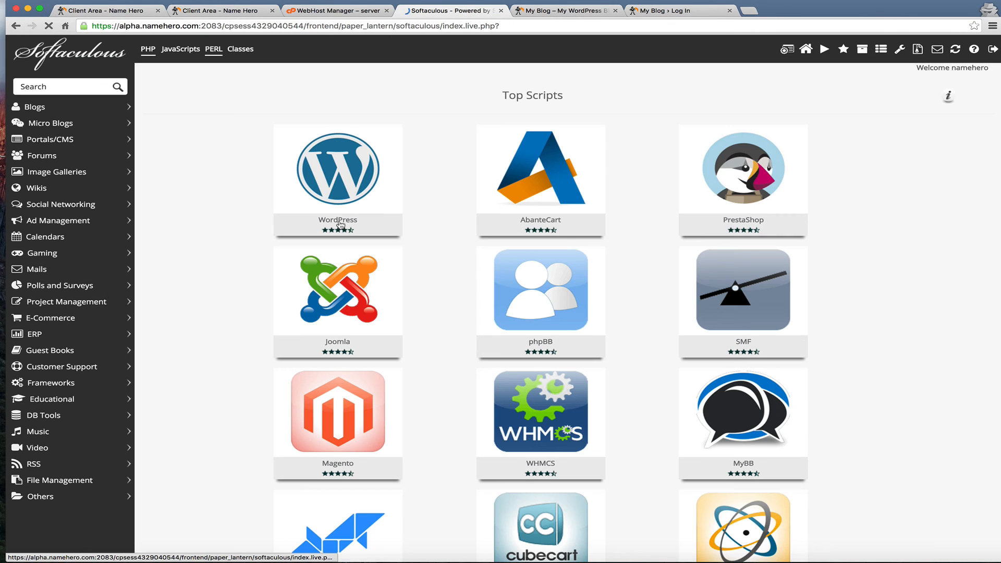
# Expand Ad Management, view Revive Adserver, then open the Prosper202 1.8.10 overview
pyautogui.scroll(-4, 295, 310)
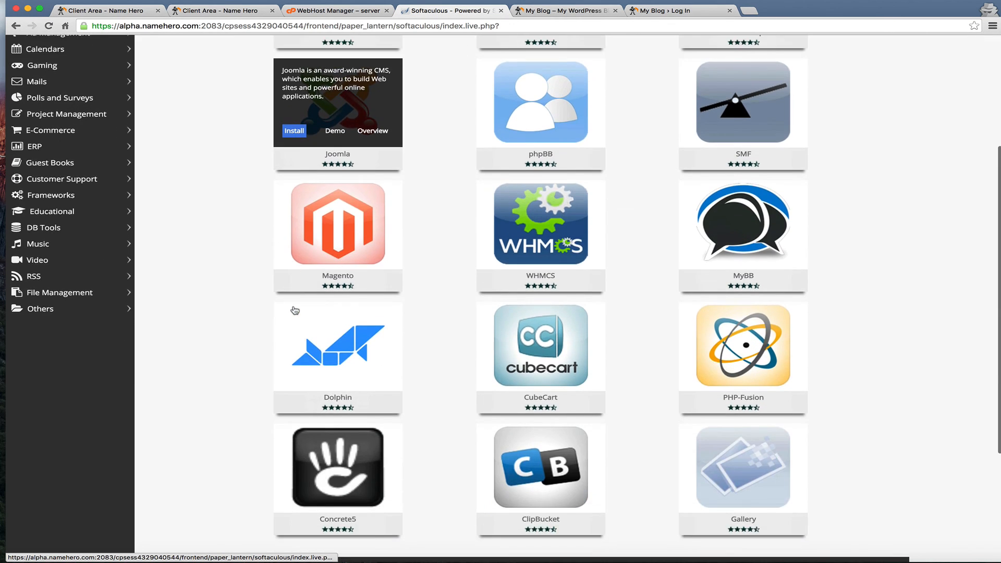
pyautogui.scroll(-2, 295, 310)
pyautogui.scroll(6, 235, 243)
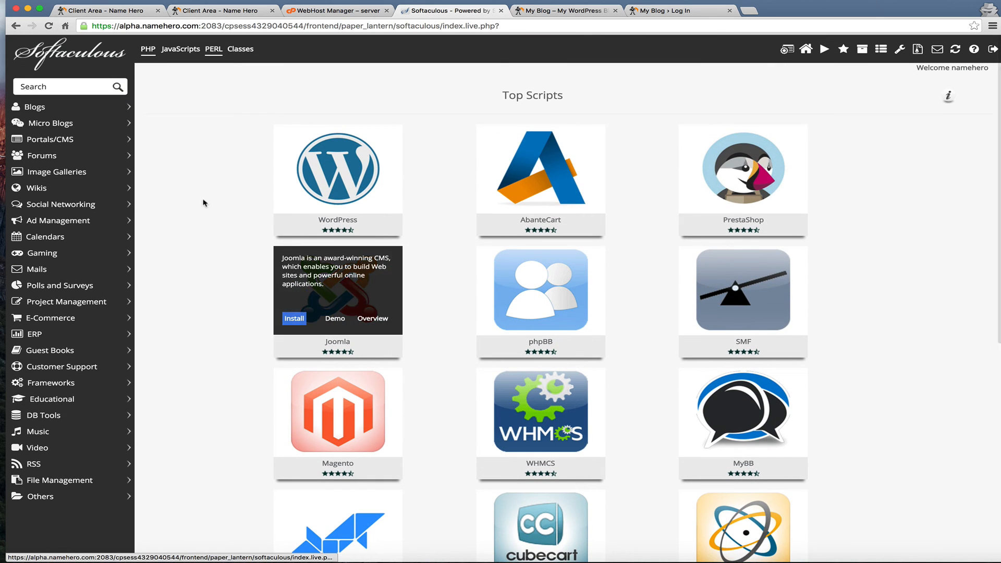
pyautogui.click(97, 227)
pyautogui.click(78, 273)
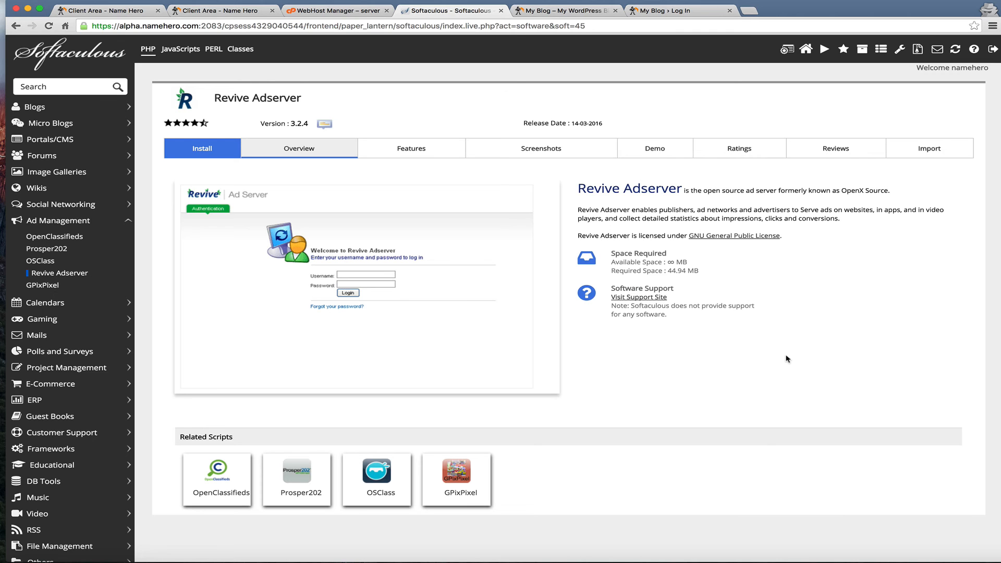
pyautogui.click(48, 249)
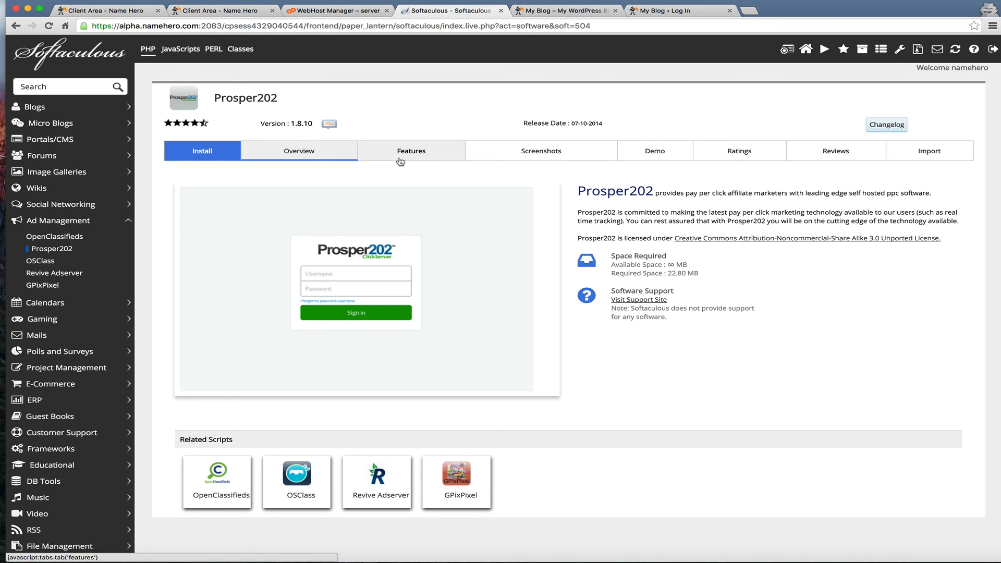
# Cycle through the WebHost Manager and Client Area tabs back to the first Client Area tab
pyautogui.click(319, 12)
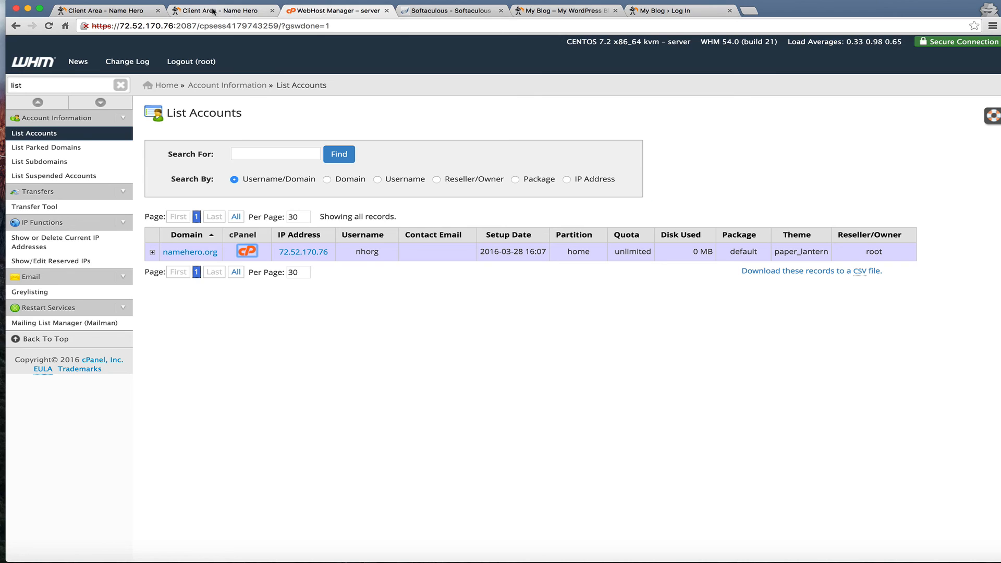
pyautogui.click(222, 11)
pyautogui.moveTo(246, 99)
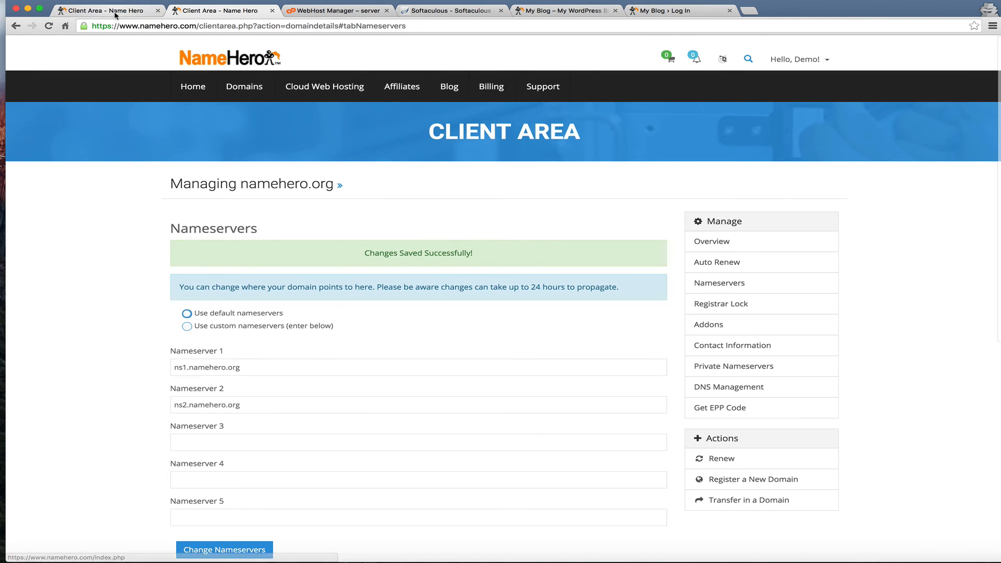
pyautogui.click(104, 10)
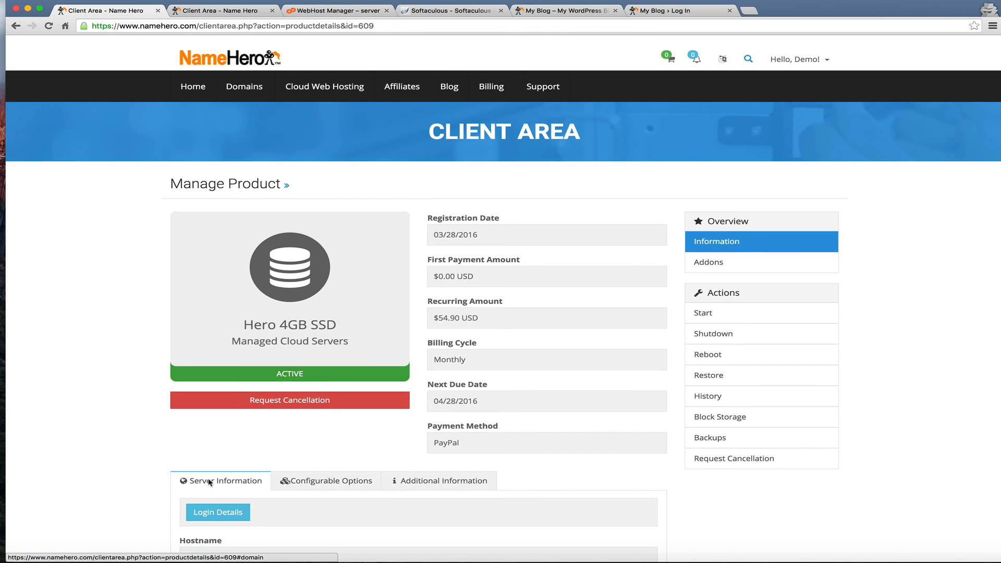
pyautogui.click(314, 558)
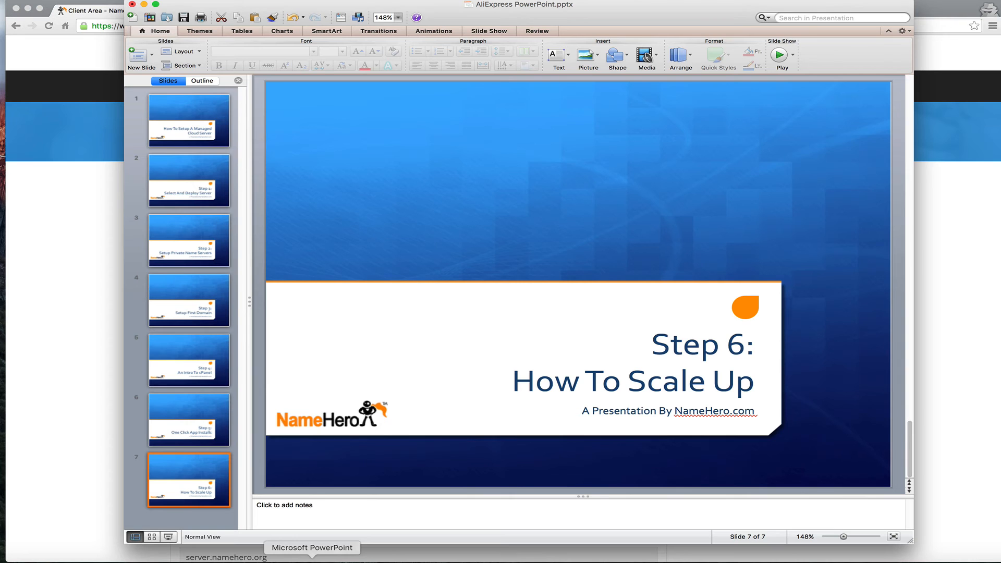
pyautogui.click(779, 54)
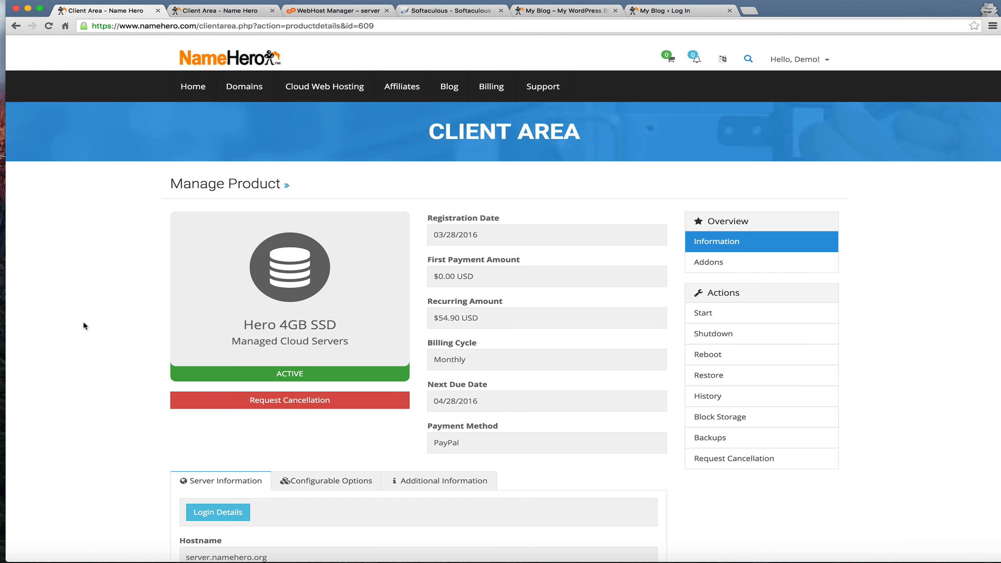
pyautogui.scroll(-4, 83, 325)
pyautogui.scroll(-4, 85, 326)
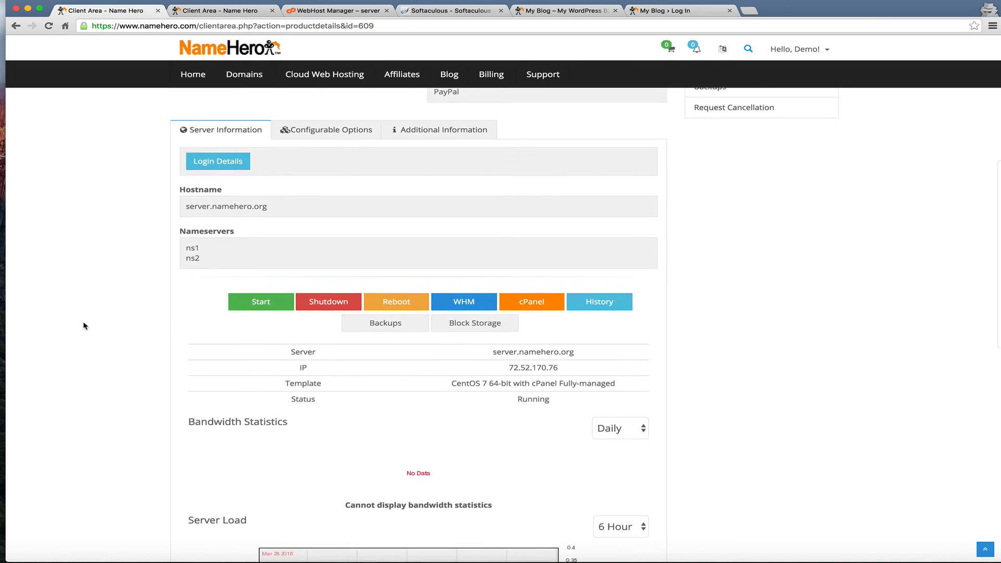
pyautogui.scroll(8, 83, 326)
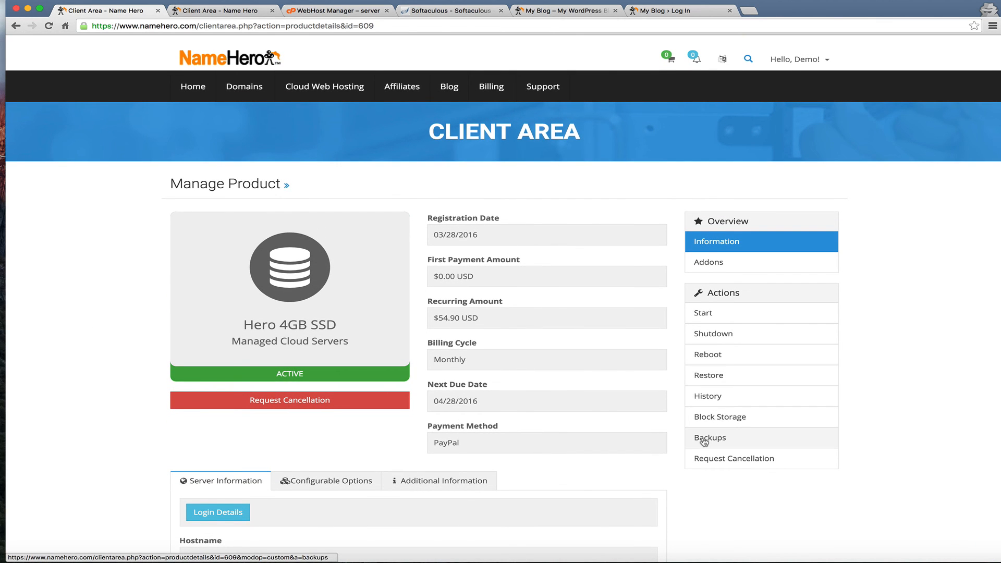
pyautogui.scroll(-2, 704, 442)
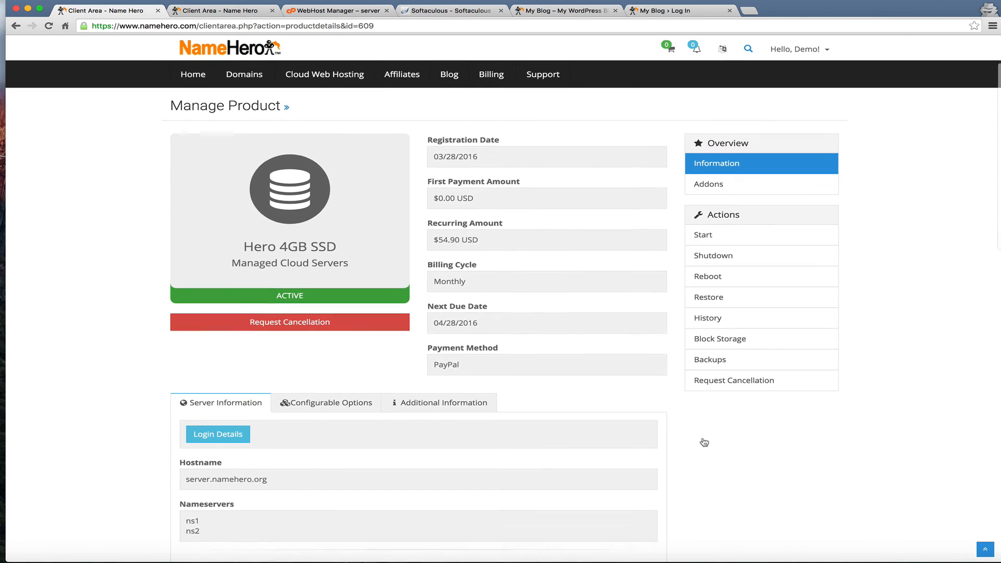
pyautogui.scroll(-15, 704, 442)
pyautogui.scroll(17, 704, 442)
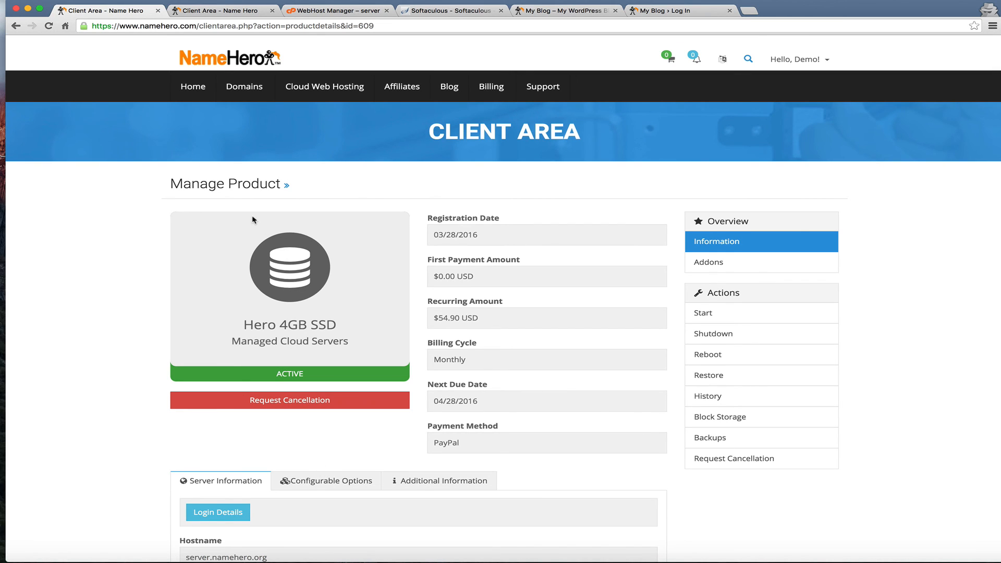
pyautogui.scroll(-10, 252, 220)
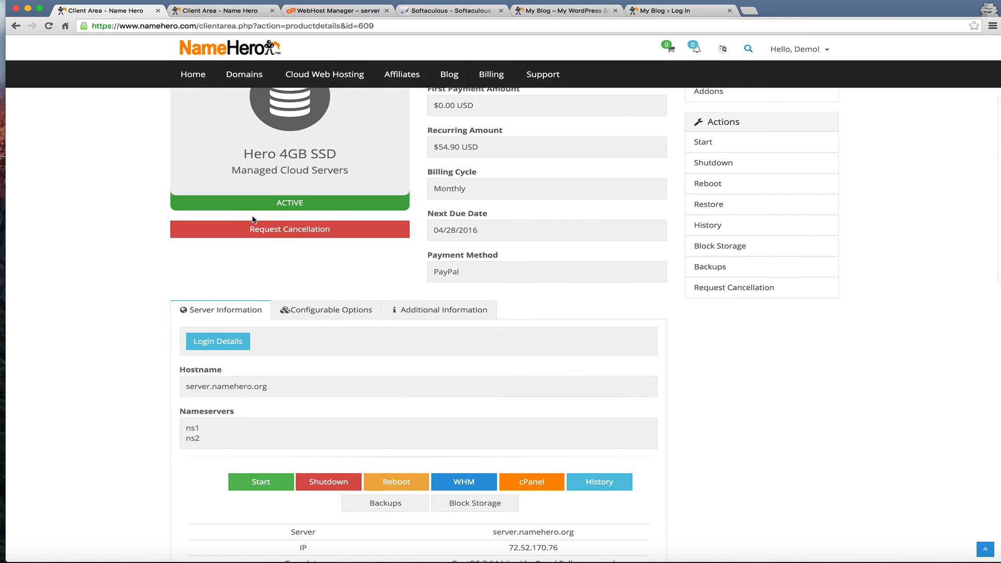
pyautogui.scroll(10, 252, 220)
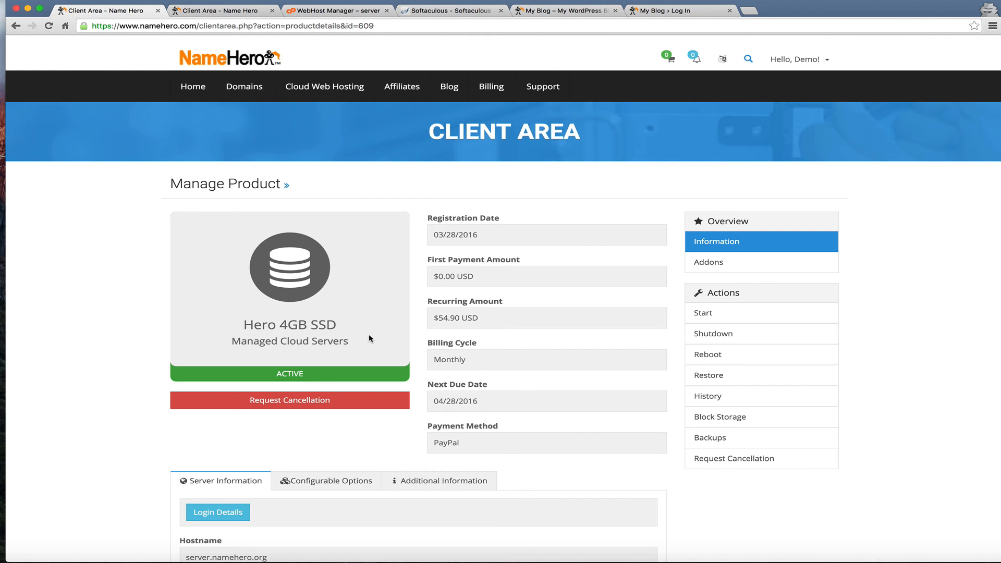
pyautogui.scroll(-5, 347, 331)
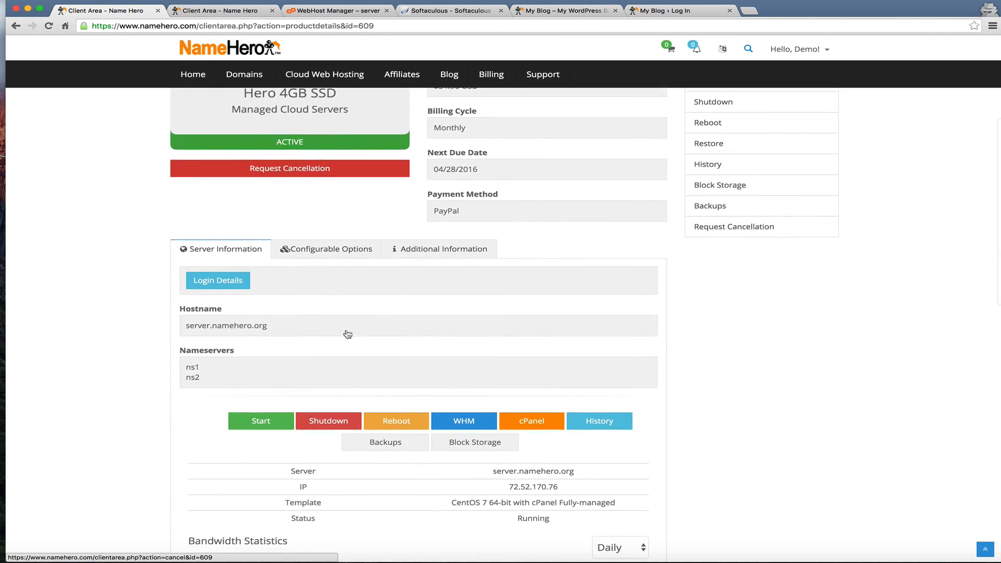
pyautogui.scroll(-5, 348, 333)
pyautogui.scroll(-1, 347, 334)
pyautogui.scroll(-4, 346, 332)
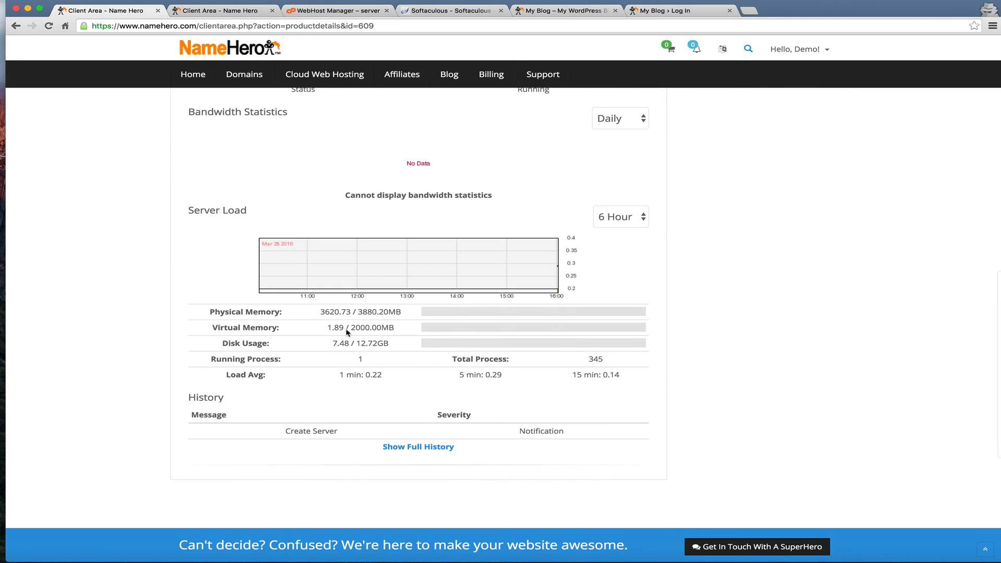
pyautogui.scroll(10, 347, 332)
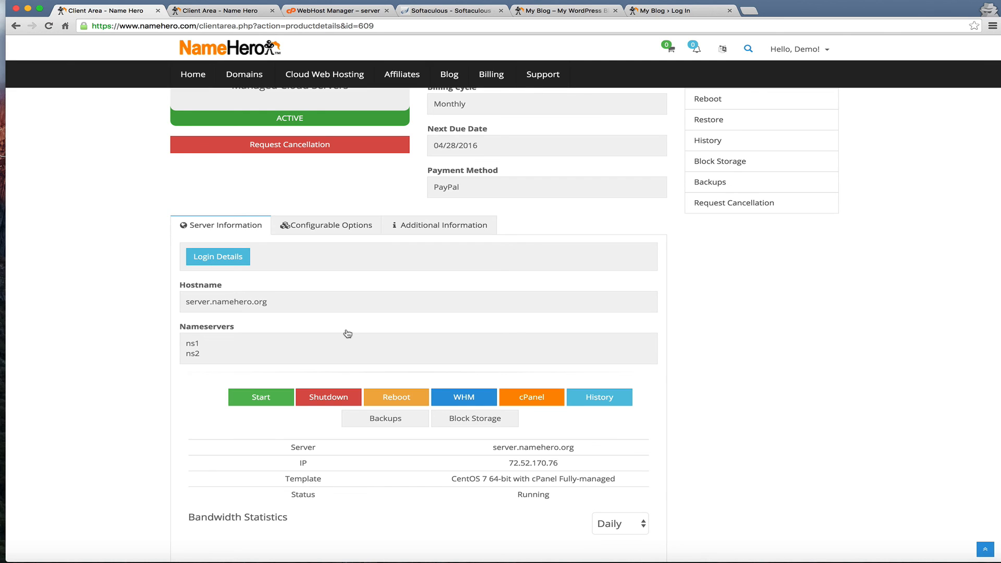
pyautogui.scroll(2, 348, 333)
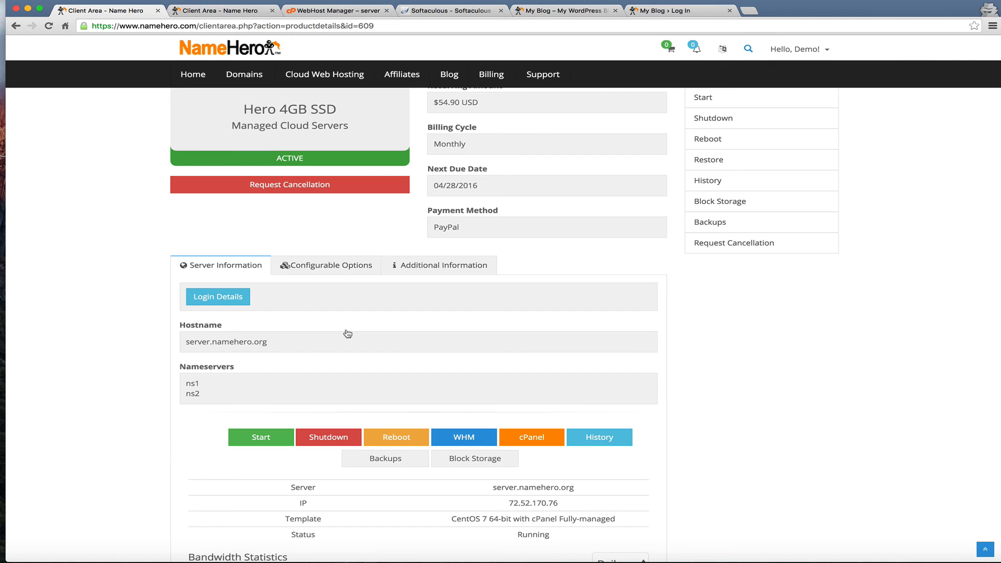
pyautogui.scroll(2, 348, 333)
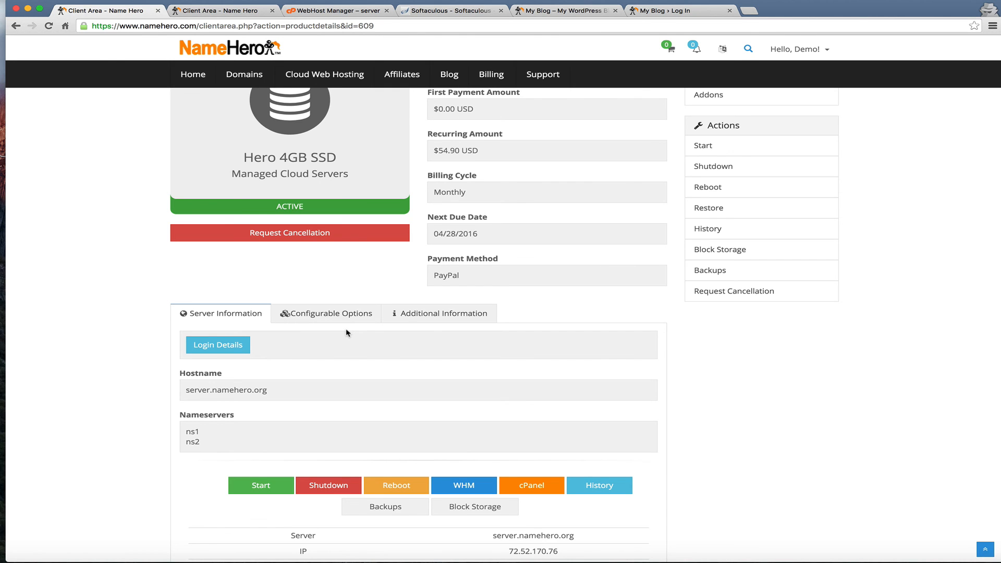
pyautogui.scroll(3, 345, 332)
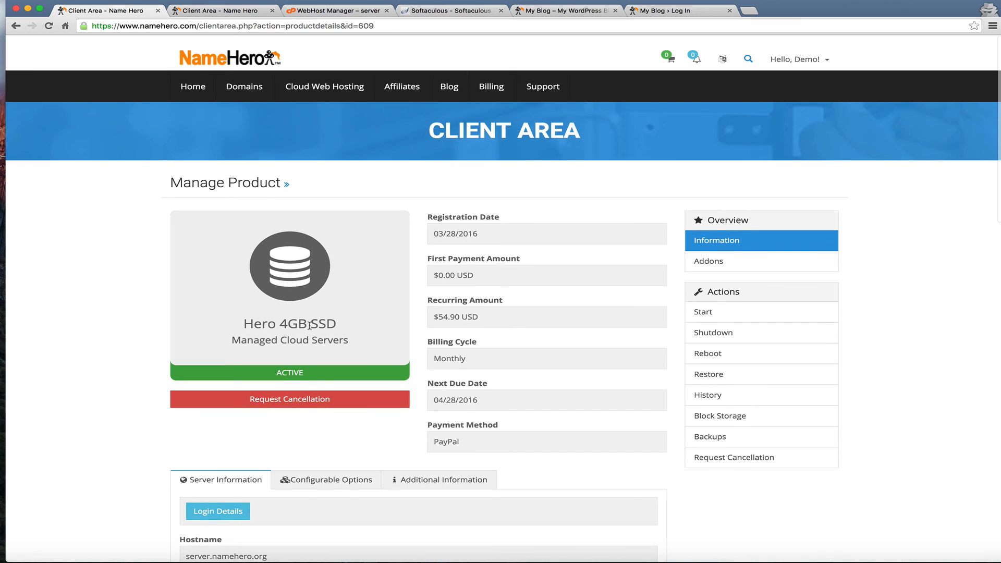
# In the second Client Area tab, choose Renew Domains from the Domains menu
pyautogui.click(229, 13)
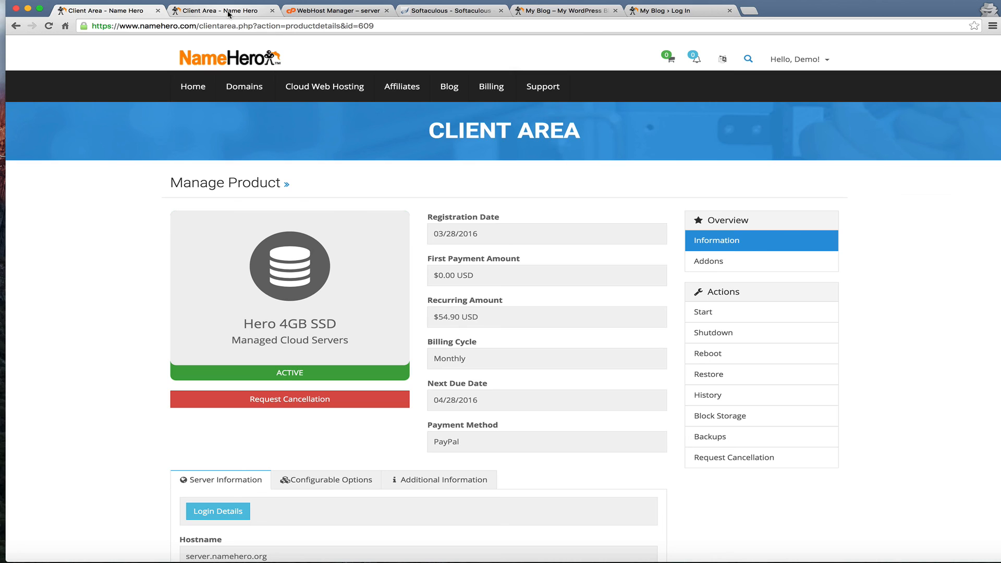
pyautogui.moveTo(225, 88)
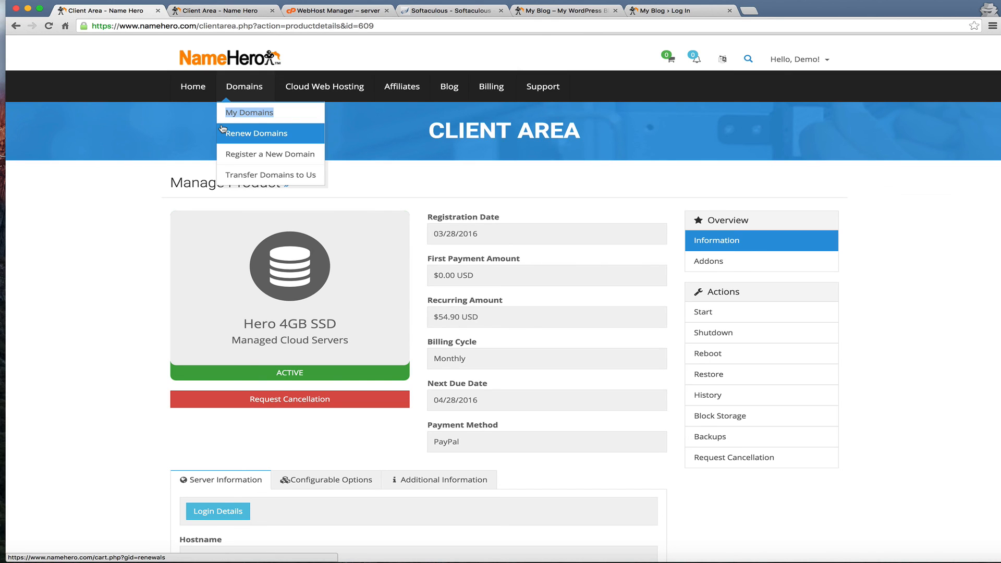
pyautogui.click(223, 130)
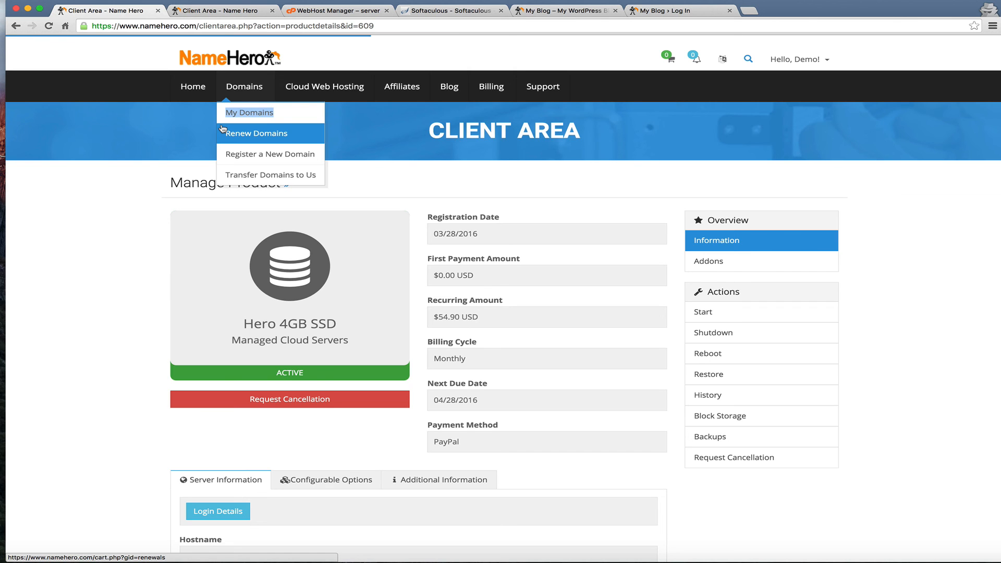